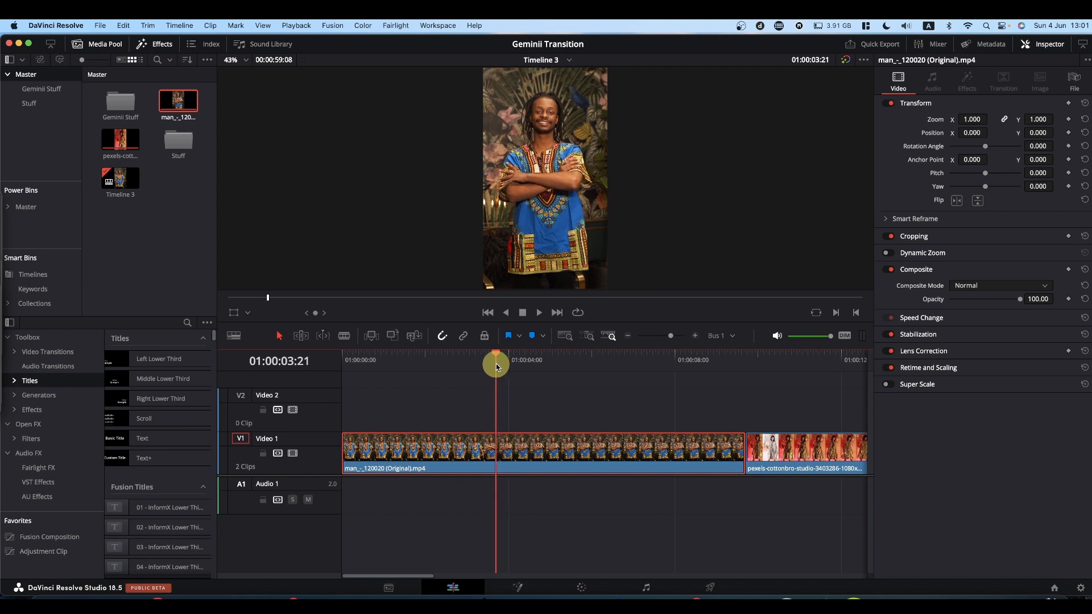
Split the man_-_120020 clip at 01:00:03:22 and turn its second part into a freeze frame.
click(539, 452)
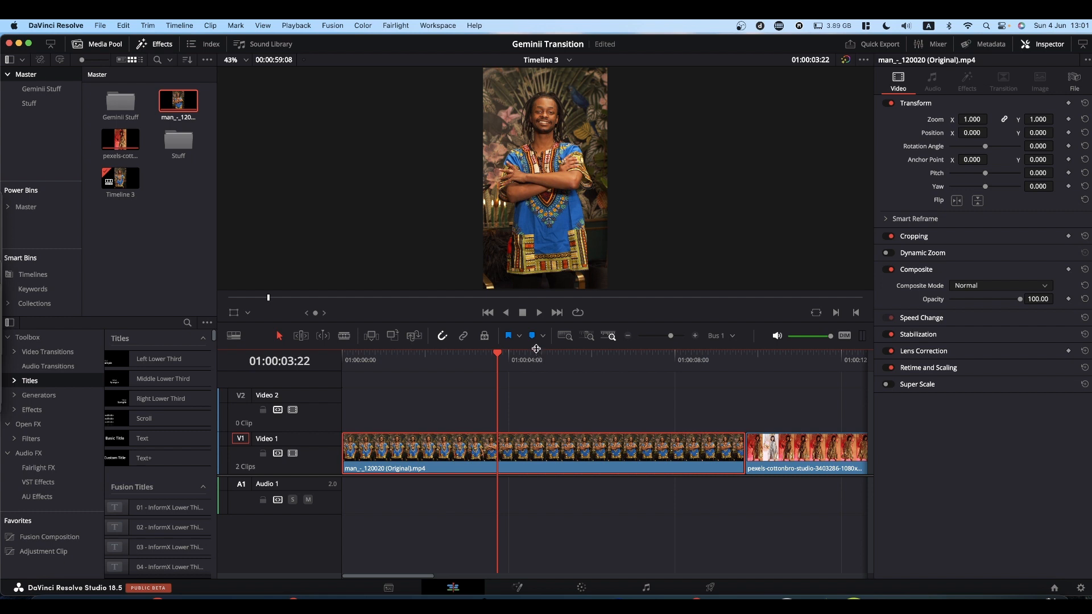
key(cmd+b)
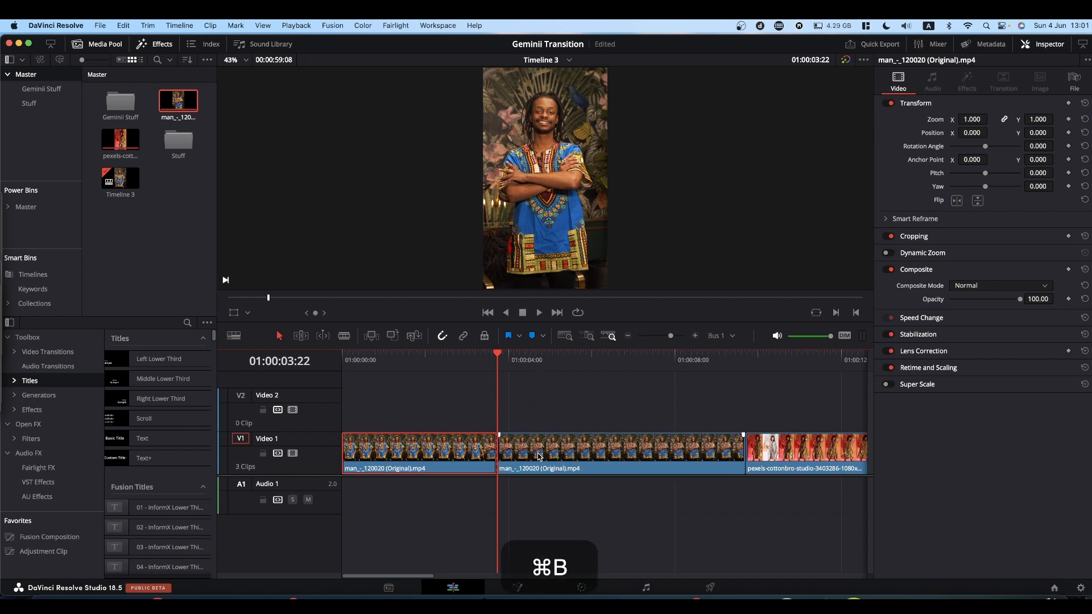
click(538, 454)
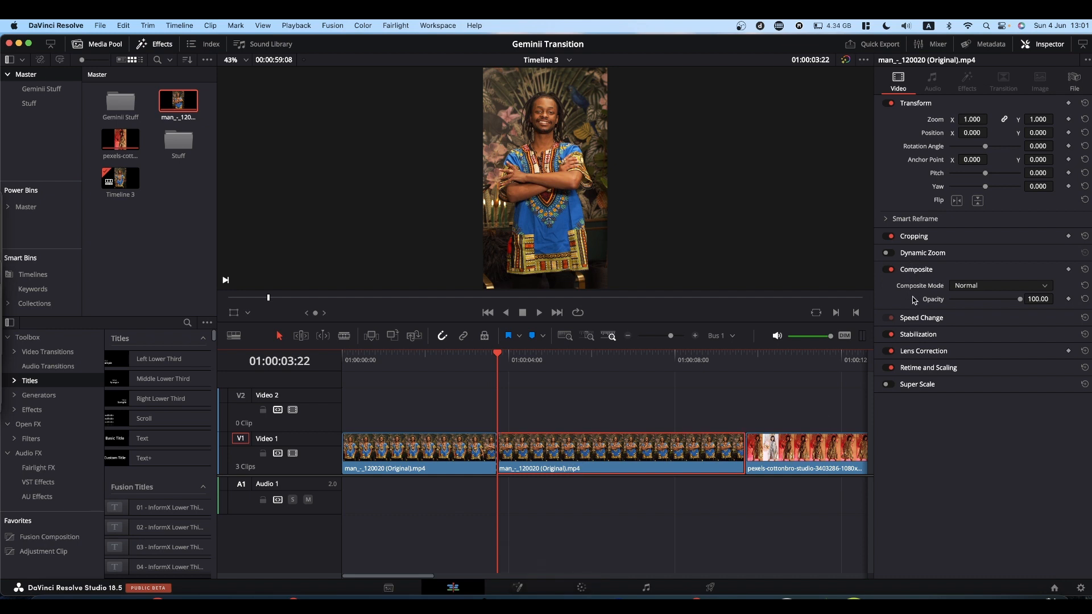
click(914, 319)
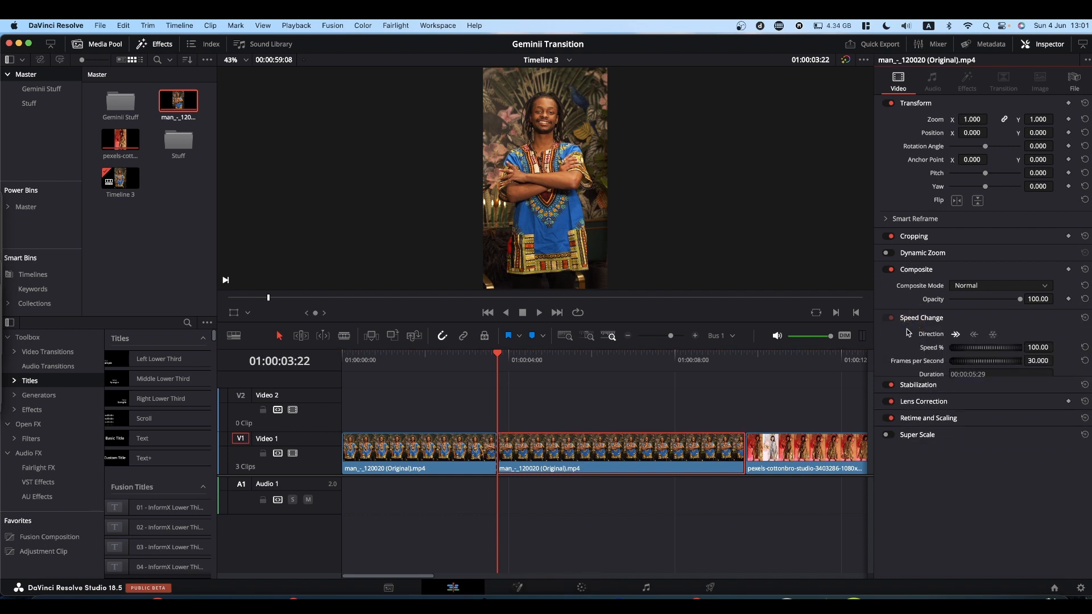
click(993, 335)
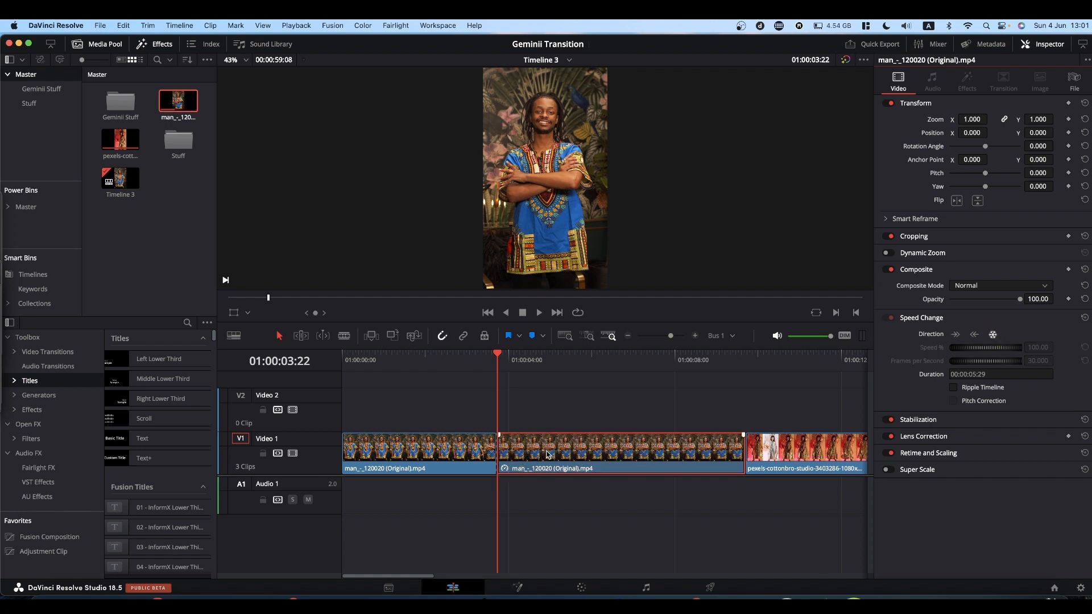
Set the frozen man clip's duration to 1 second and move the pexels-cottonbro clip earlier, leaving a gap of about one second.
right_click(615, 455)
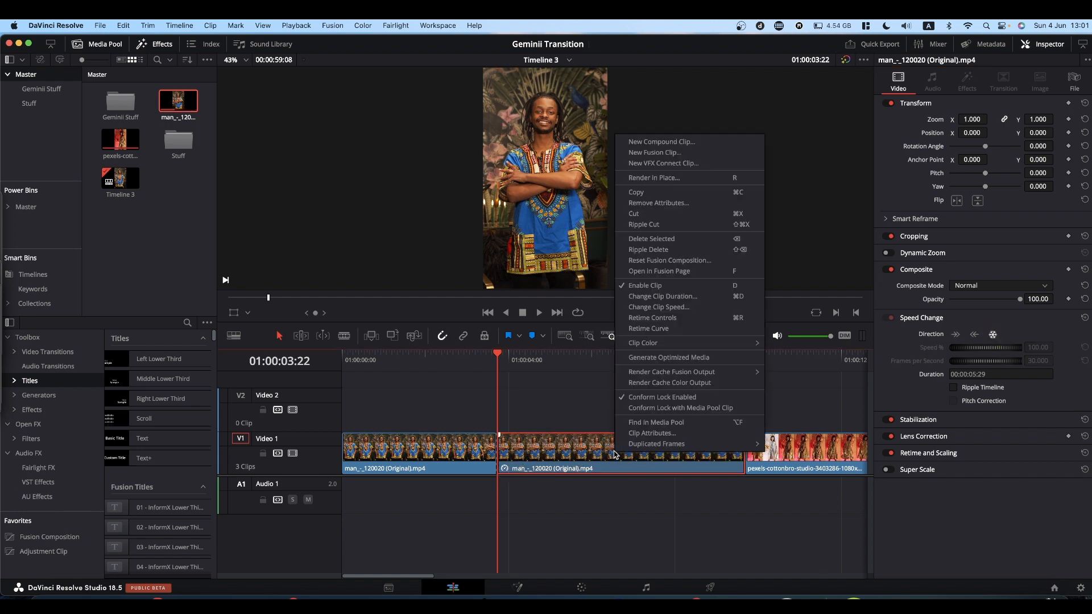
click(654, 296)
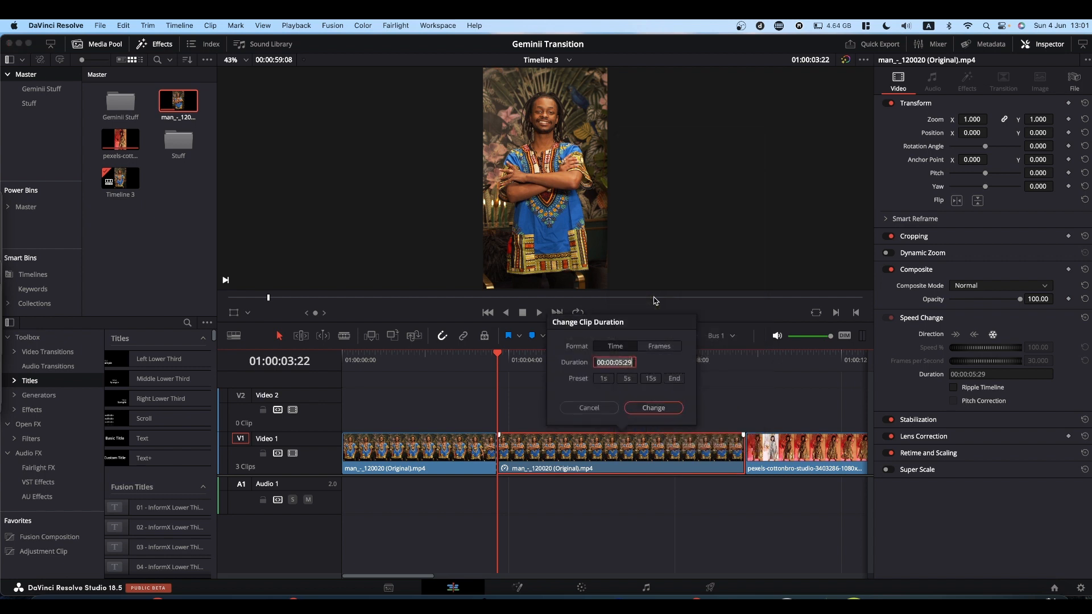
click(603, 378)
click(638, 405)
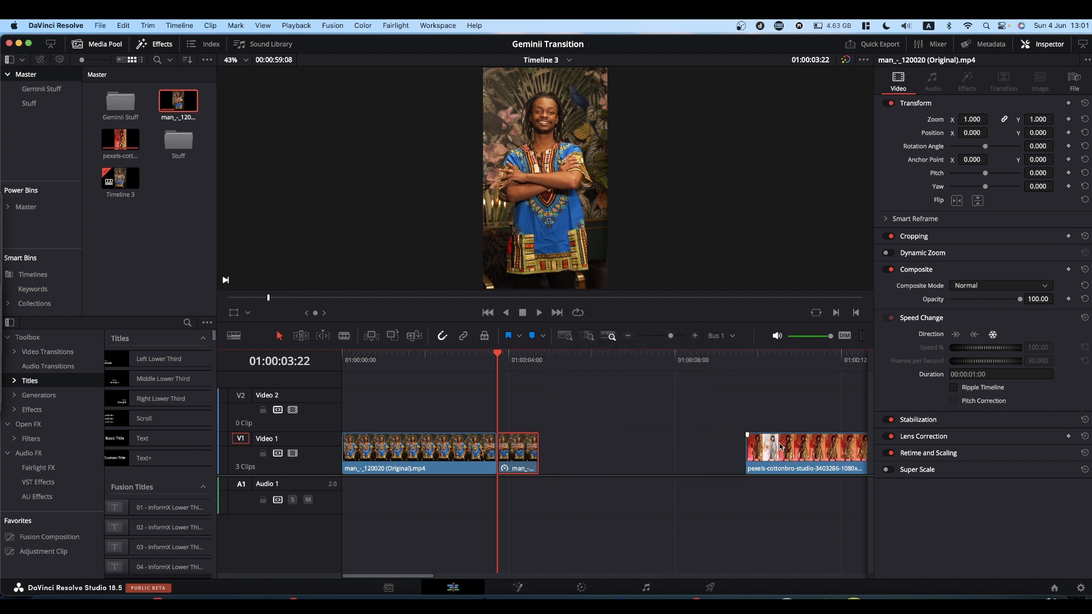
drag(808, 449, 660, 447)
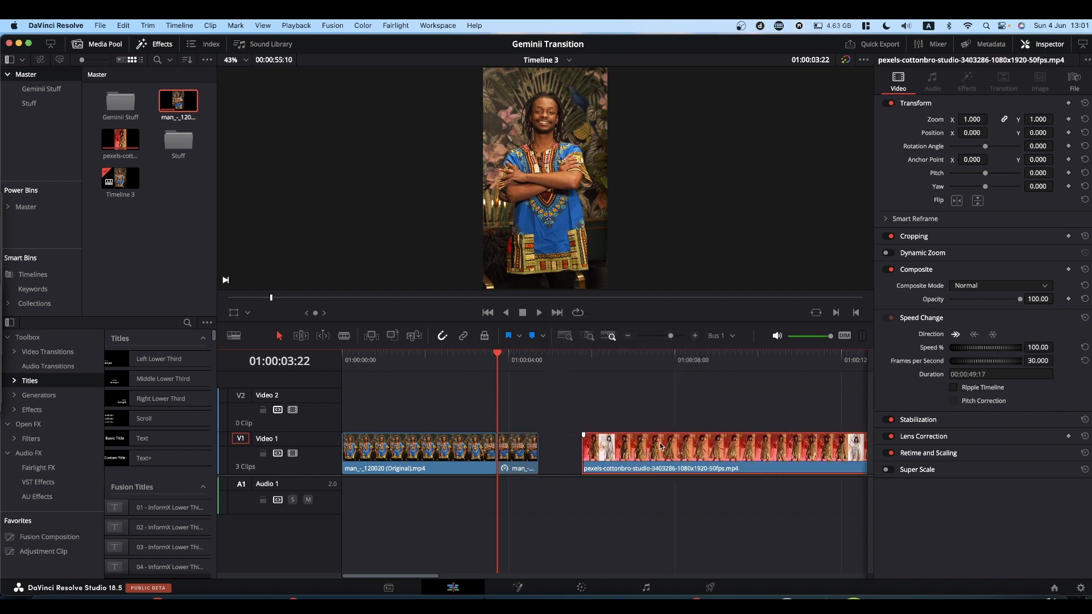
Split the pexels-cottonbro clip at 01:00:07:21 and turn its first part into a freeze frame.
drag(580, 360, 662, 369)
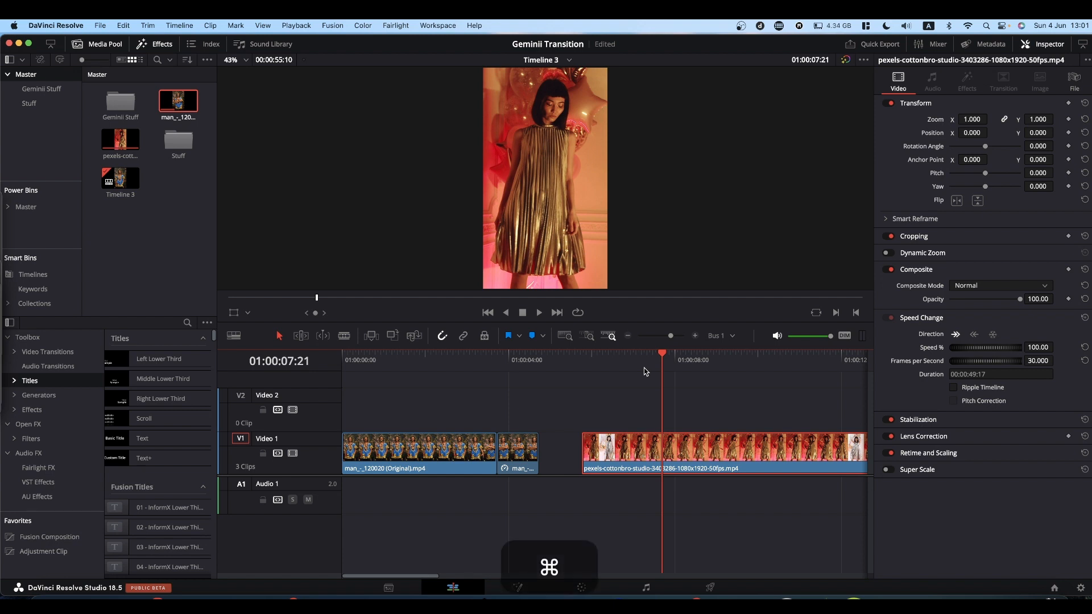
key(super+b)
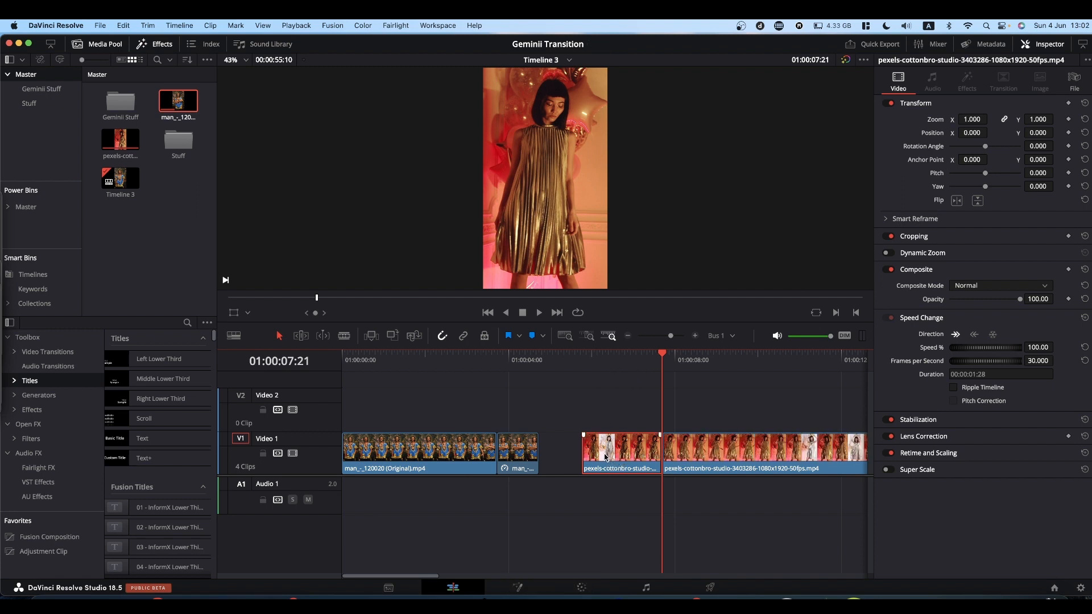
click(993, 335)
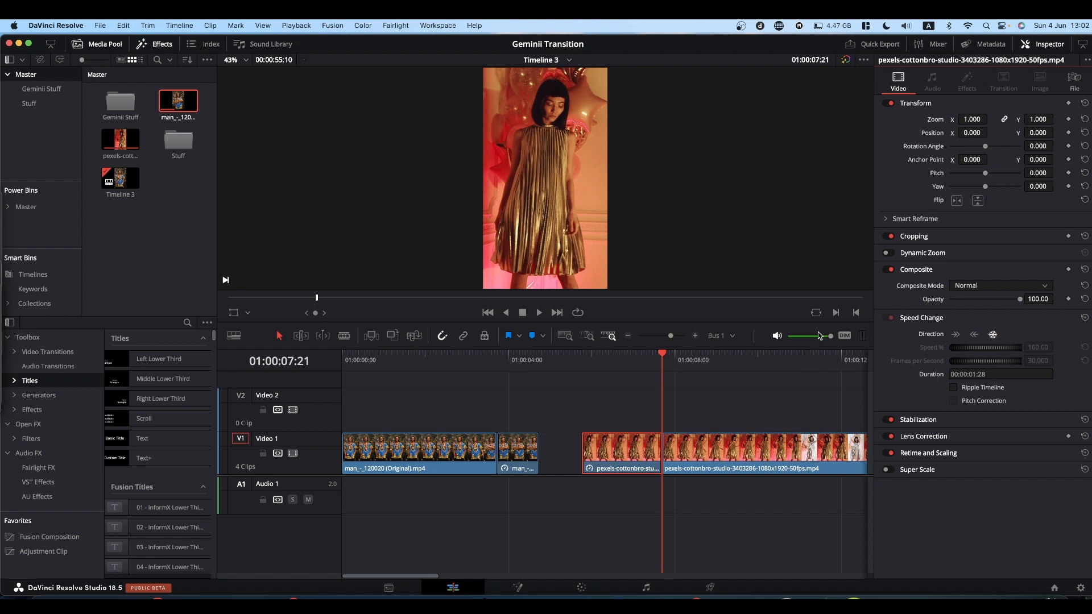
Set the duration of the frozen pexels-cottonbro clip to 1 second.
right_click(617, 449)
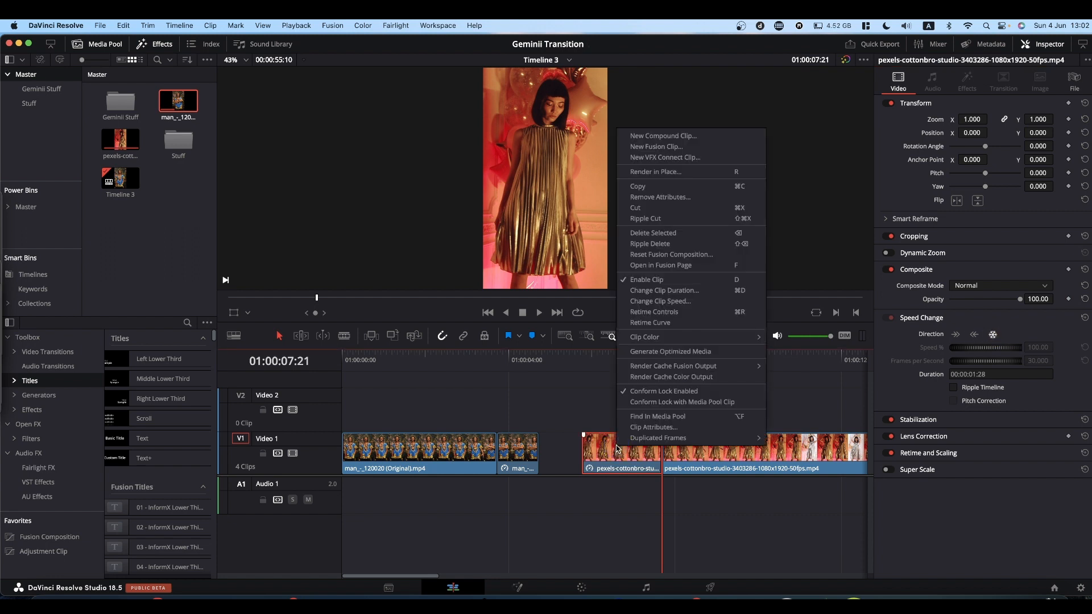
click(662, 291)
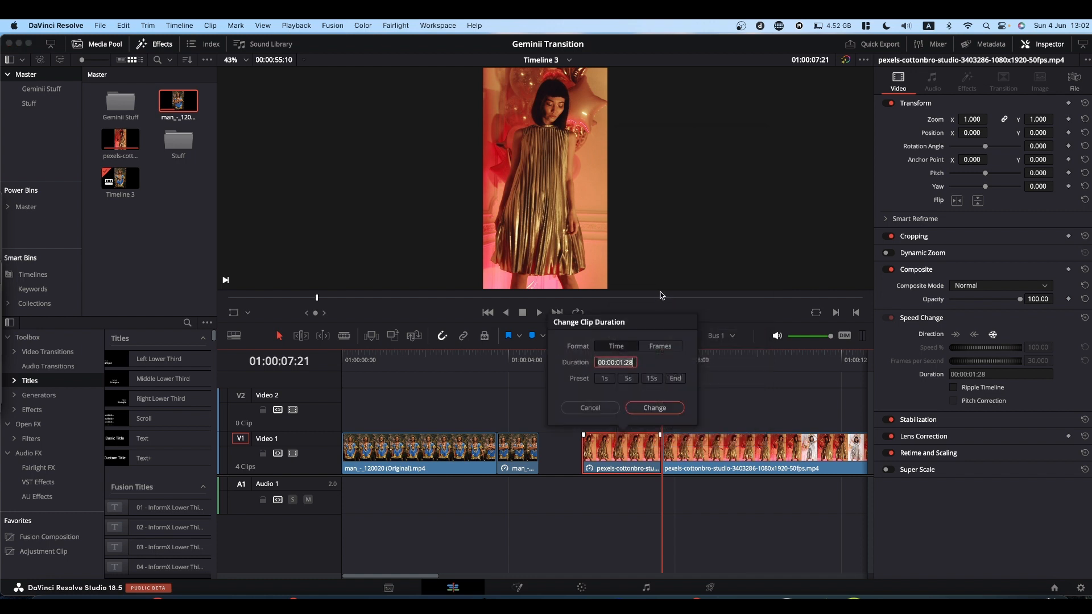
click(610, 378)
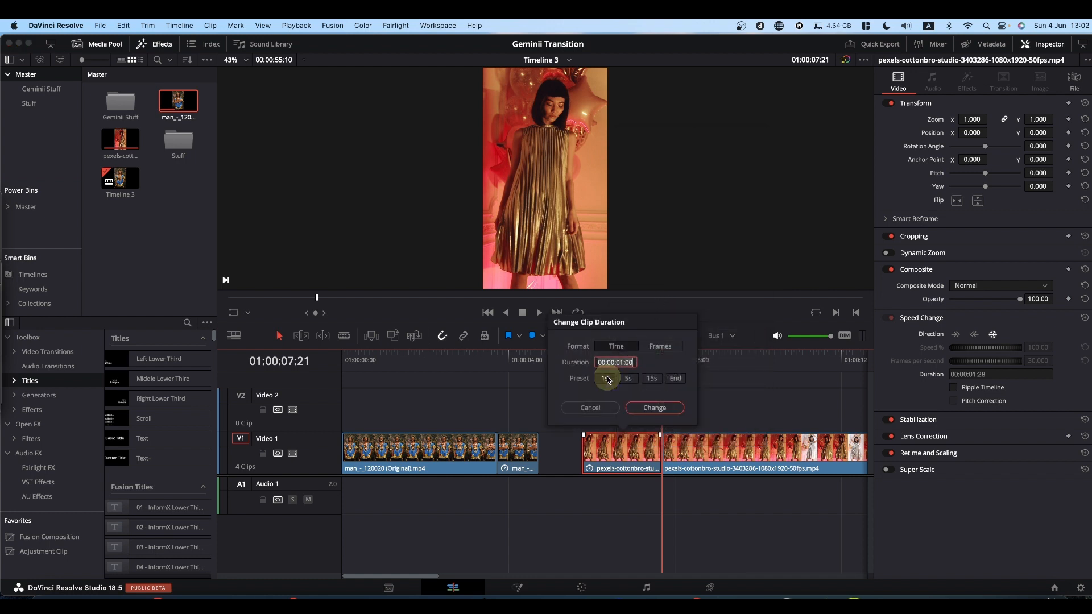
click(654, 408)
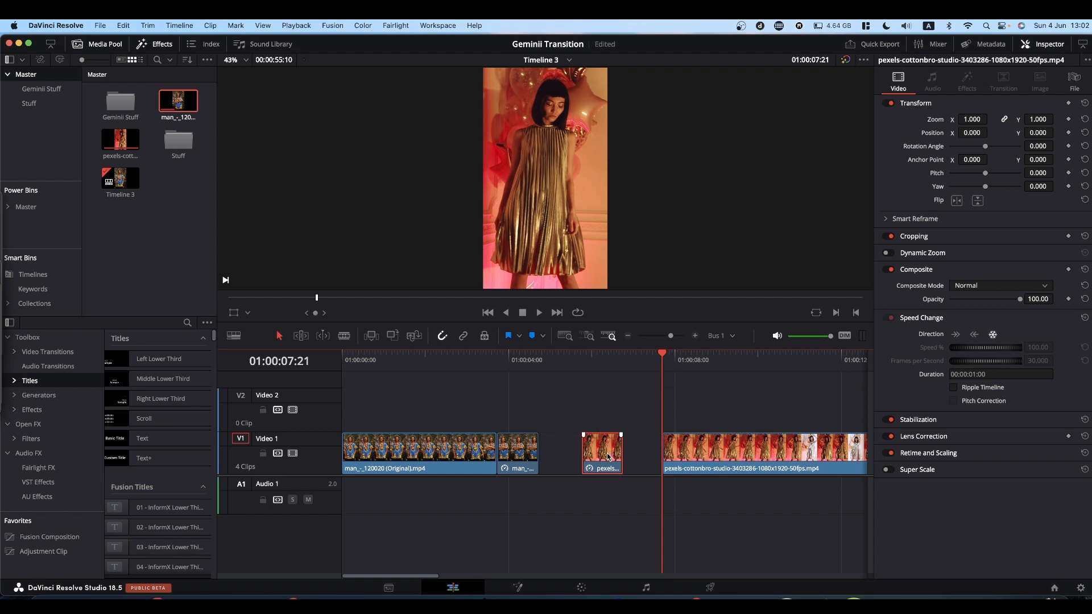
Stack the frozen pexels-cottonbro clip on Video 2 above the frozen man clip and butt the remaining pexels-cottonbro clip against them on Video 1.
drag(607, 456, 520, 412)
click(749, 443)
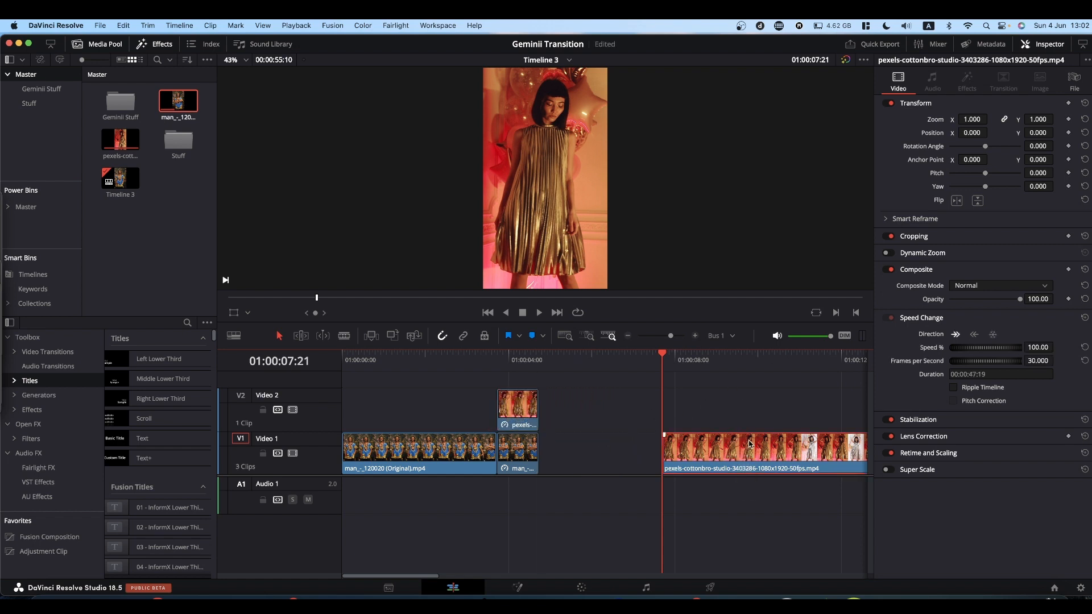
drag(749, 445, 632, 451)
Play the timeline from the start of the stacked freeze frames to review the sequence.
click(500, 360)
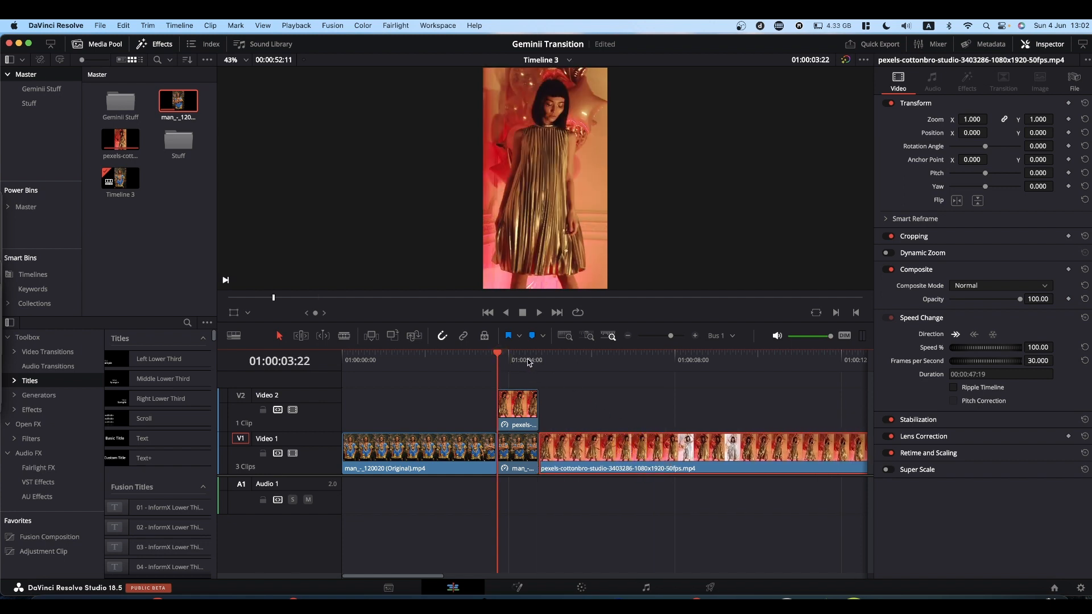
key(space)
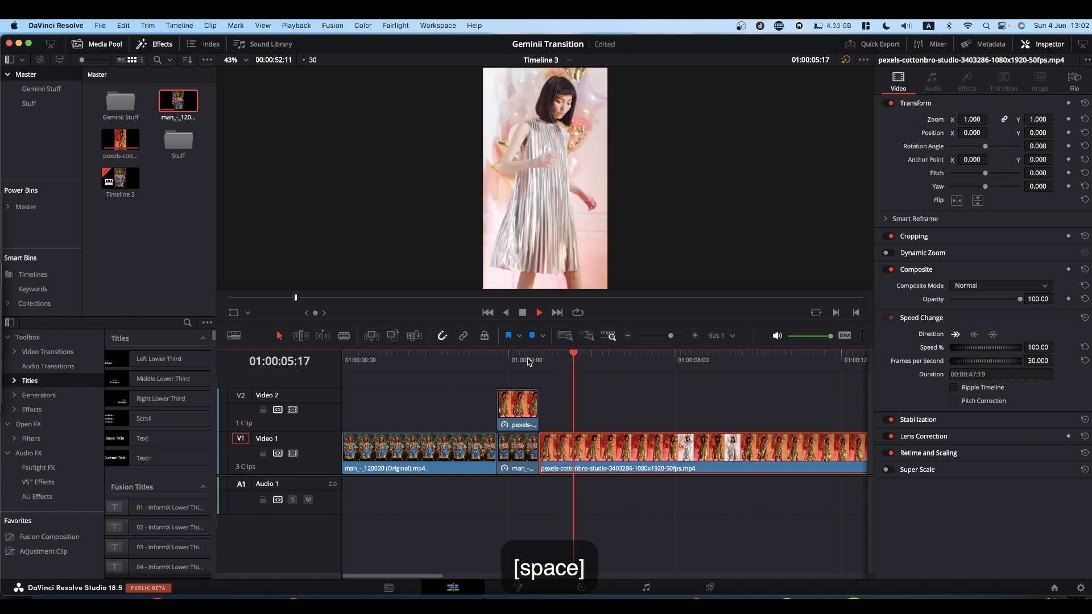
key(space)
Combine the two stacked freeze frames into a new Fusion clip and open it on the Fusion page.
click(518, 360)
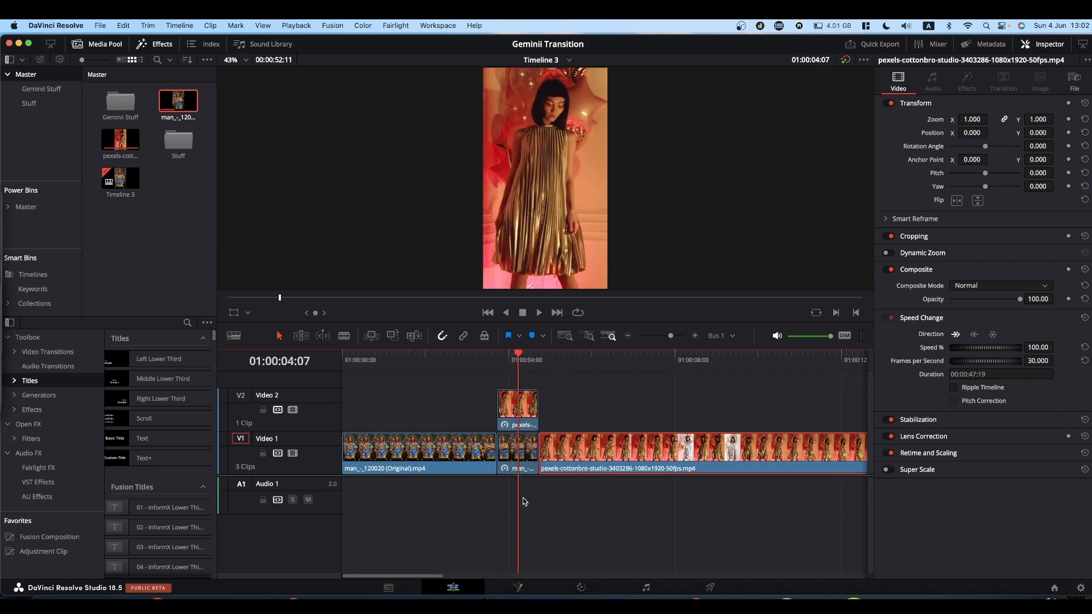
drag(528, 500, 526, 413)
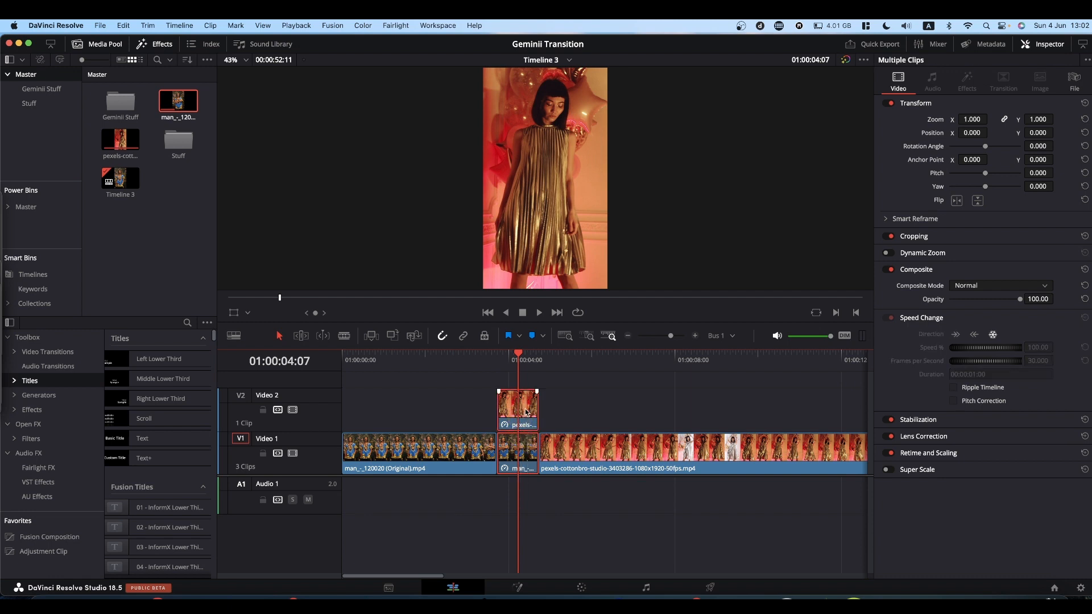
right_click(526, 412)
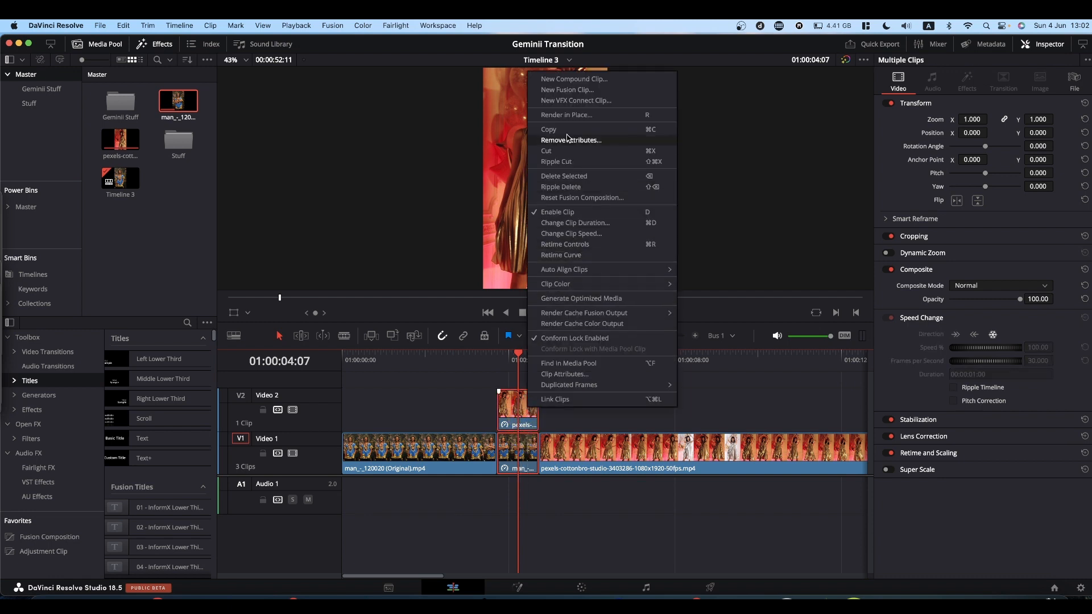
click(568, 91)
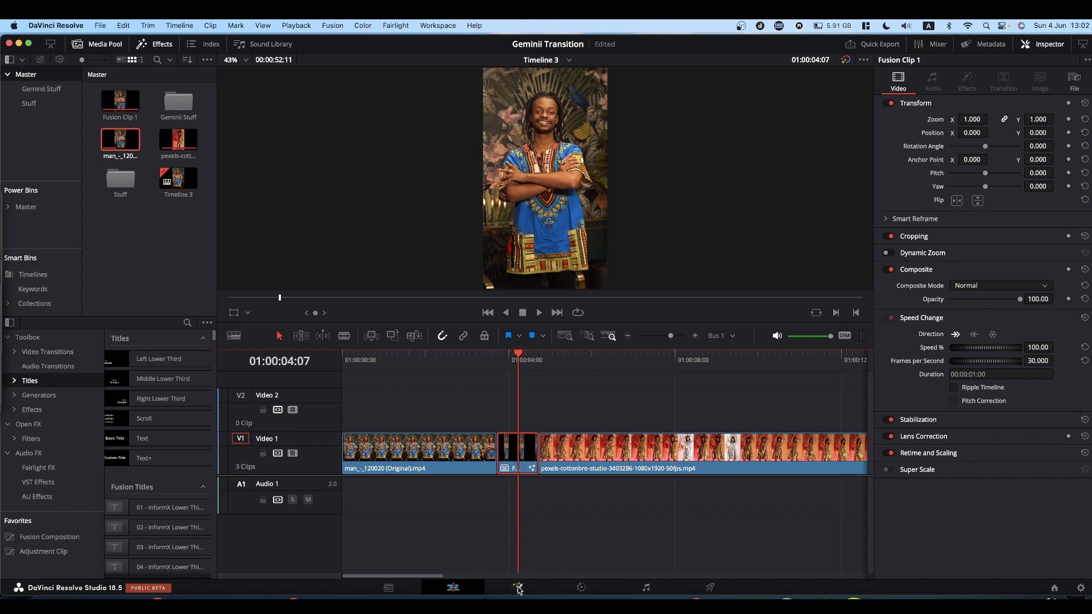
click(518, 588)
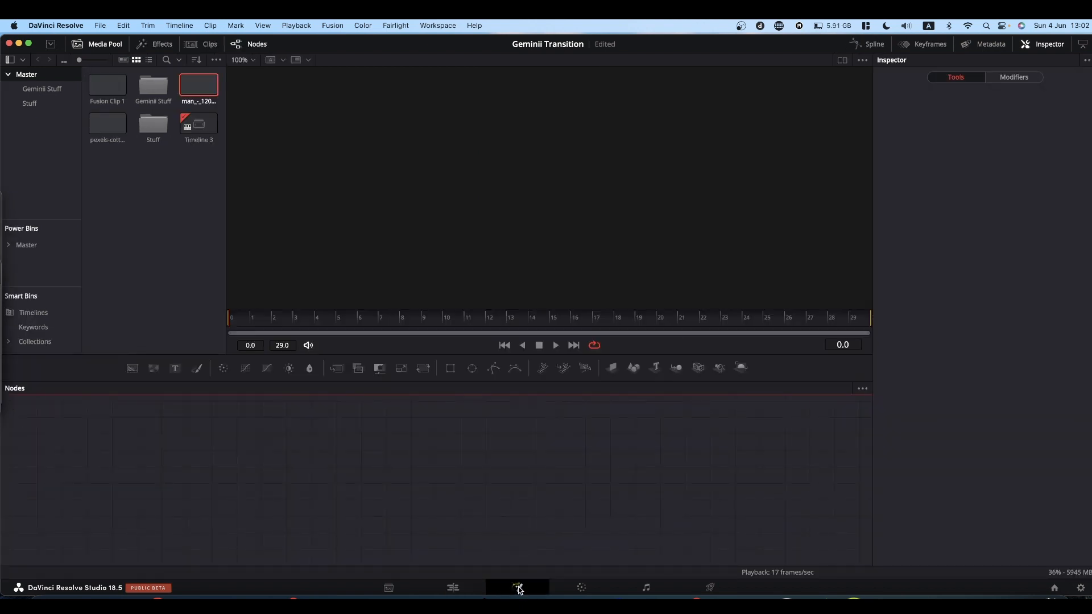
Show MediaIn1 and MediaIn2 in turn in the viewer to identify which footage each node holds.
drag(561, 494, 571, 502)
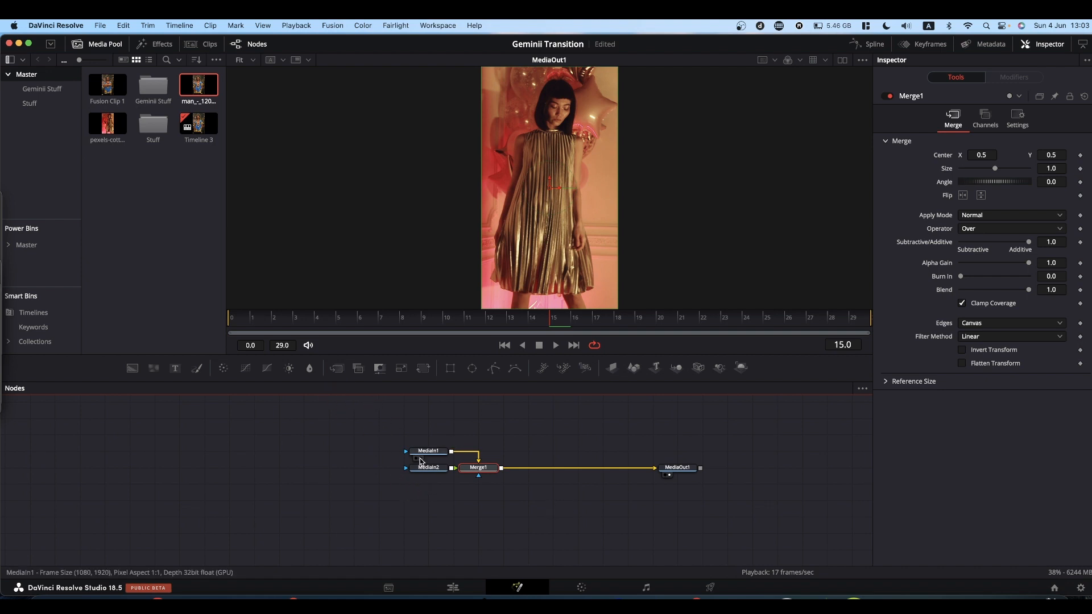
drag(427, 454, 482, 265)
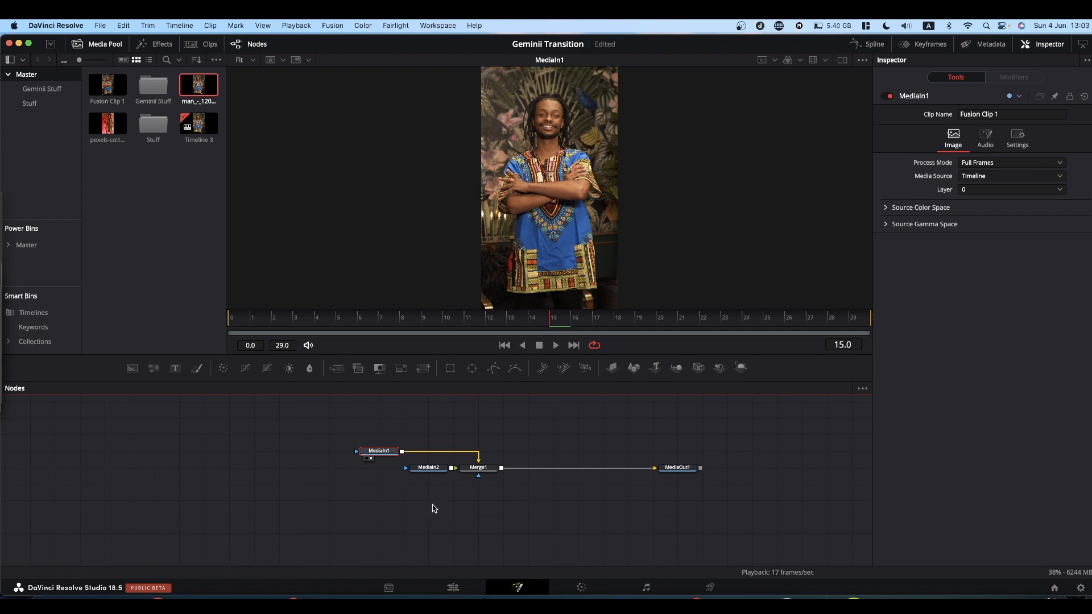
drag(436, 469, 503, 256)
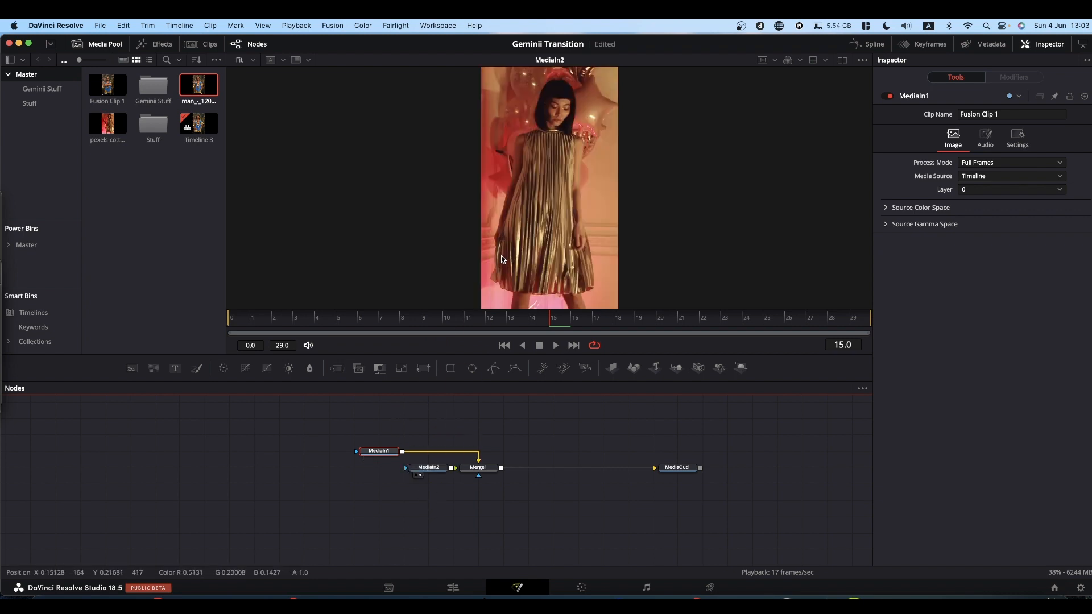
click(378, 452)
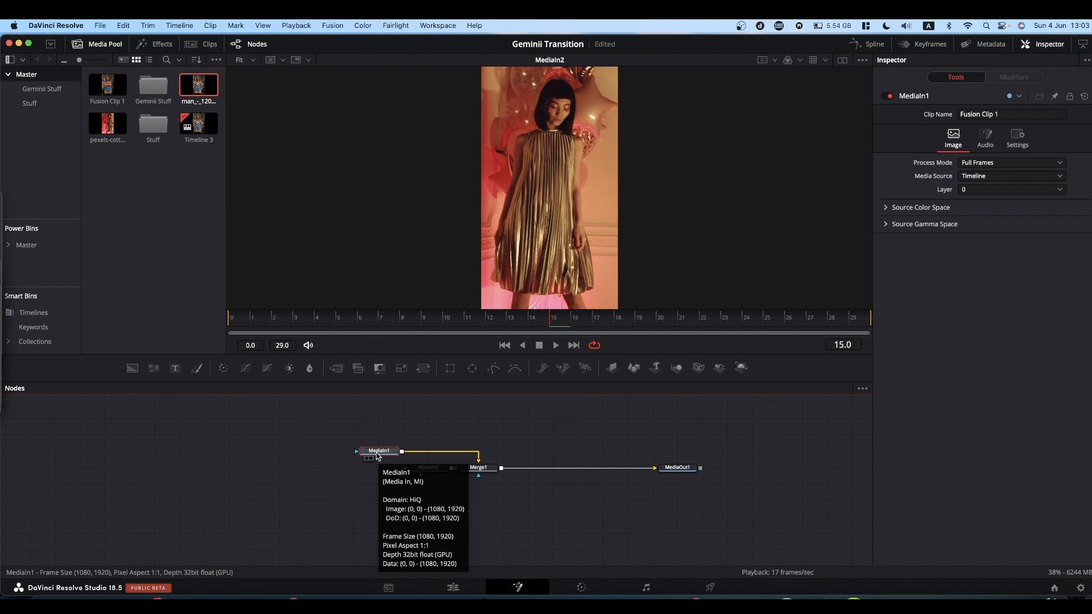
click(245, 478)
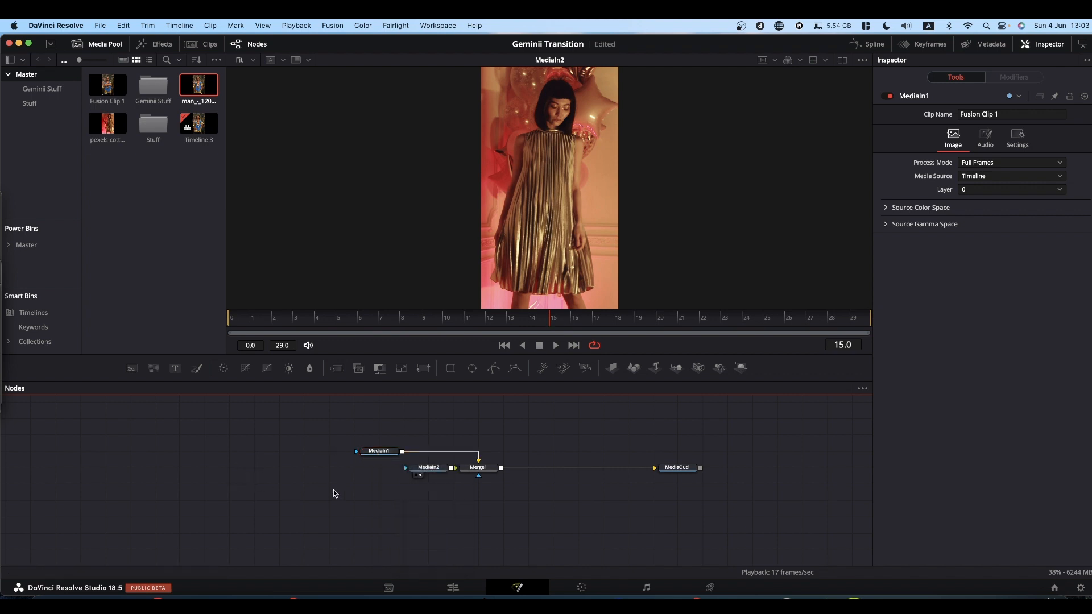
Show MediaIn1 in the viewer and rename the node to Guy.
drag(379, 452, 562, 138)
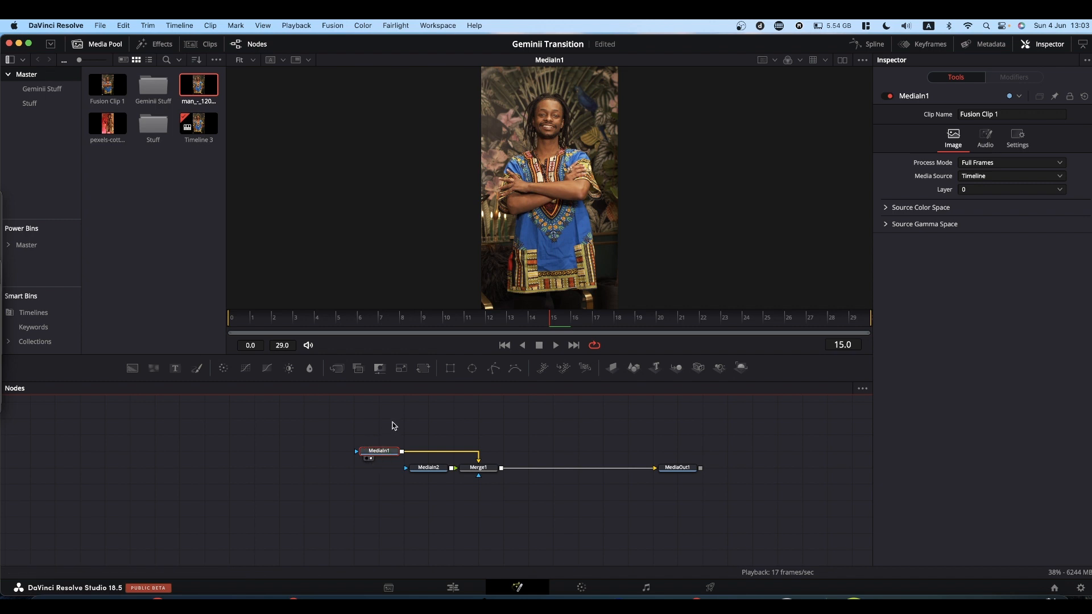
key(F2)
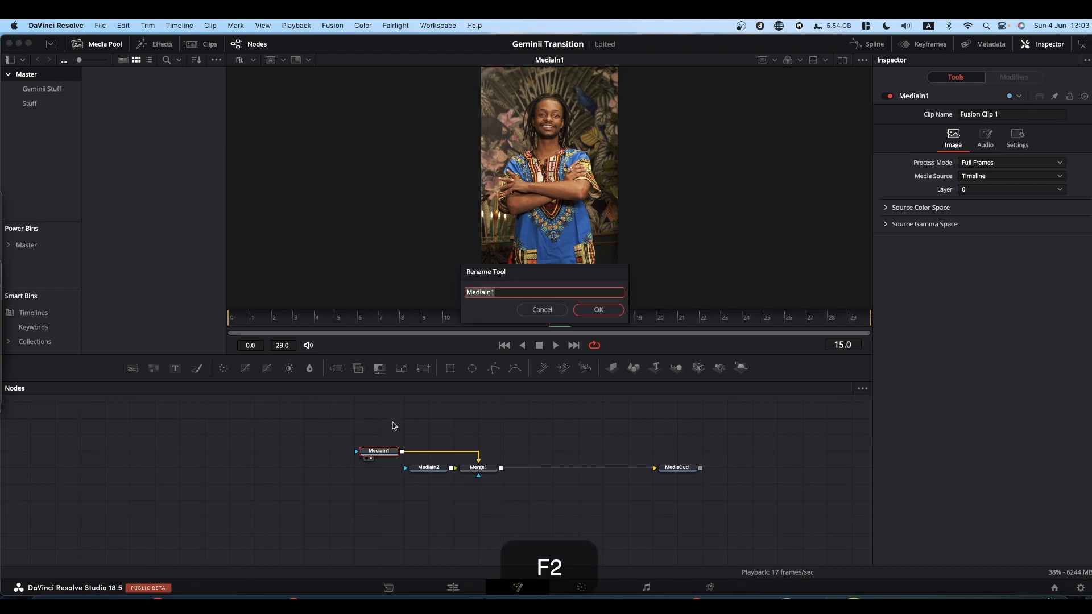
text(Guy)
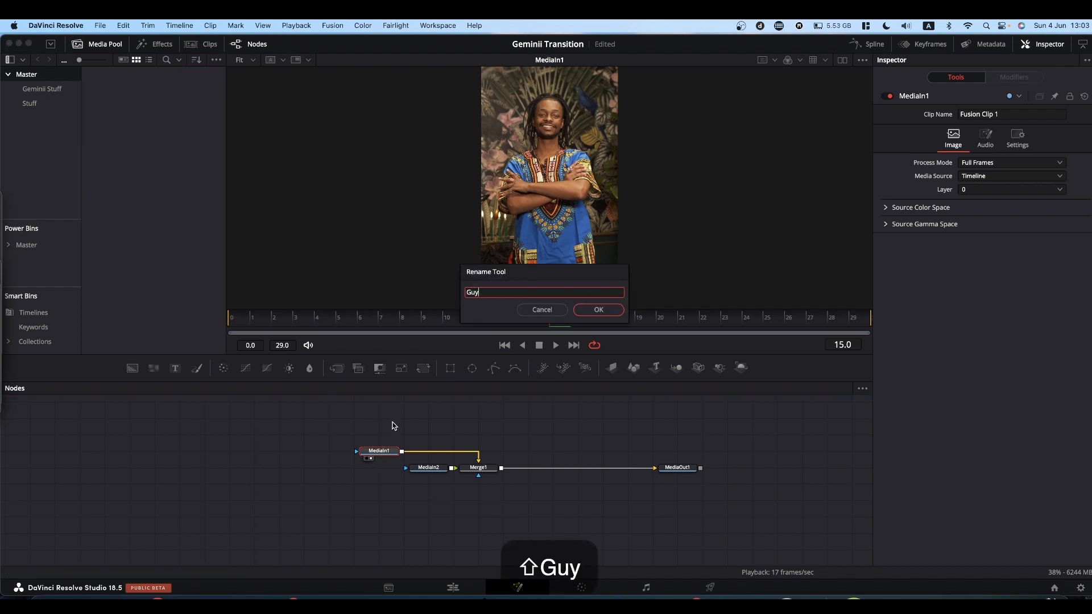
key(Return)
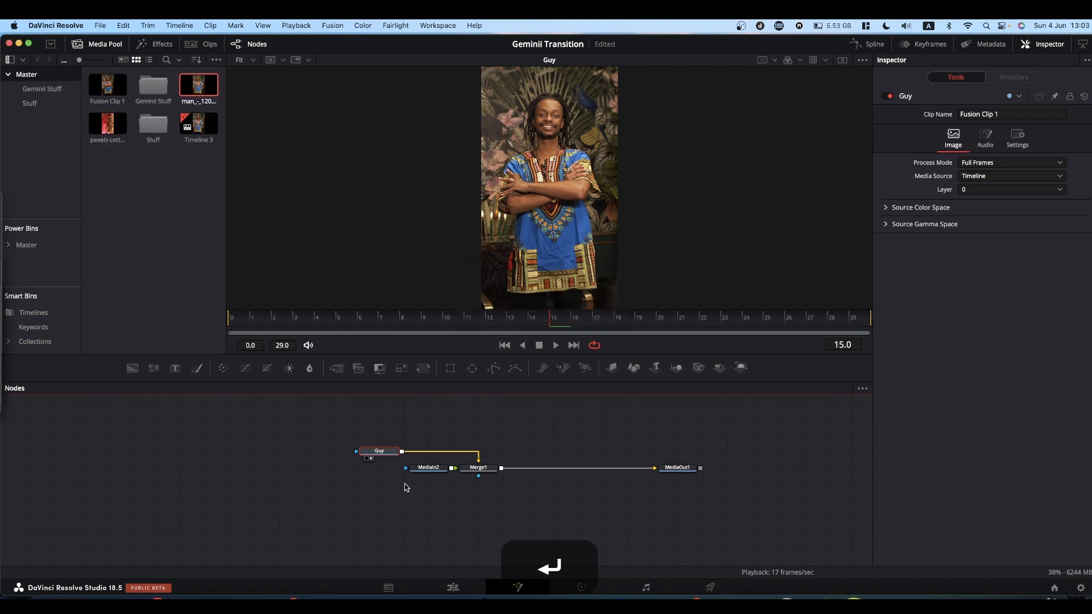
Rename the MediaIn2 node to Girl and place it below the Guy node.
click(434, 469)
key(F2)
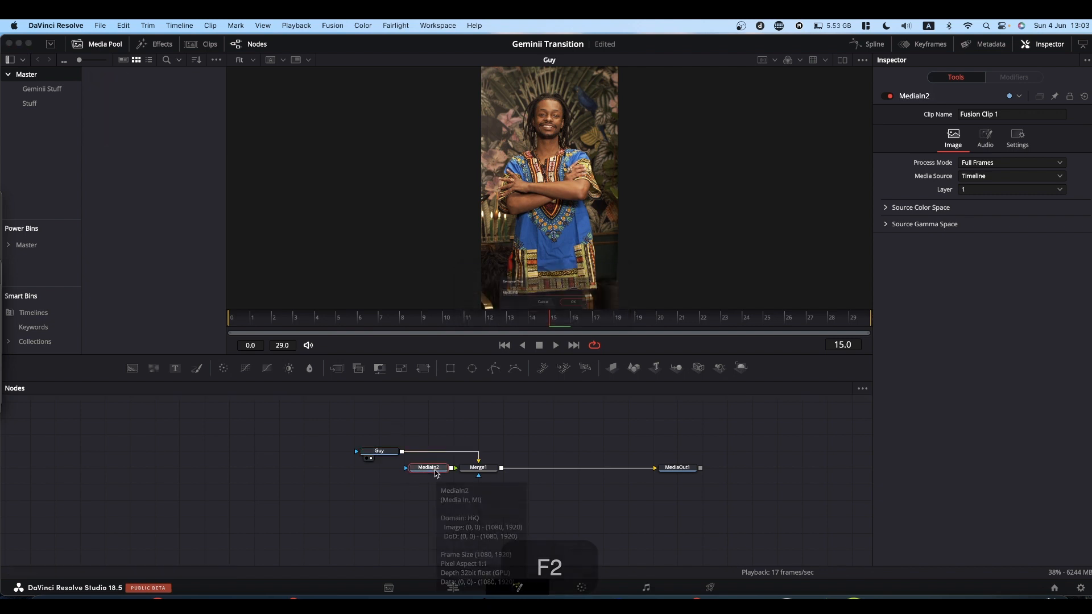
text(Girl)
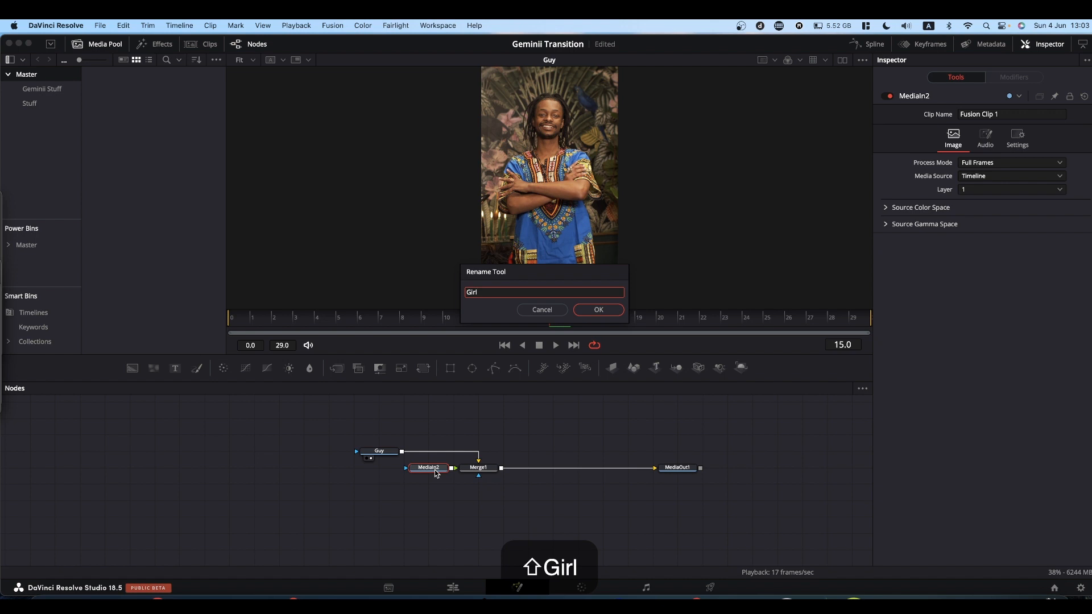
key(Return)
drag(436, 473, 362, 489)
Delete the Merge1 node and remove the remaining connection from Guy to MediaOut1.
click(481, 469)
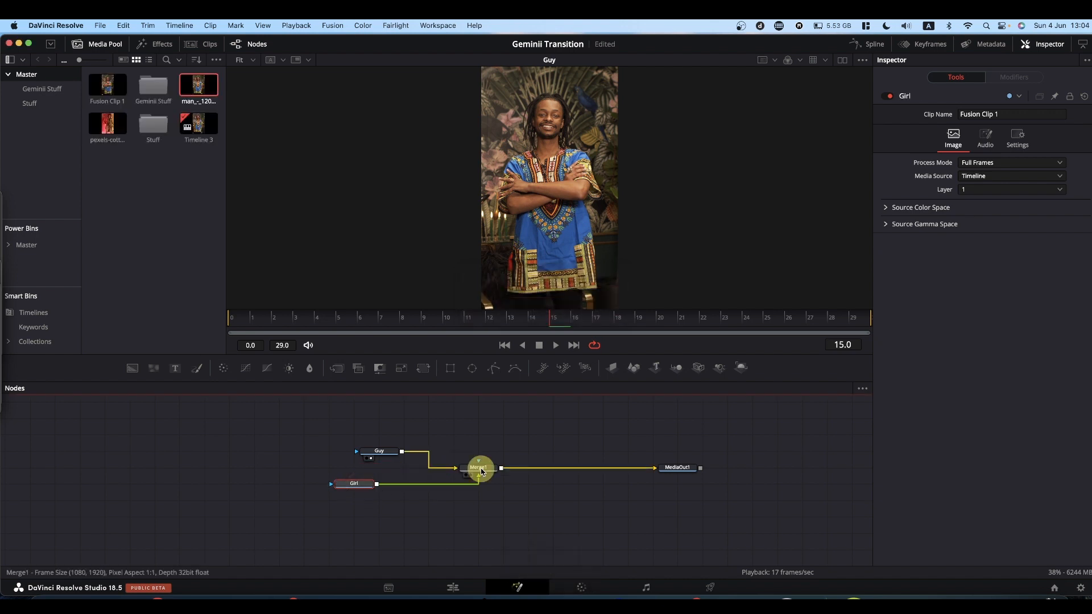
key(BackSpace)
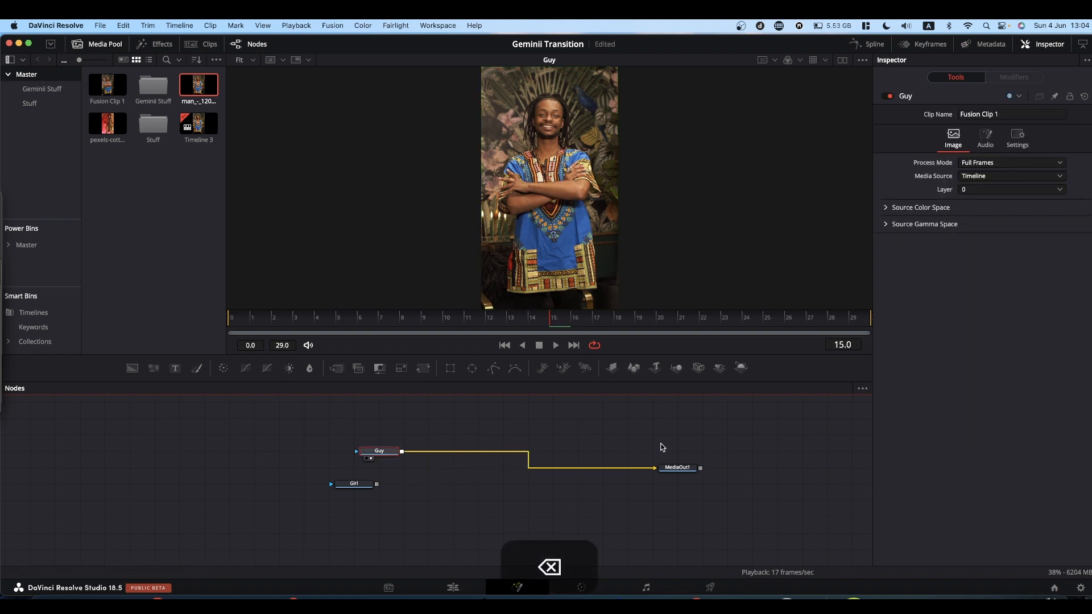
click(621, 468)
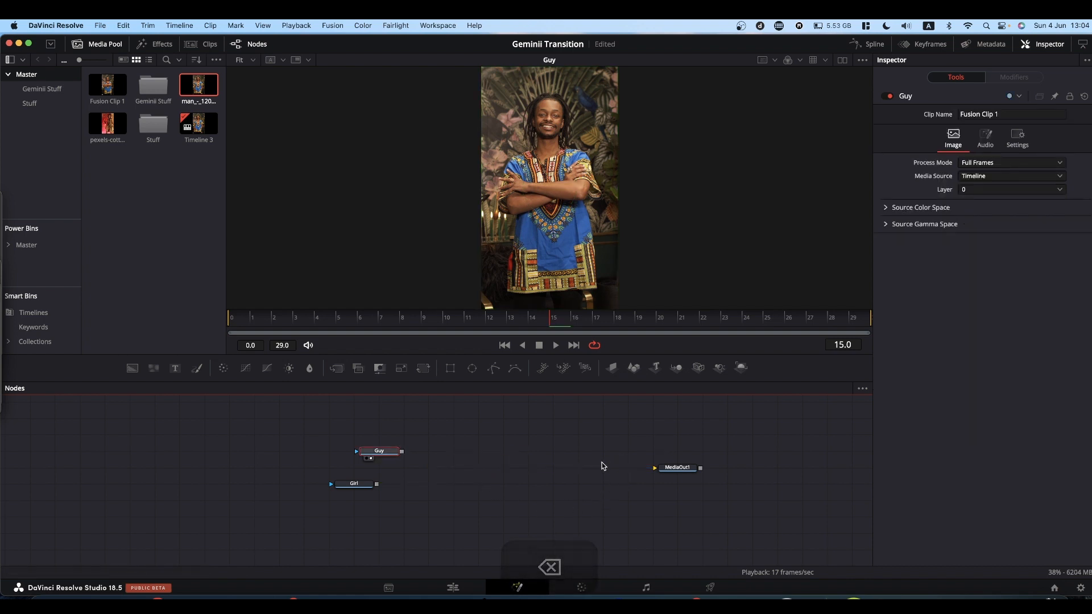
Move the Guy and Girl nodes further away from MediaOut1 and apart from each other to make room for new nodes.
drag(390, 453, 284, 438)
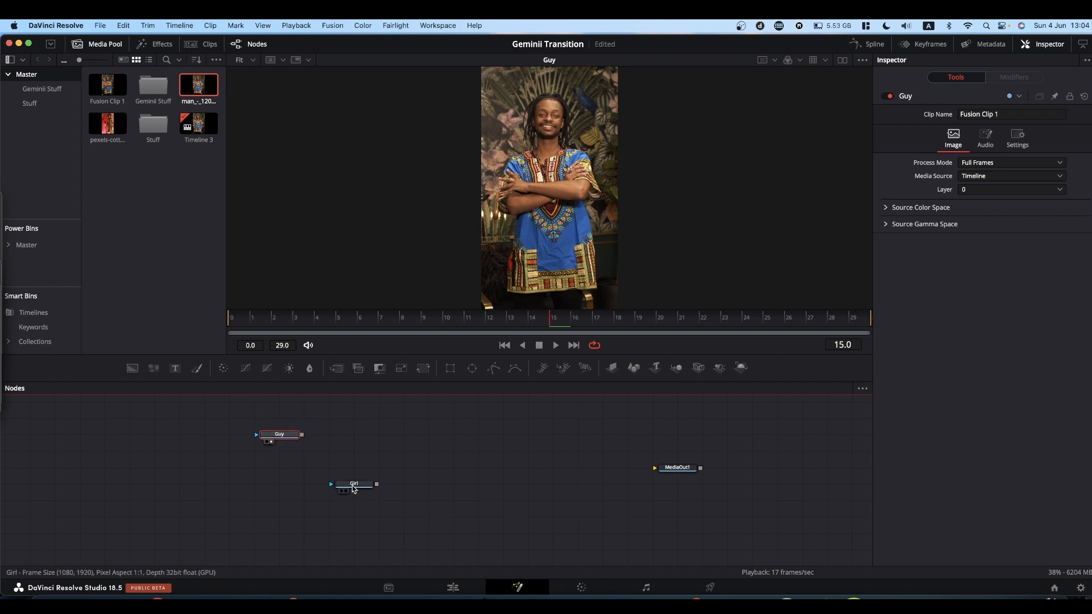
drag(346, 485, 169, 518)
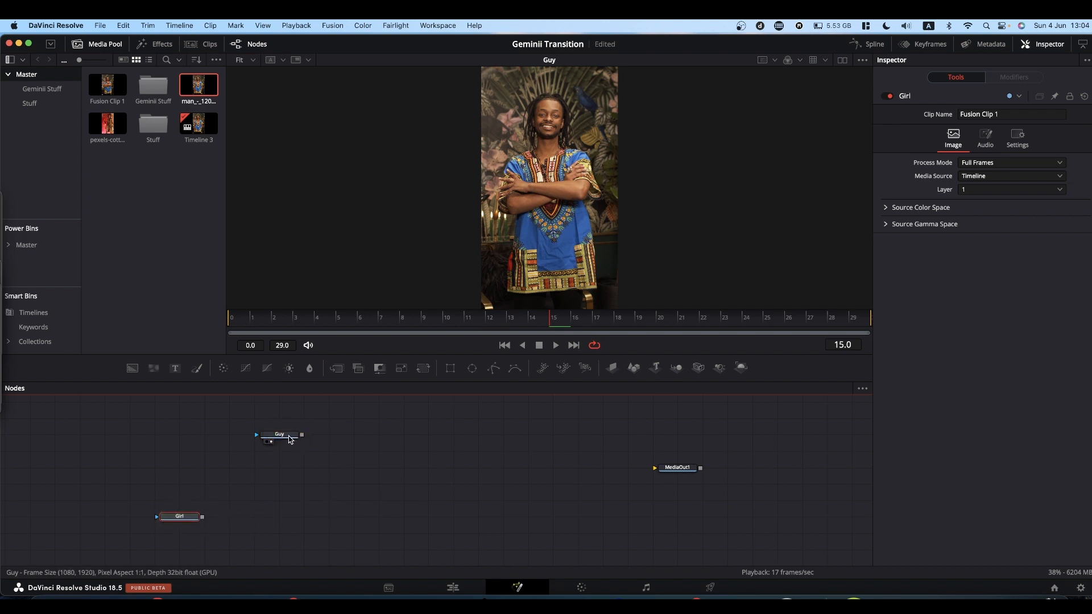
drag(290, 439, 290, 456)
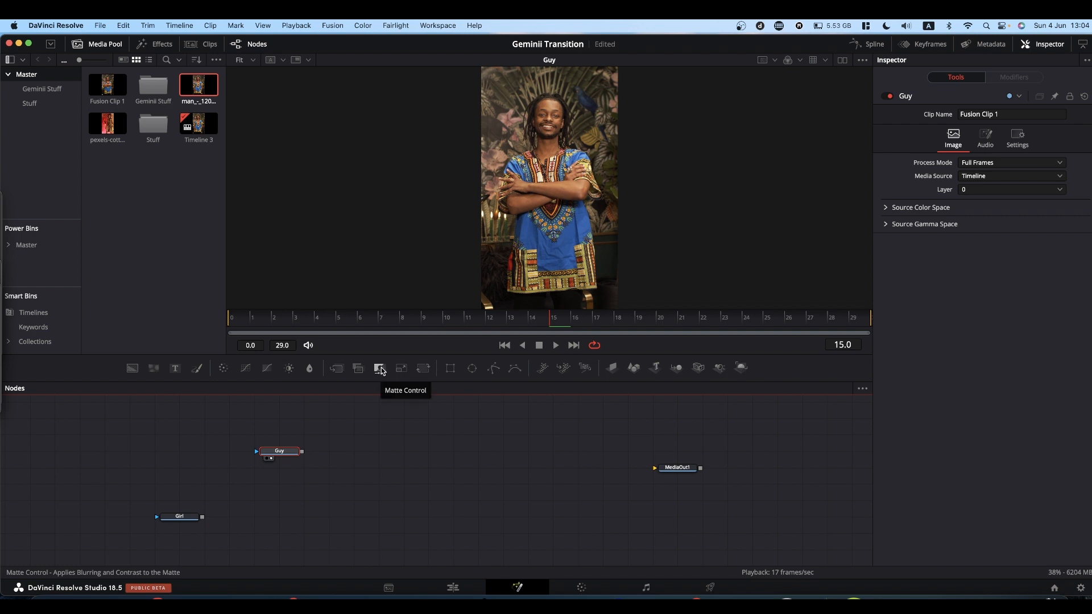
Add two Matte Control nodes beside Guy with a Polygon node between them, and save the project.
drag(381, 371, 379, 418)
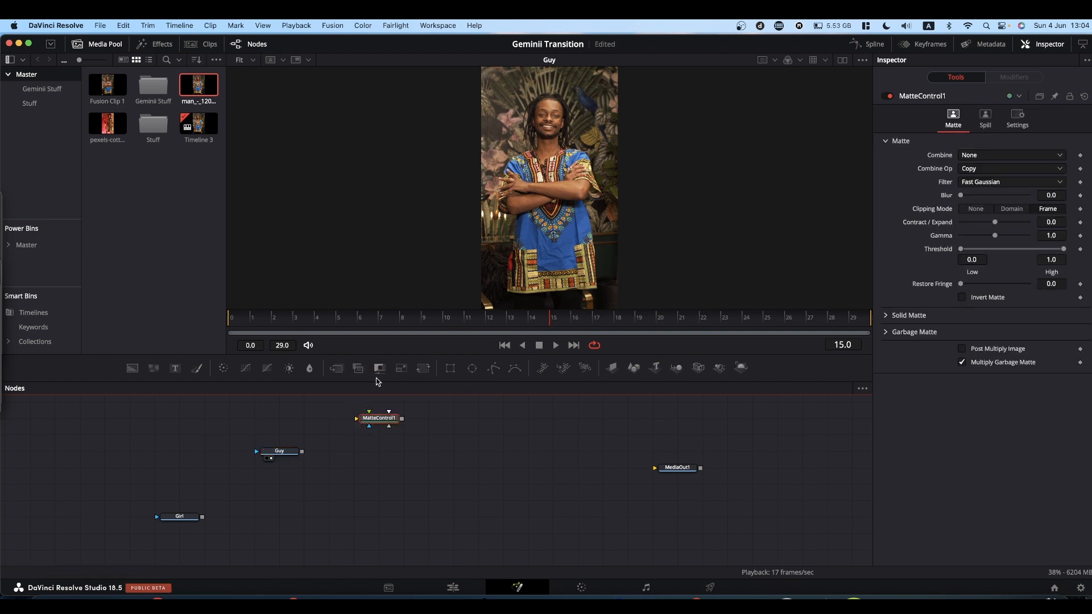
drag(378, 371, 367, 492)
click(380, 419)
key(super+s)
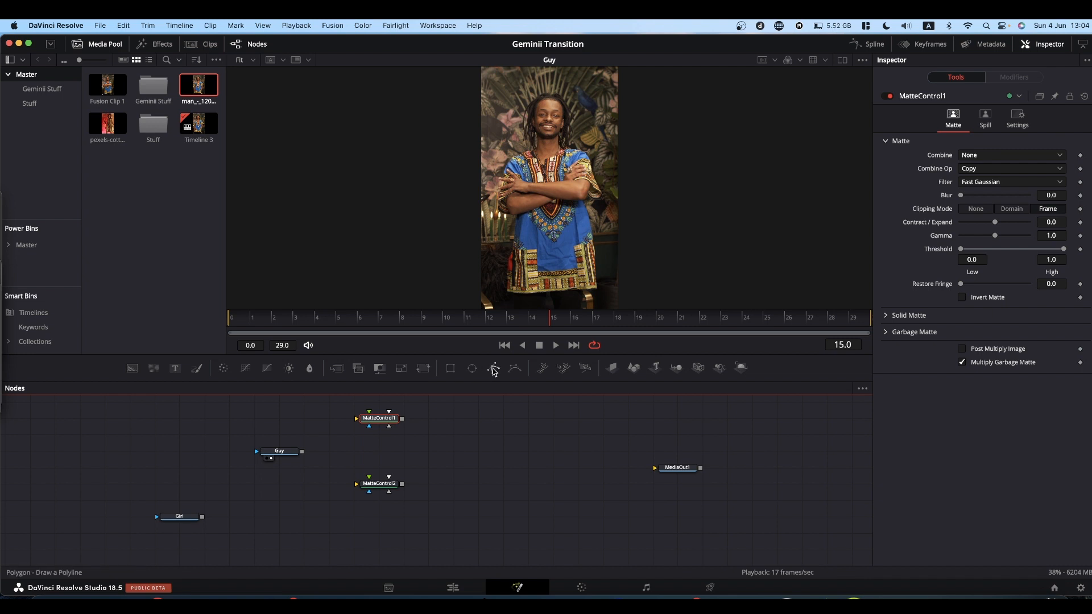
drag(493, 371, 392, 452)
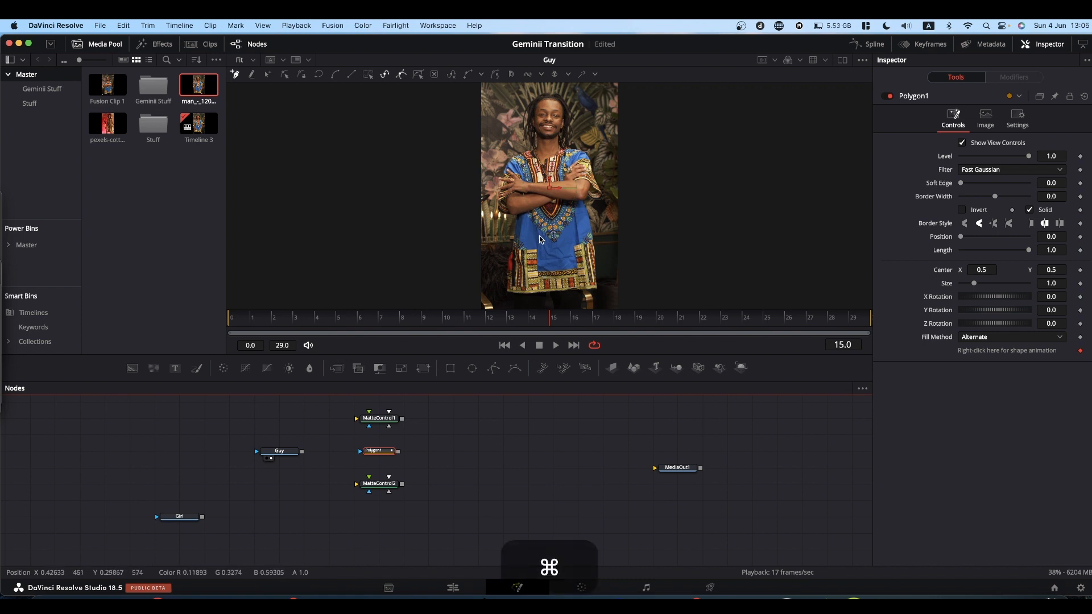
Trace a closed polygon mask around the man, following his legs, shirt, arms, shoulders and head back to the starting point at the frame's lower edge.
scroll(543, 235, down, 2)
scroll(539, 238, up, 6)
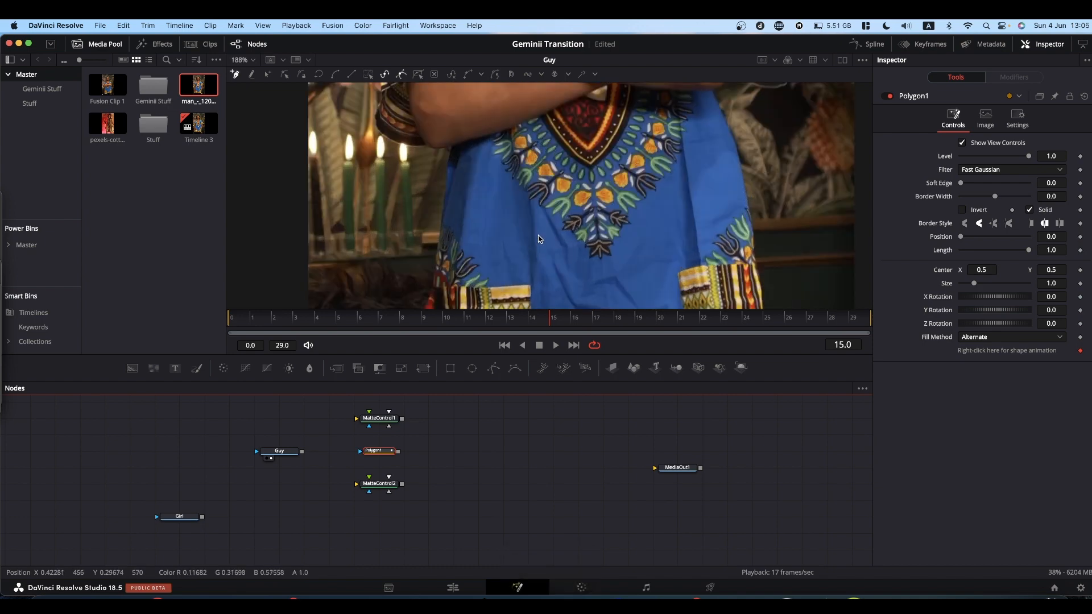
scroll(538, 236, up, 2)
scroll(539, 239, down, 2)
drag(473, 275, 540, 125)
drag(551, 259, 530, 159)
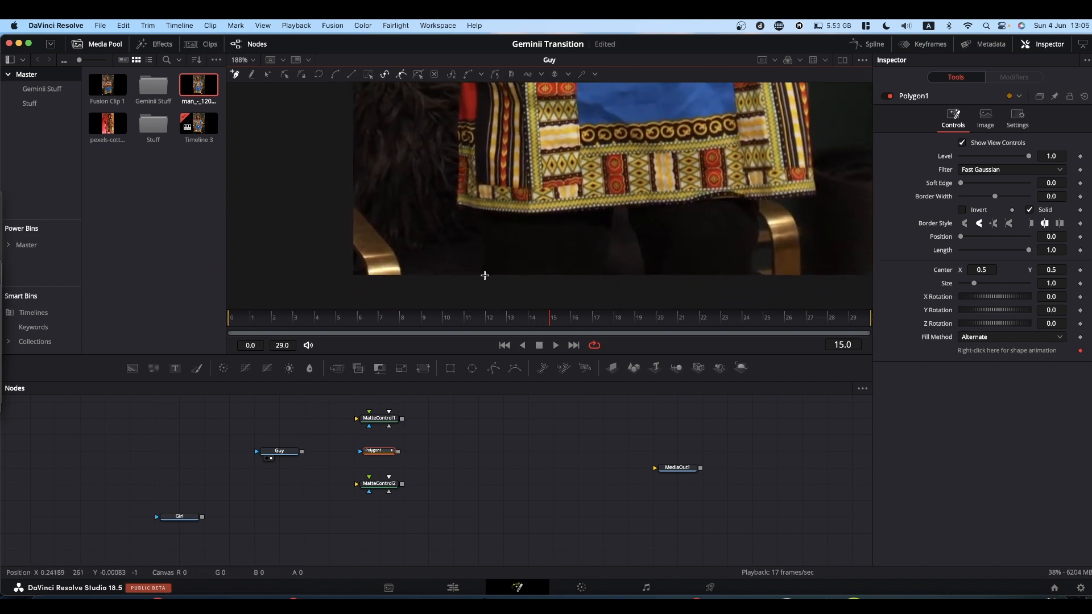
click(485, 277)
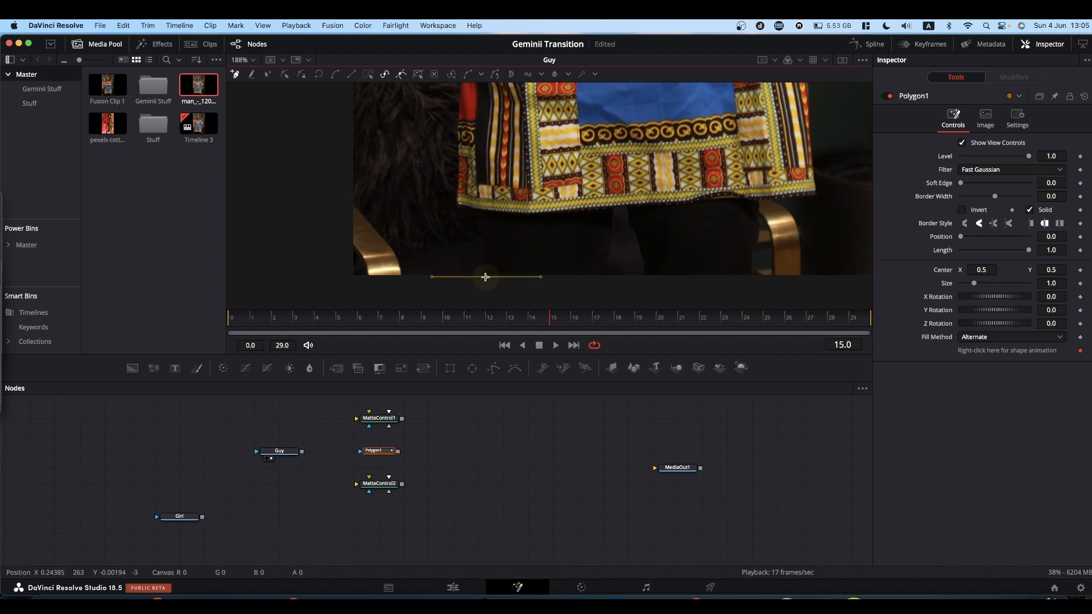
click(486, 237)
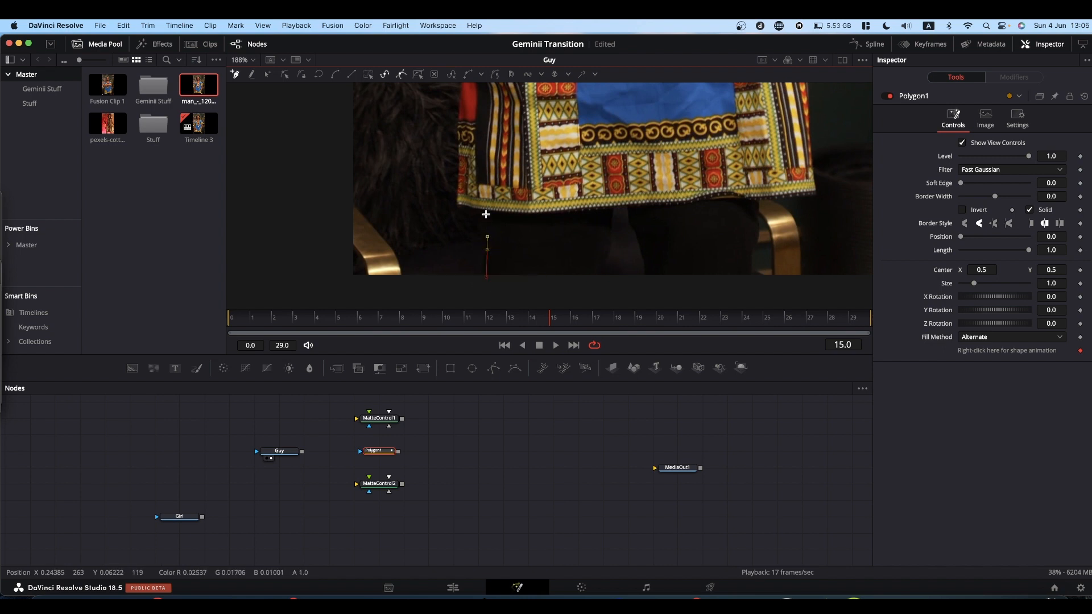
click(488, 209)
click(457, 203)
click(457, 150)
click(458, 100)
drag(501, 102, 526, 236)
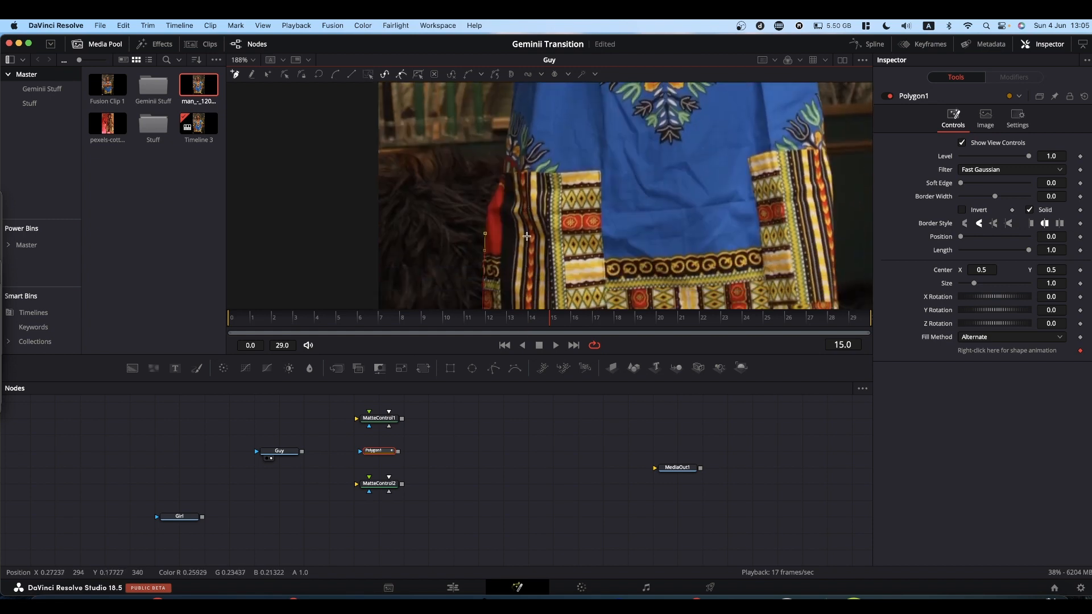
click(486, 210)
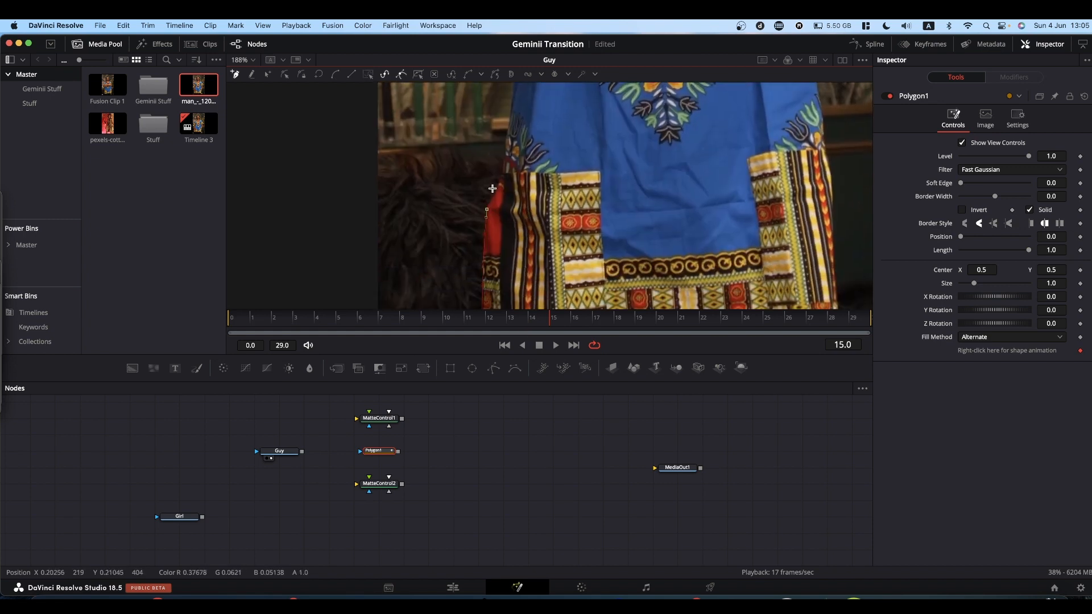
click(497, 189)
drag(535, 104, 543, 244)
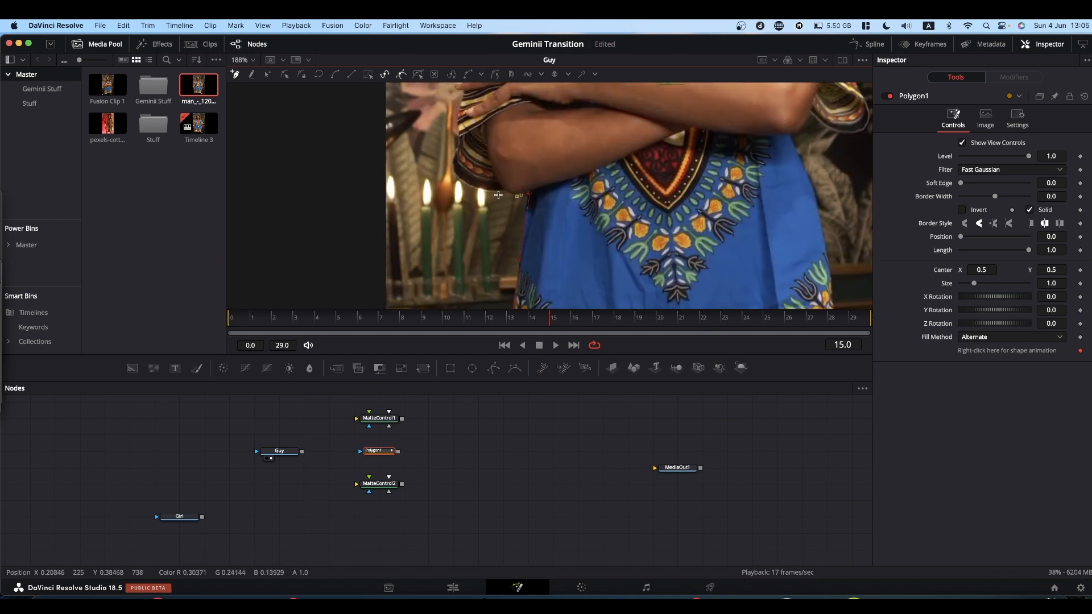
click(456, 181)
click(459, 141)
drag(458, 140, 475, 251)
click(484, 204)
click(468, 193)
scroll(515, 194, up, 5)
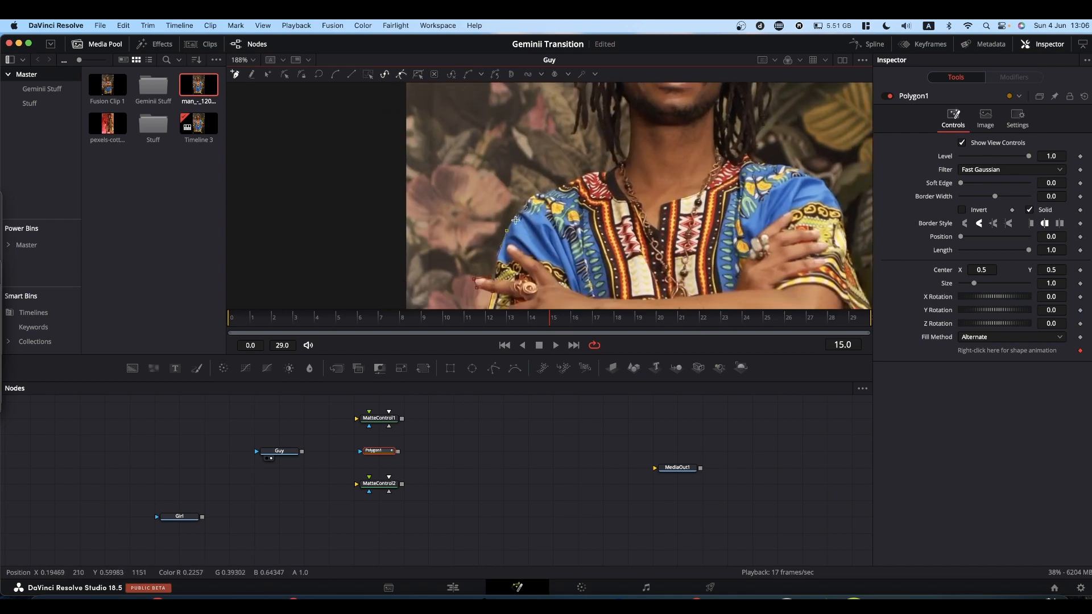
click(532, 196)
click(571, 183)
click(606, 148)
click(585, 133)
scroll(584, 129, up, 1)
scroll(624, 121, up, 5)
click(578, 135)
scroll(626, 89, up, 3)
click(597, 169)
click(648, 179)
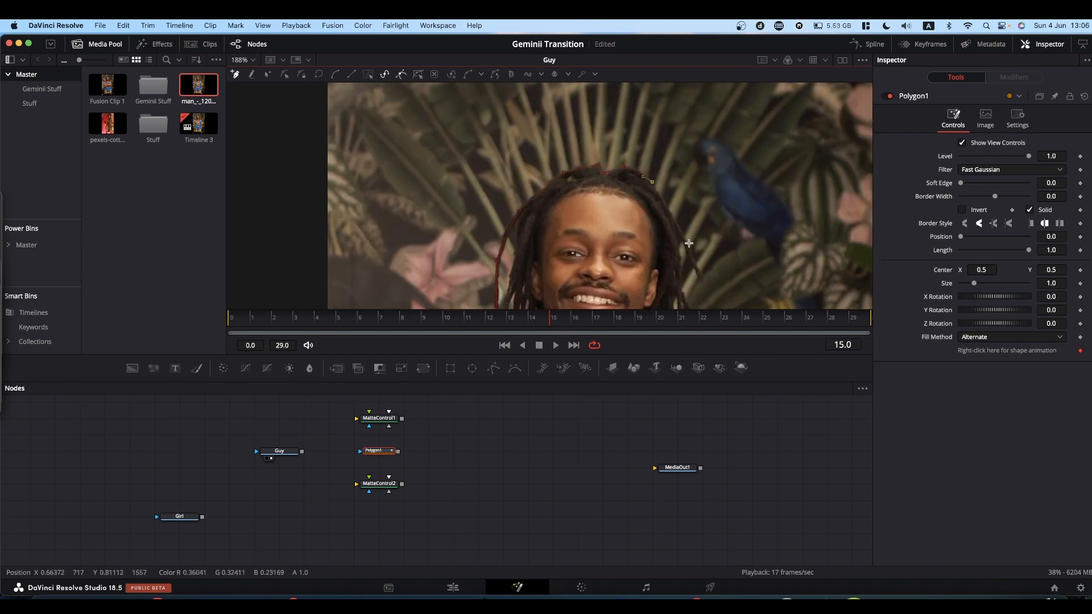
click(695, 279)
scroll(680, 253, down, 6)
click(663, 139)
click(702, 192)
scroll(703, 192, down, 5)
scroll(665, 188, up, 4)
click(656, 211)
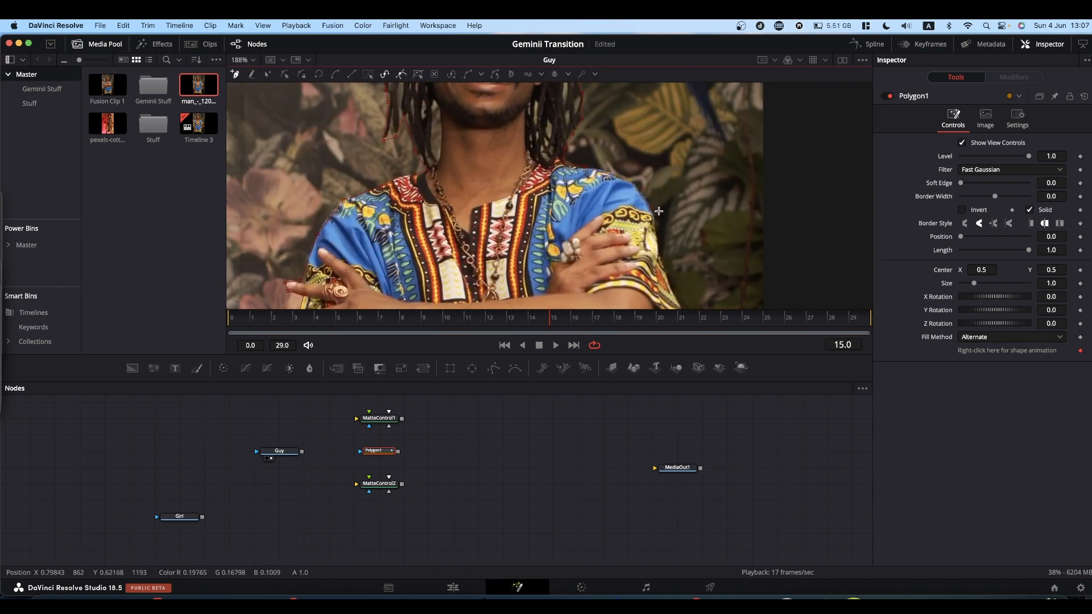
click(671, 286)
scroll(671, 285, down, 4)
click(634, 248)
click(610, 227)
scroll(593, 252, down, 5)
click(566, 266)
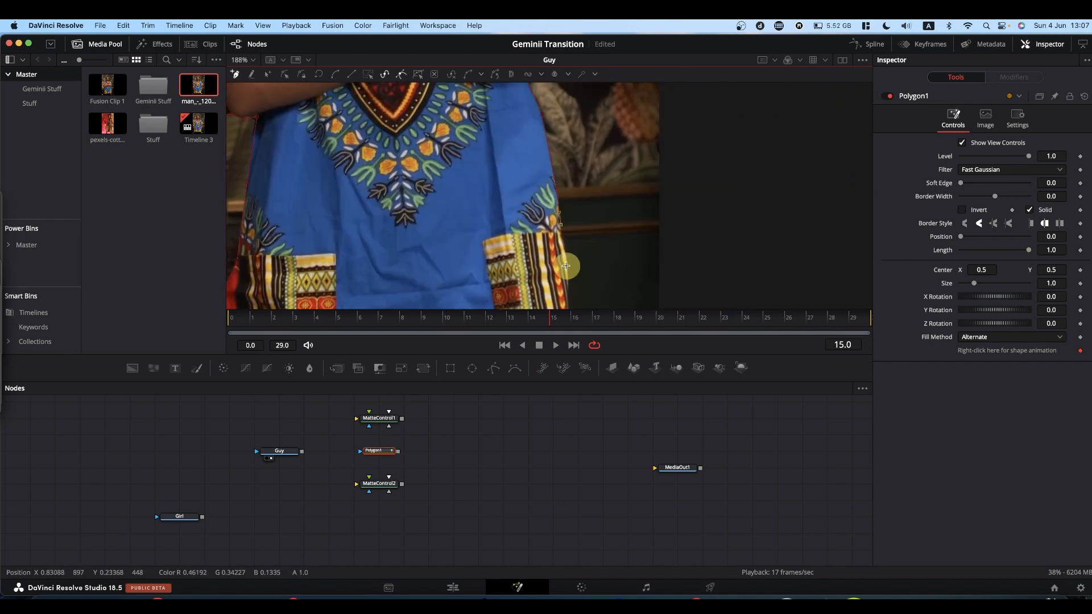
scroll(566, 266, down, 3)
click(574, 267)
scroll(574, 267, down, 3)
click(504, 163)
click(498, 217)
click(498, 242)
click(392, 239)
click(375, 169)
click(360, 170)
click(358, 217)
click(357, 241)
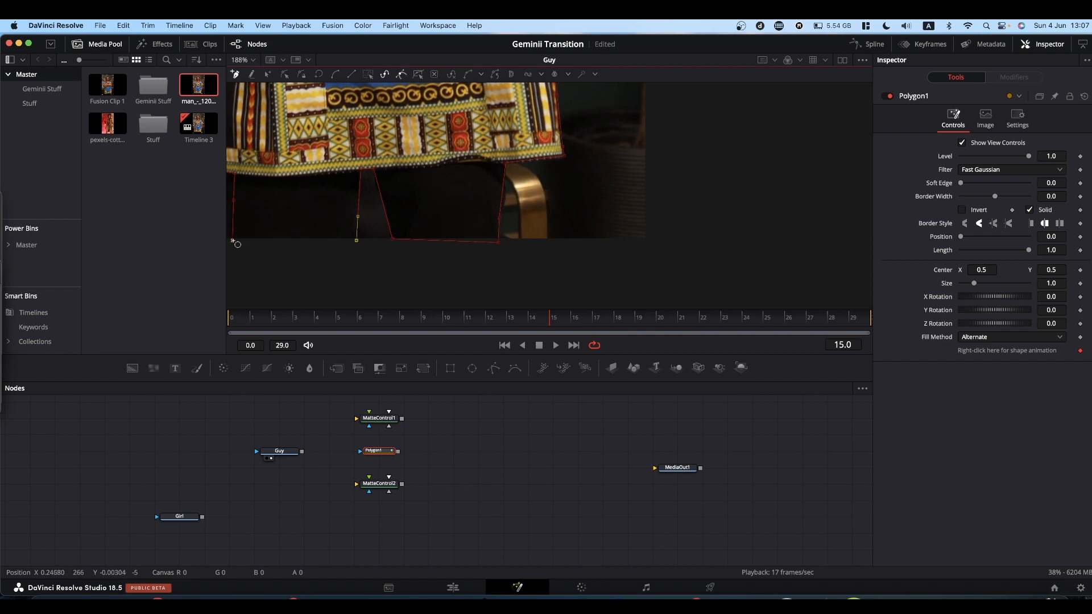
click(233, 241)
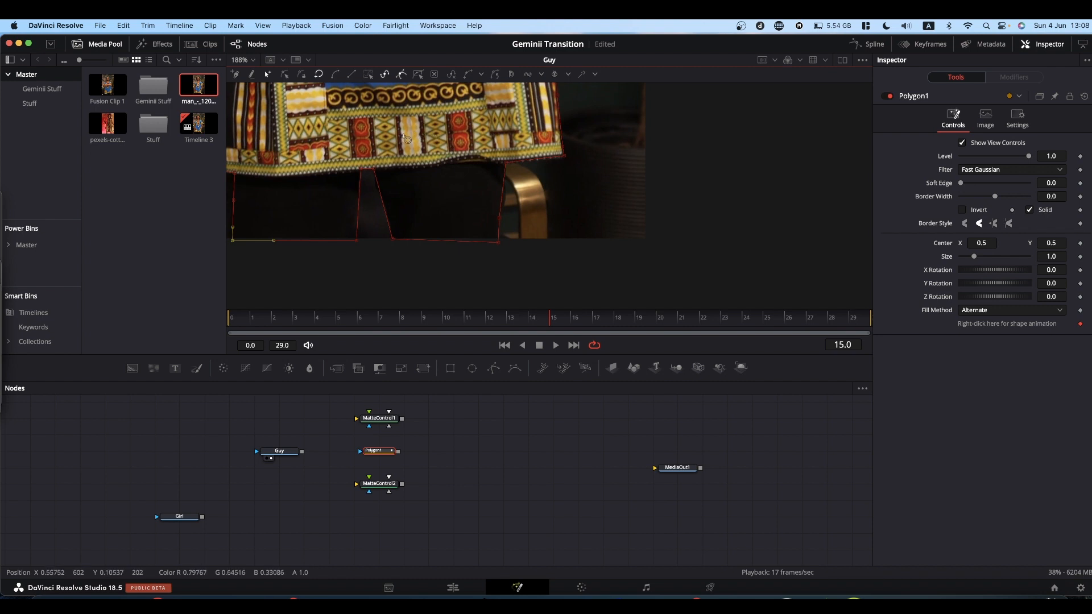
Connect the Guy node's output to both MatteControl1 and MatteControl2, and move Polygon1 clear of the connection lines.
scroll(406, 139, down, 6)
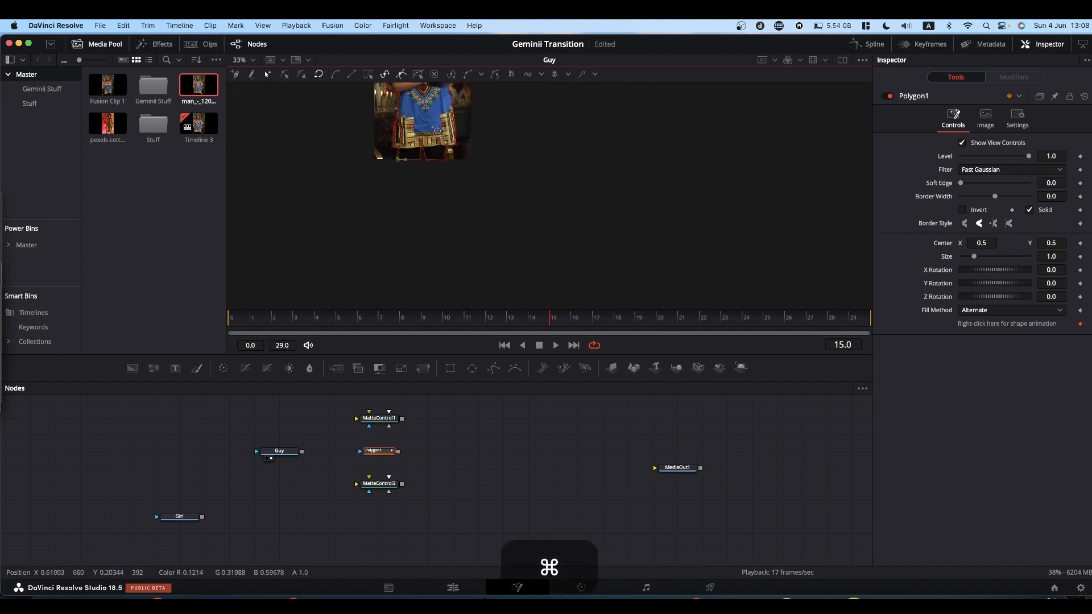
scroll(433, 127, up, 4)
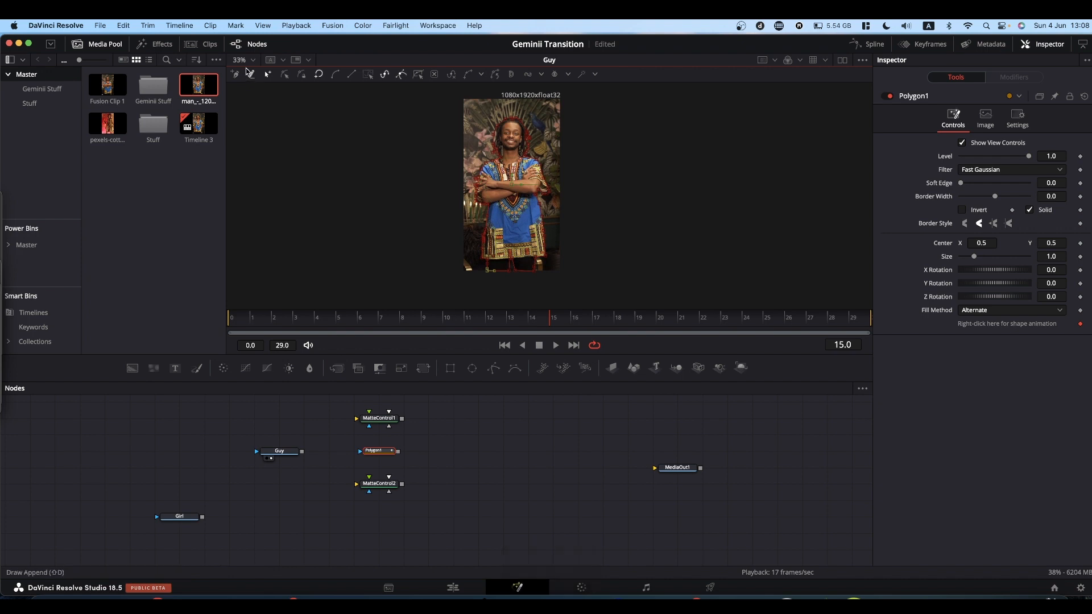
click(241, 60)
click(244, 71)
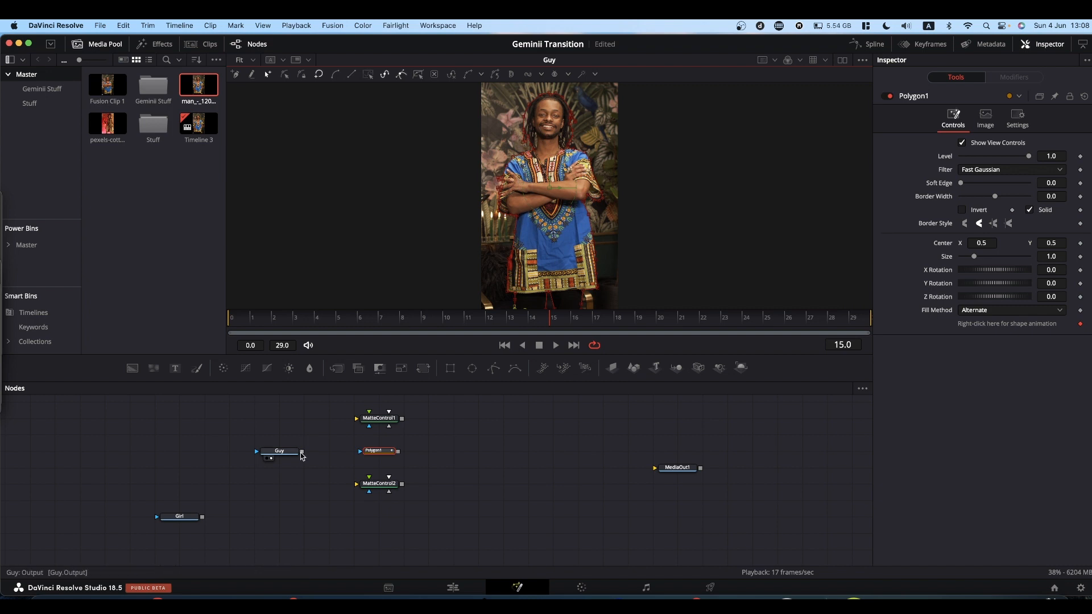
drag(280, 454, 356, 421)
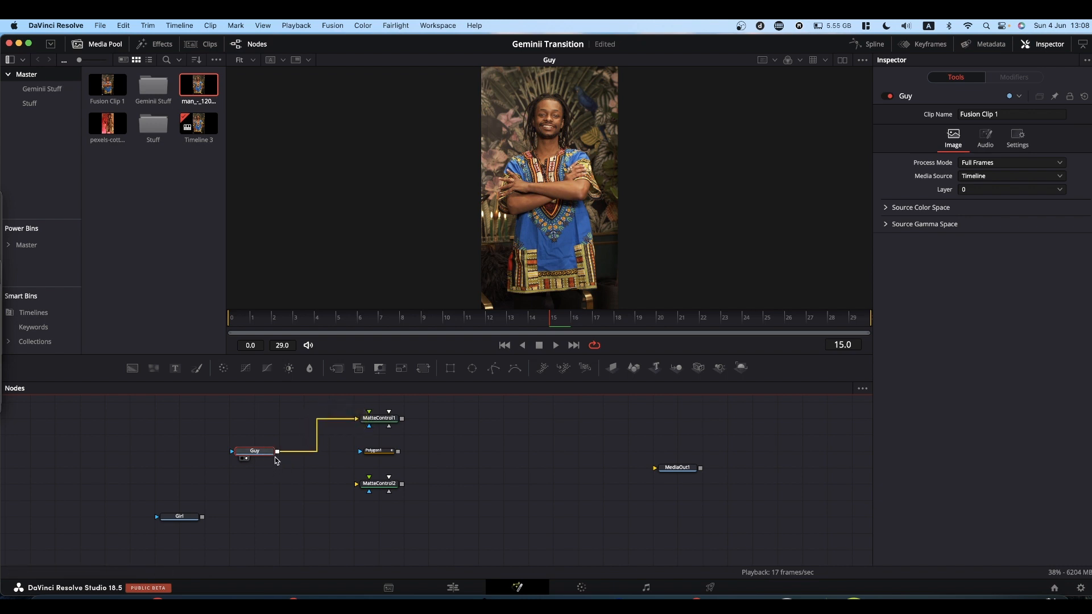
drag(277, 451, 436, 459)
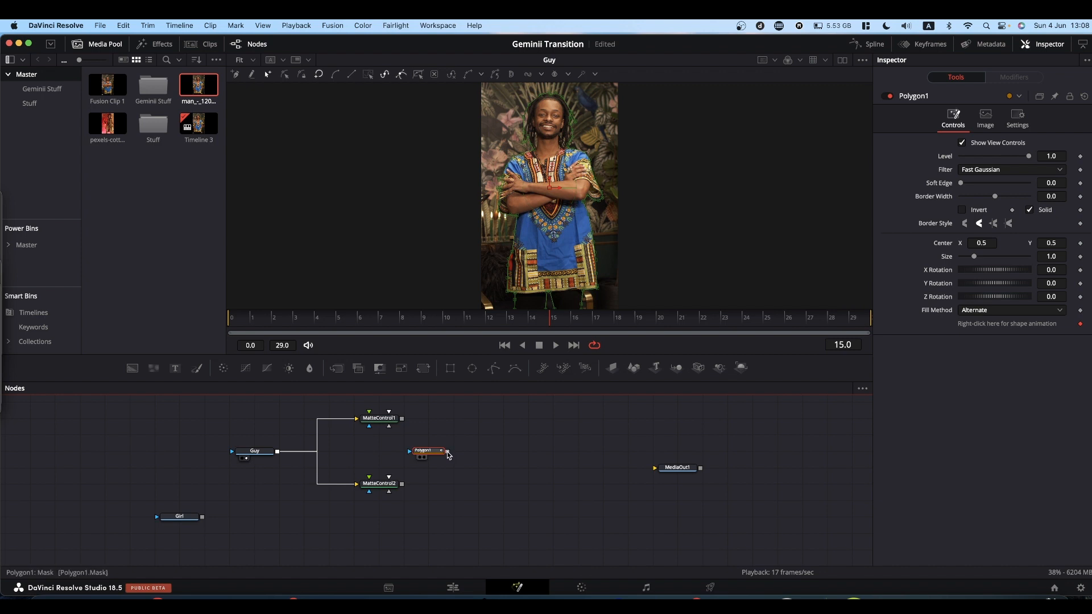
Connect Polygon1 to the Garbage Matte inputs of MatteControl1 and MatteControl2, and show MatteControl1 in the viewer.
drag(448, 452, 378, 419)
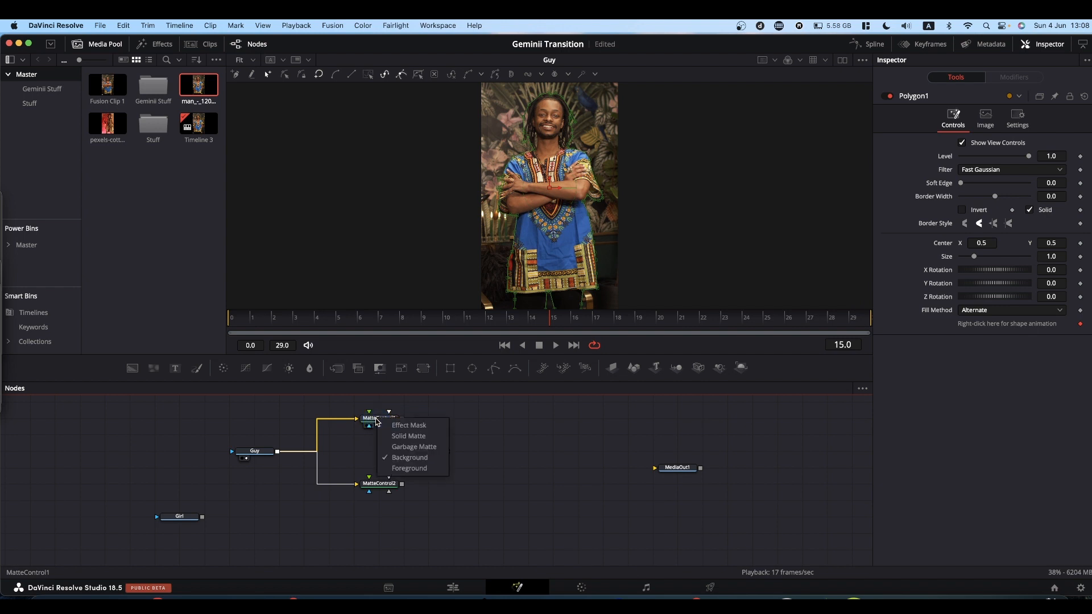
click(413, 447)
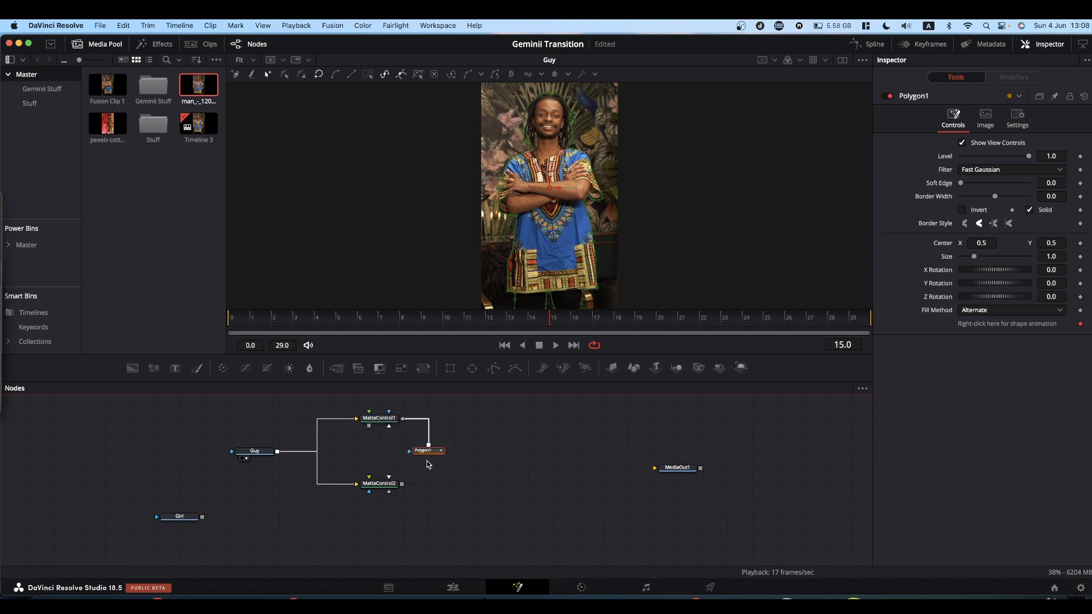
drag(429, 447, 378, 487)
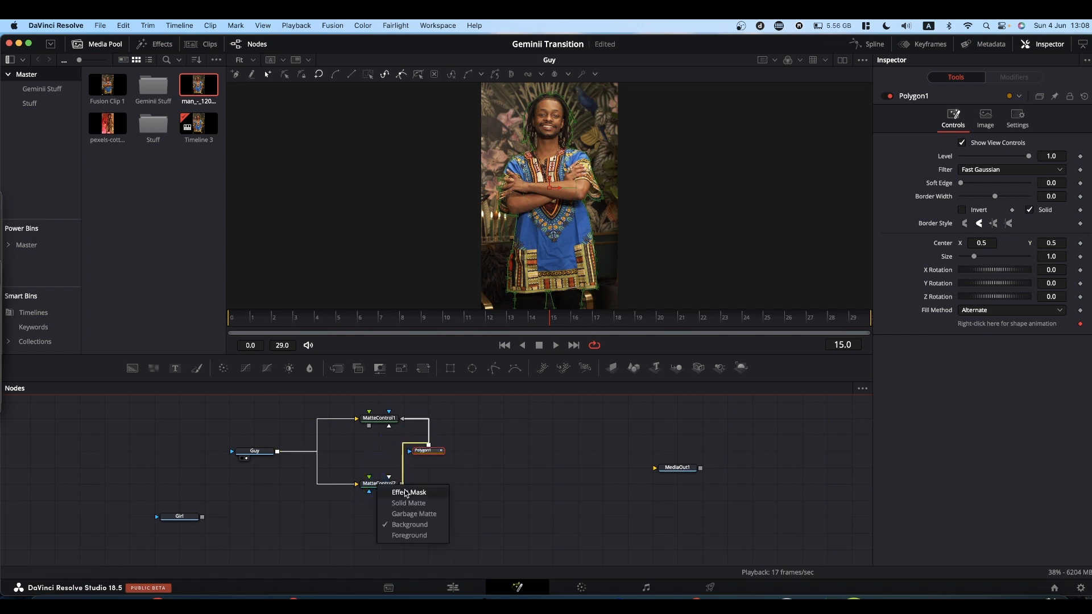
click(430, 515)
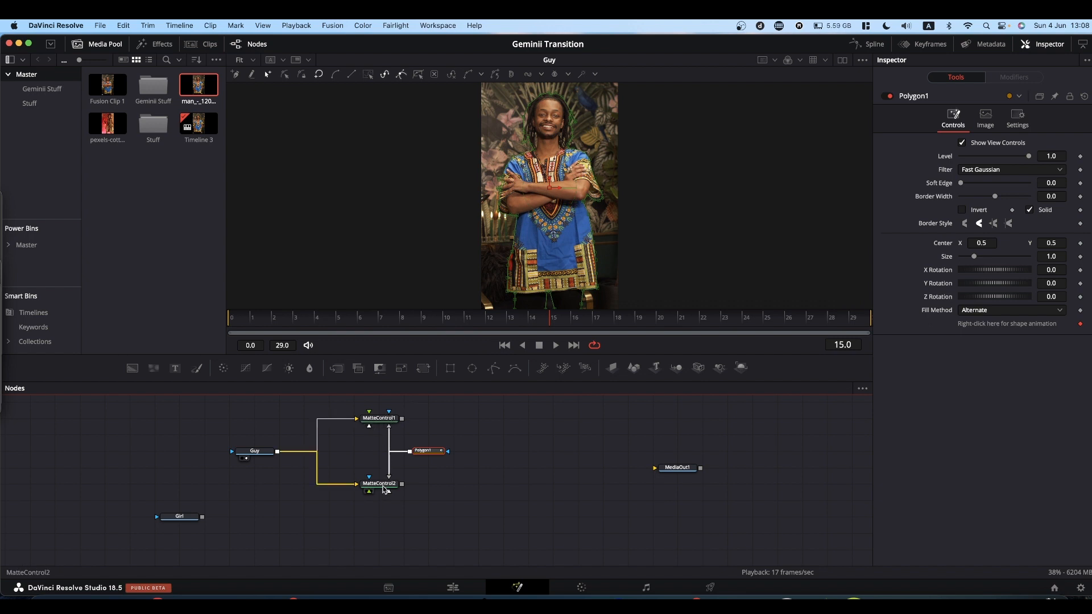
click(385, 420)
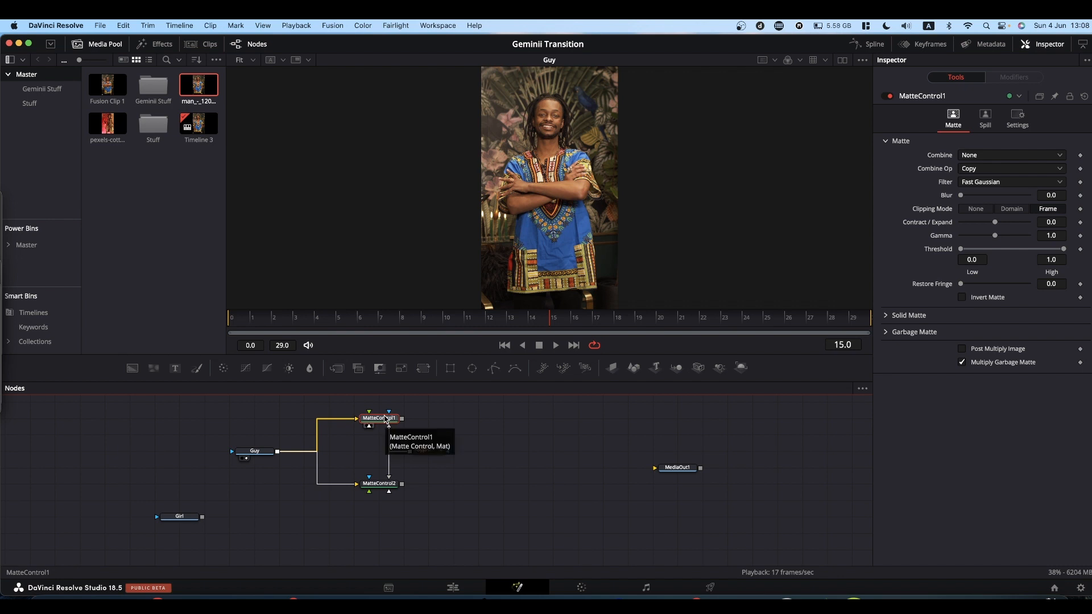
key(2)
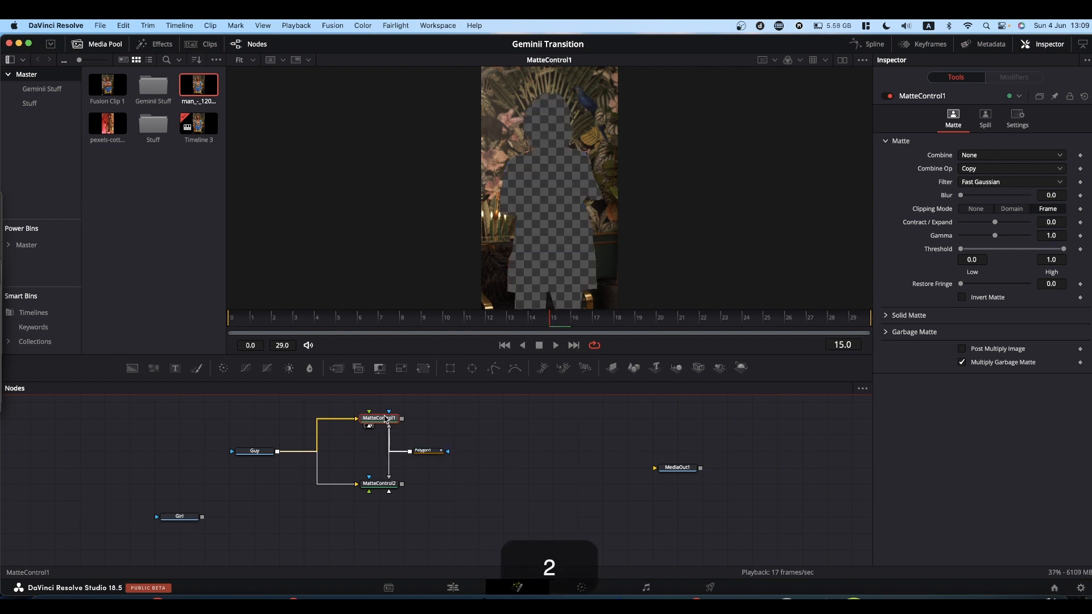
Compare the outputs of MatteControl1 and MatteControl2 by showing each one in the viewer.
key(1)
key(2)
key(2)
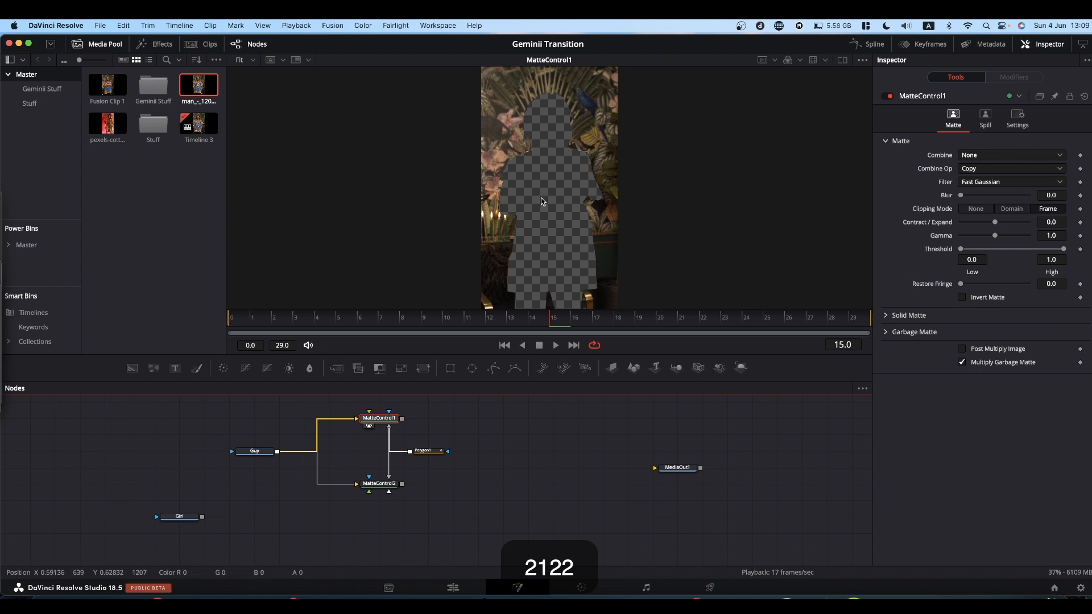
key(2)
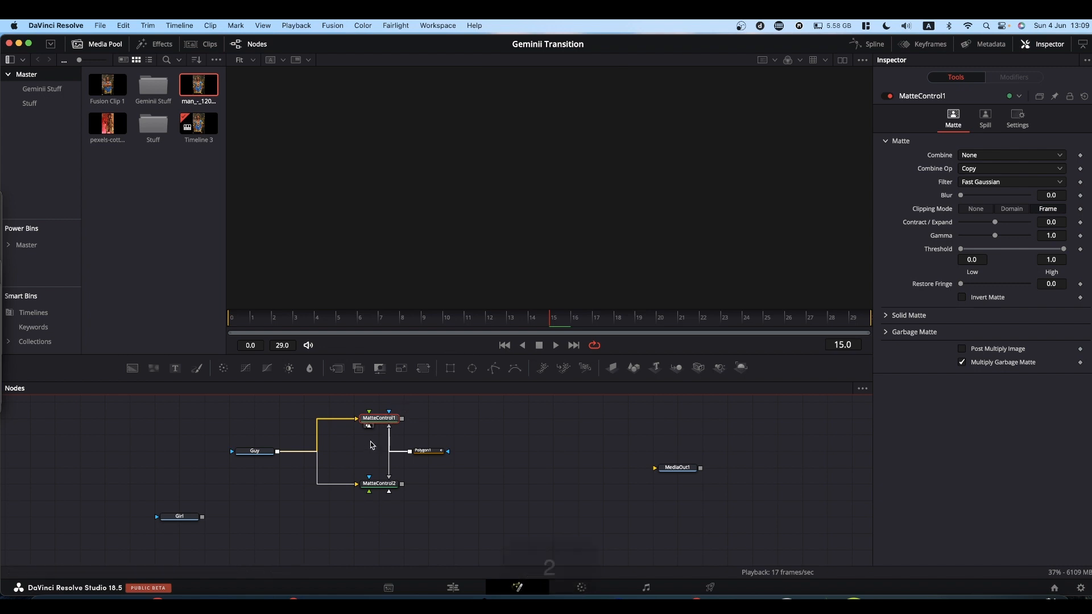
key(1)
click(379, 419)
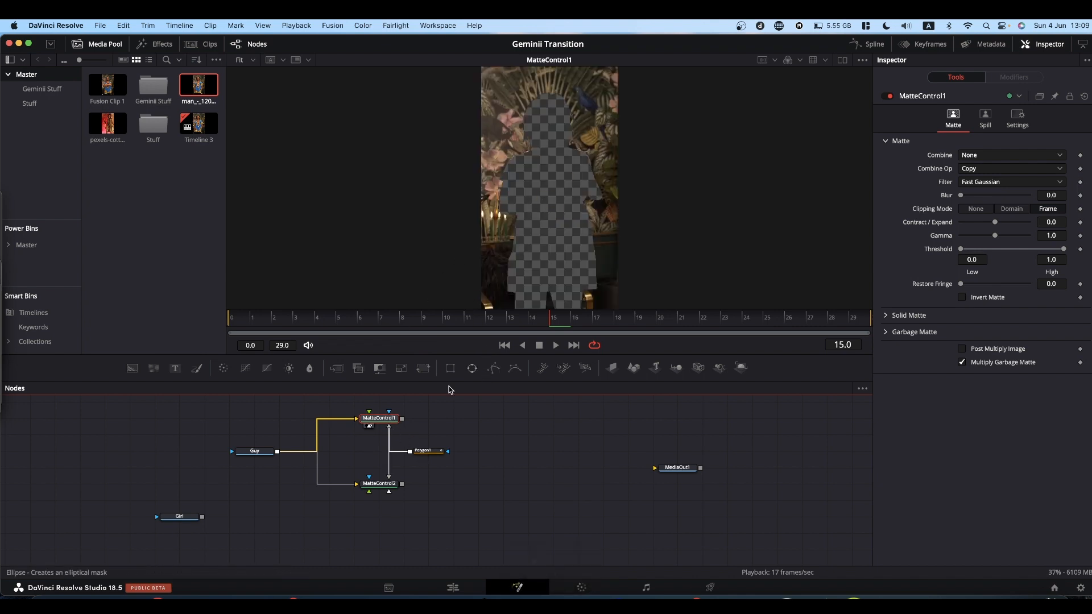
drag(380, 487, 551, 195)
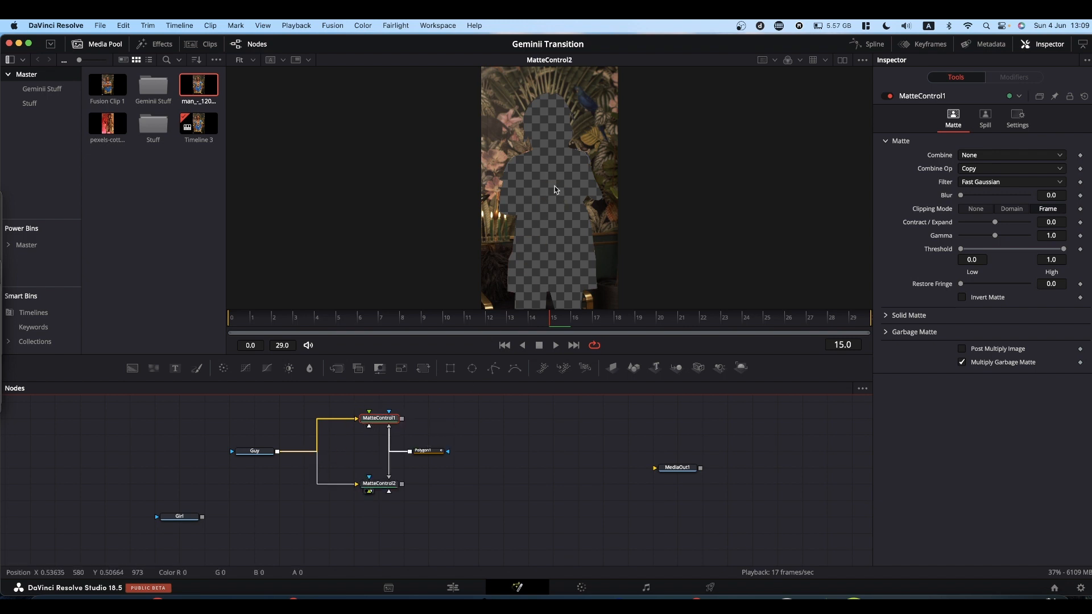
Invert the Garbage Matte of MatteControl1, and check the outputs of MatteControl1 and MatteControl2 in the viewer.
click(379, 423)
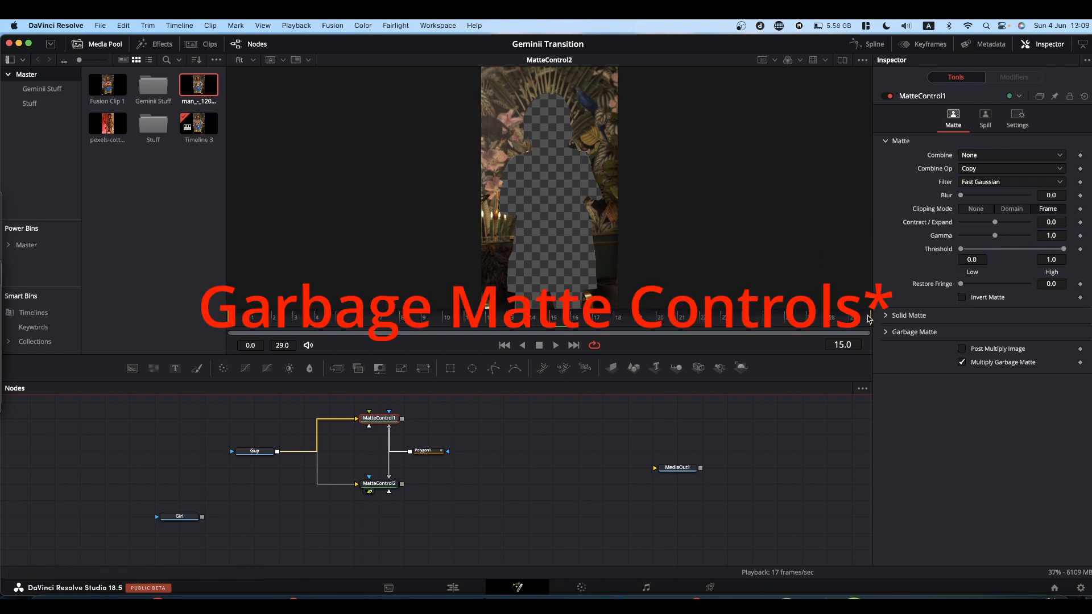
click(886, 334)
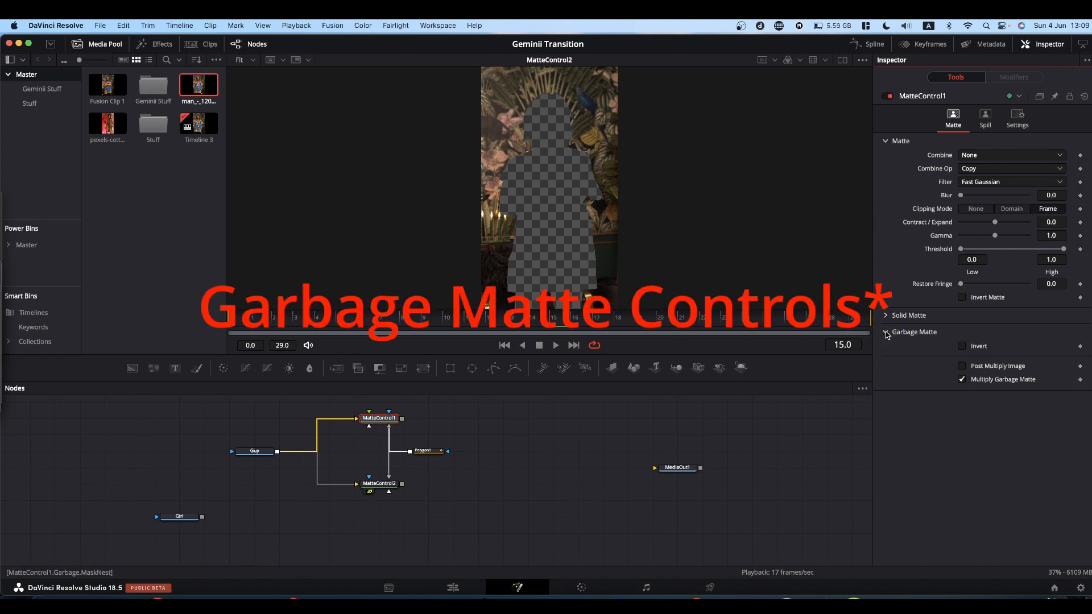
click(963, 346)
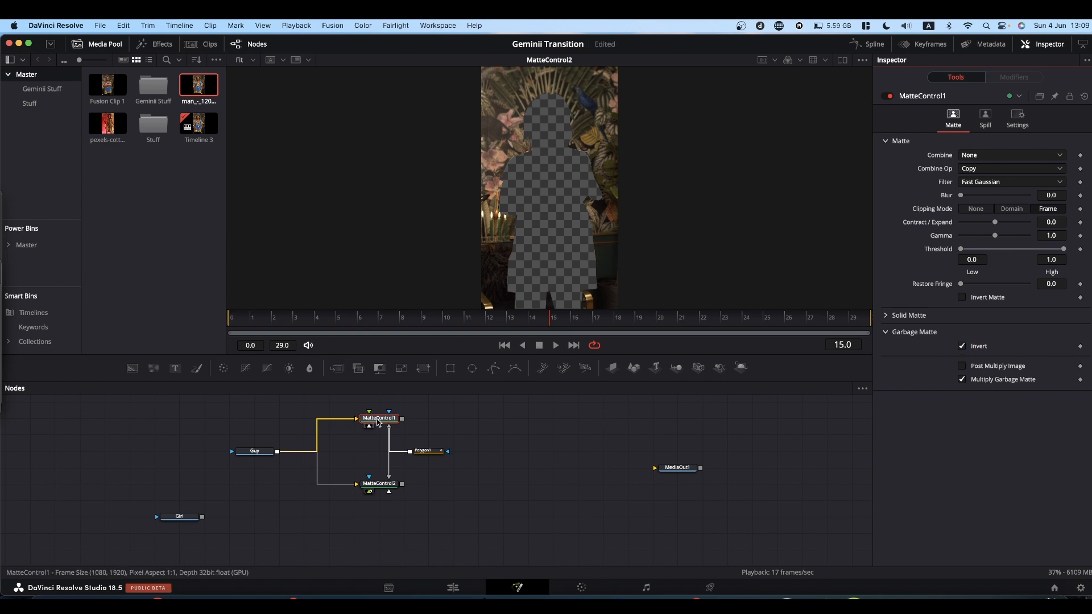
drag(381, 428, 510, 243)
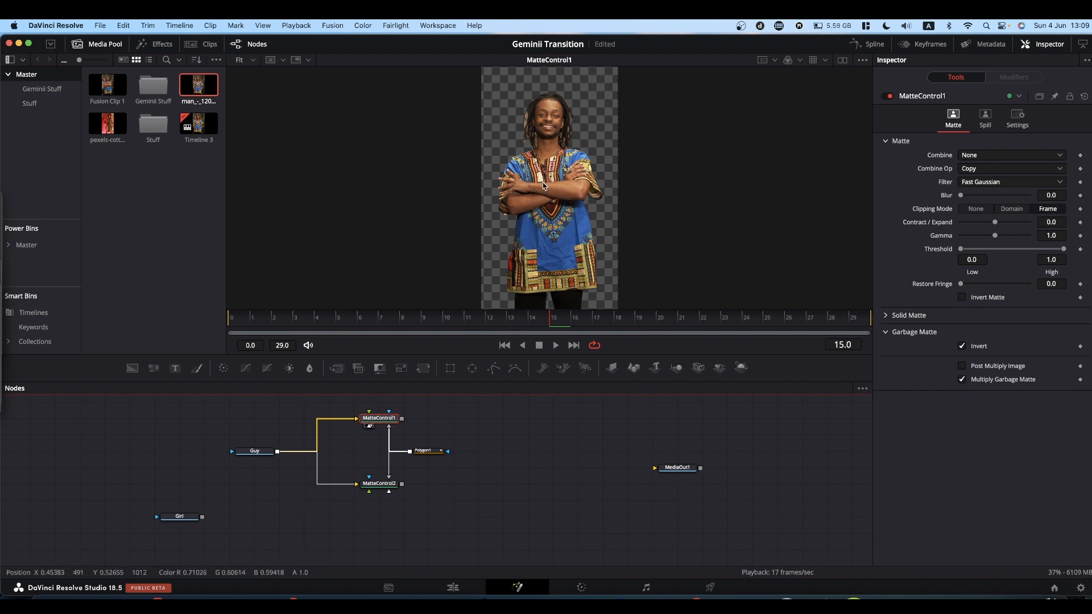
drag(382, 487, 568, 189)
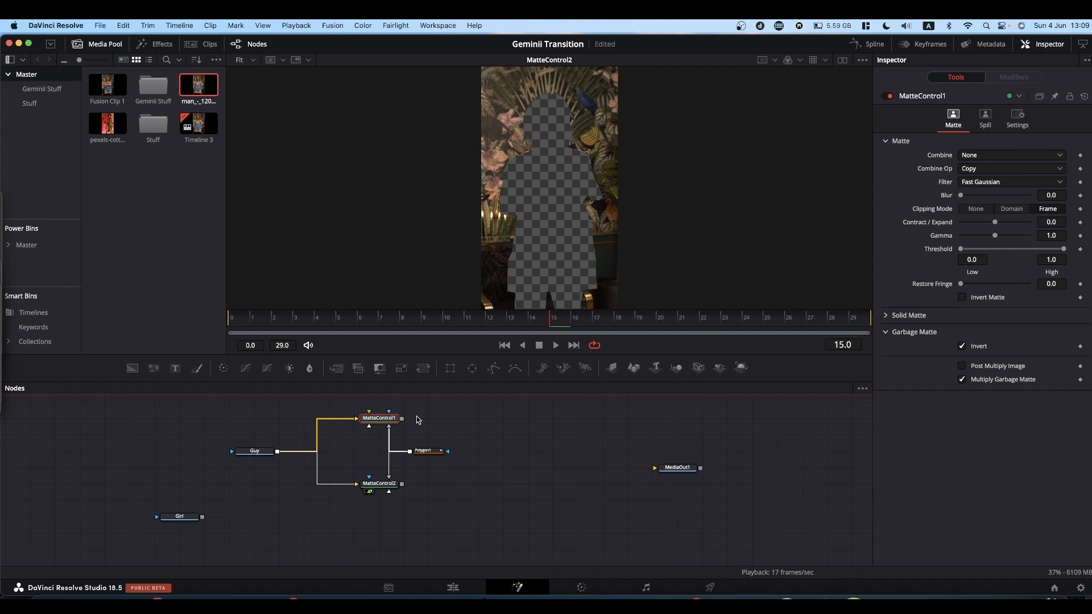
Rename the MatteControl1 node as GuyCut.
key(F2)
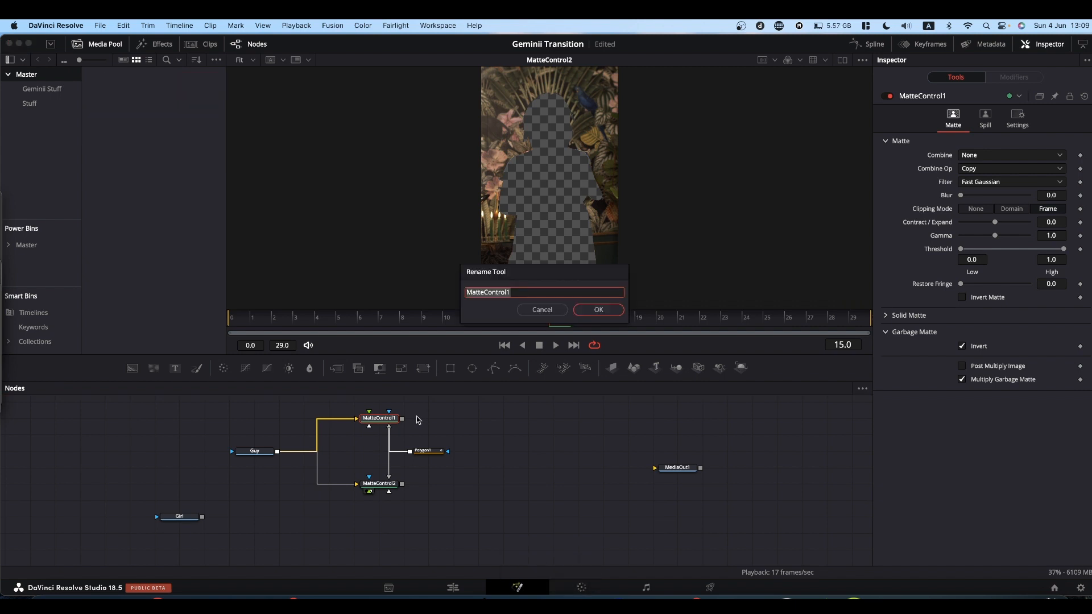
text(Cut)
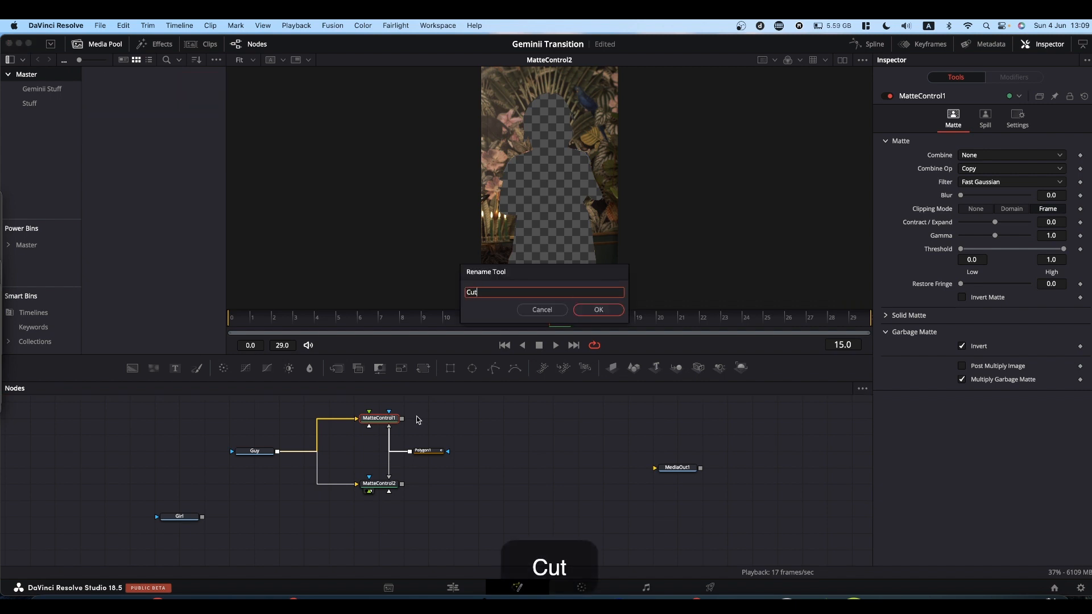
key(Left)
key(Left)
key(Left)
text(Gut)
key(BackSpace)
text(y)
key(Return)
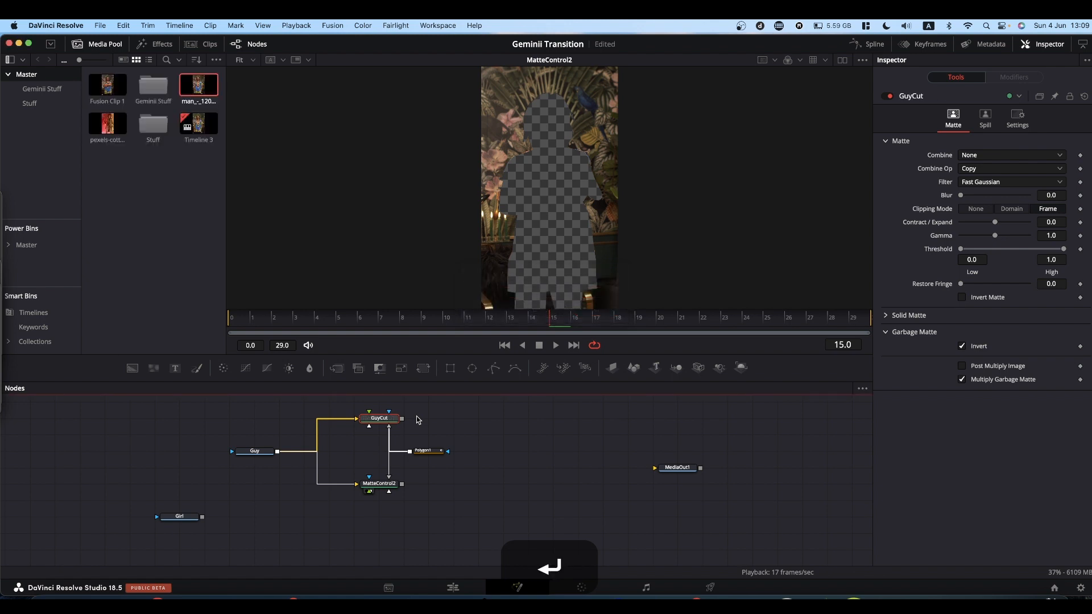
Rename the MatteControl2 node as GuyBG.
click(379, 485)
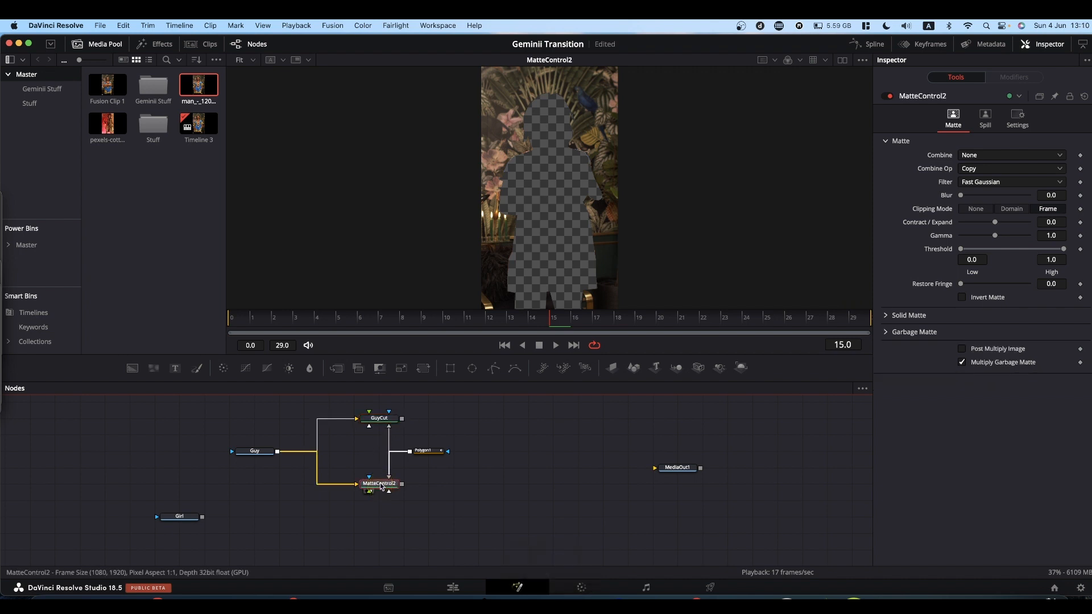
key(F2)
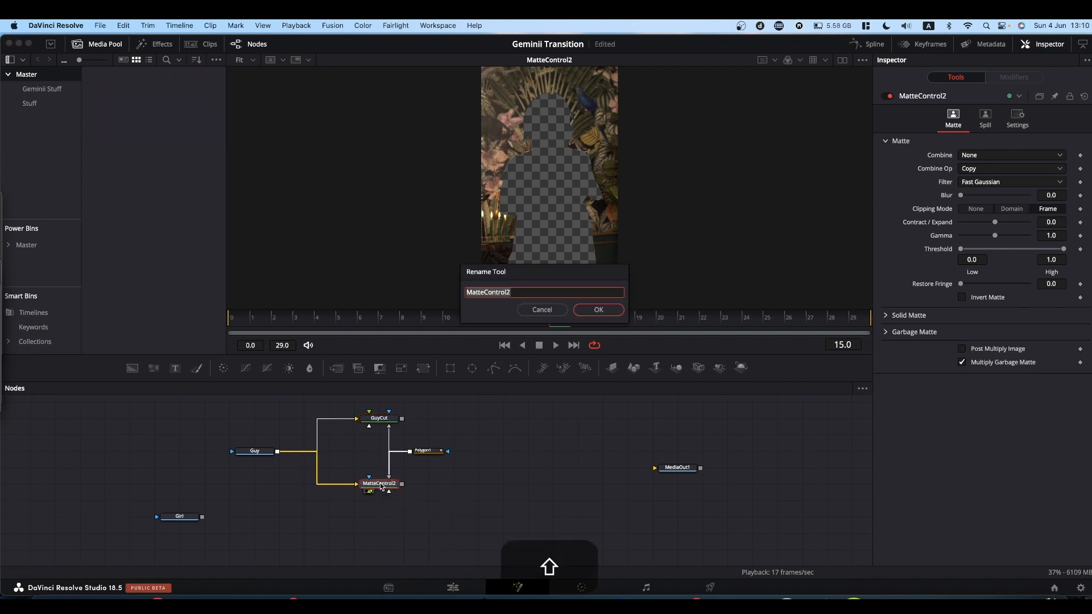
text(GuyBG)
key(Return)
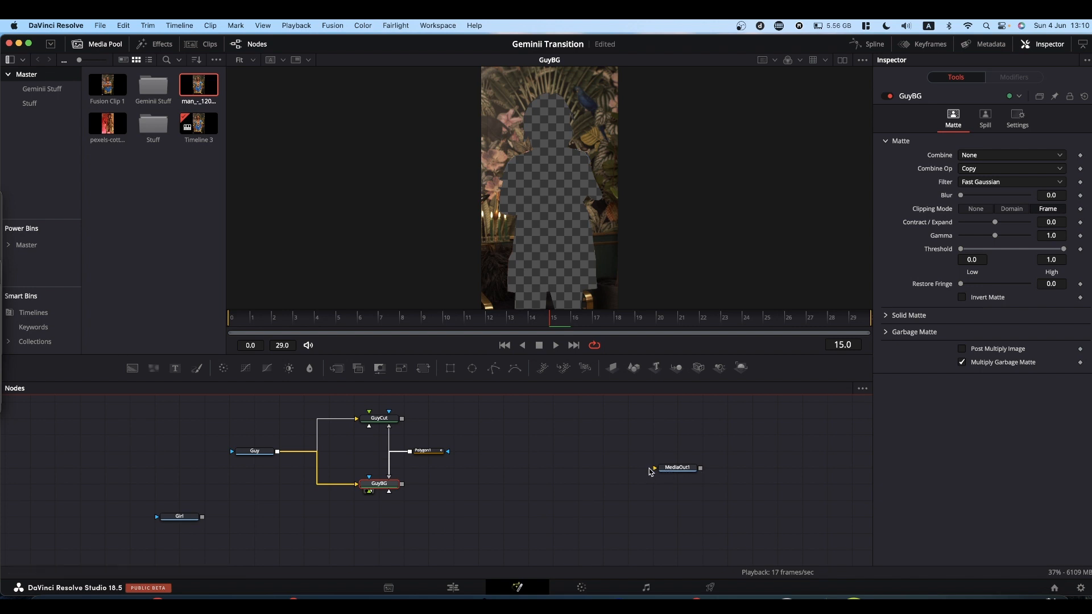
Move MediaOut1 farther from the other nodes and add two Image Plane 3D nodes, one in line with GuyCut and one with GuyBG.
drag(693, 468, 810, 468)
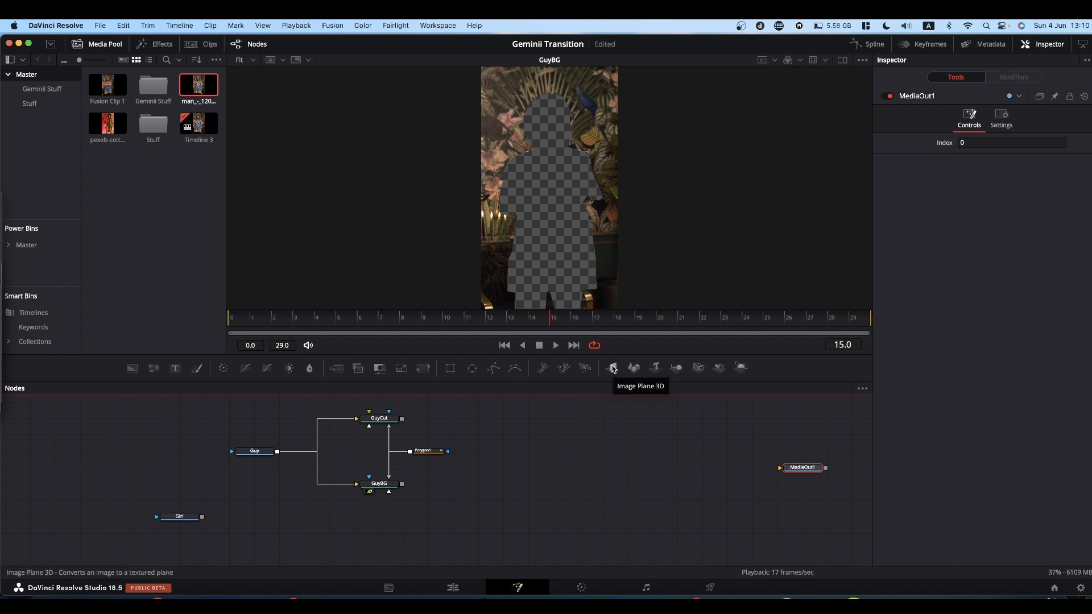
drag(613, 368, 524, 418)
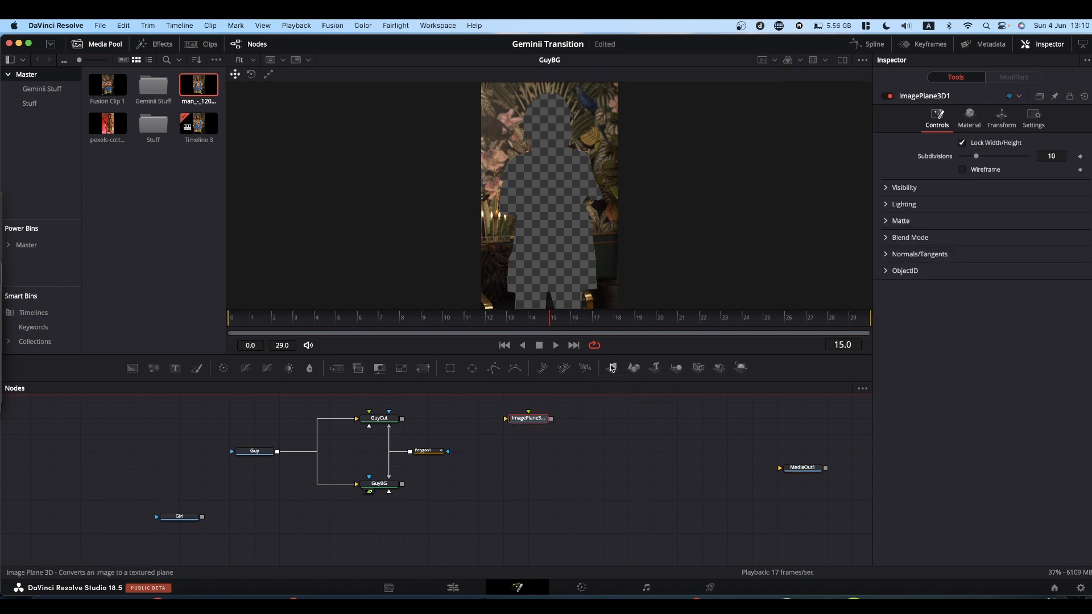
drag(612, 368, 528, 484)
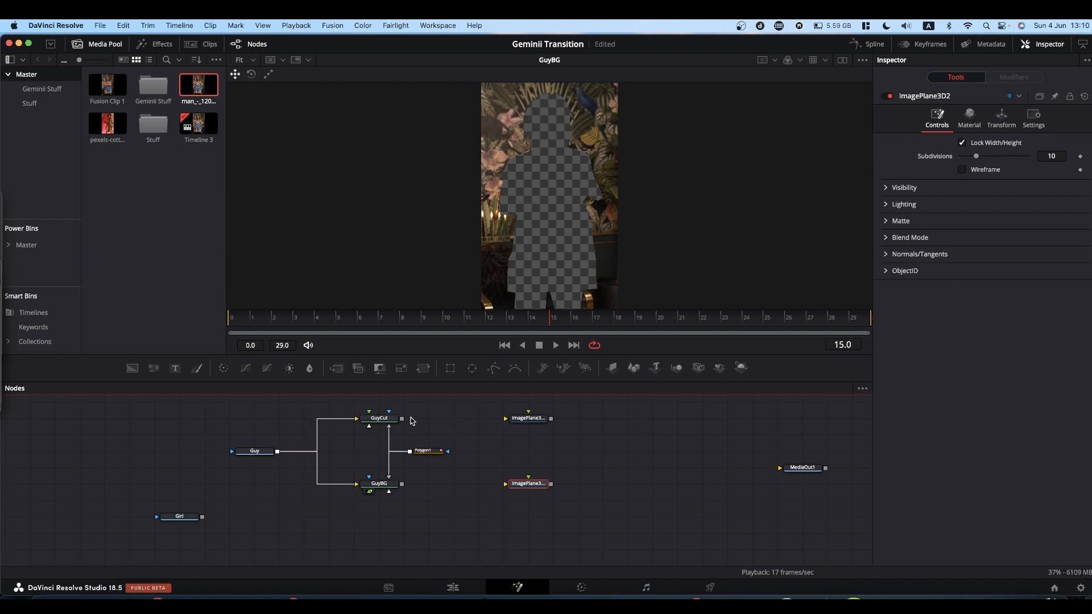
Connect GuyCut and GuyBG to their own image planes, and combine both planes in a Merge 3D node shown in the viewer.
drag(402, 419, 530, 421)
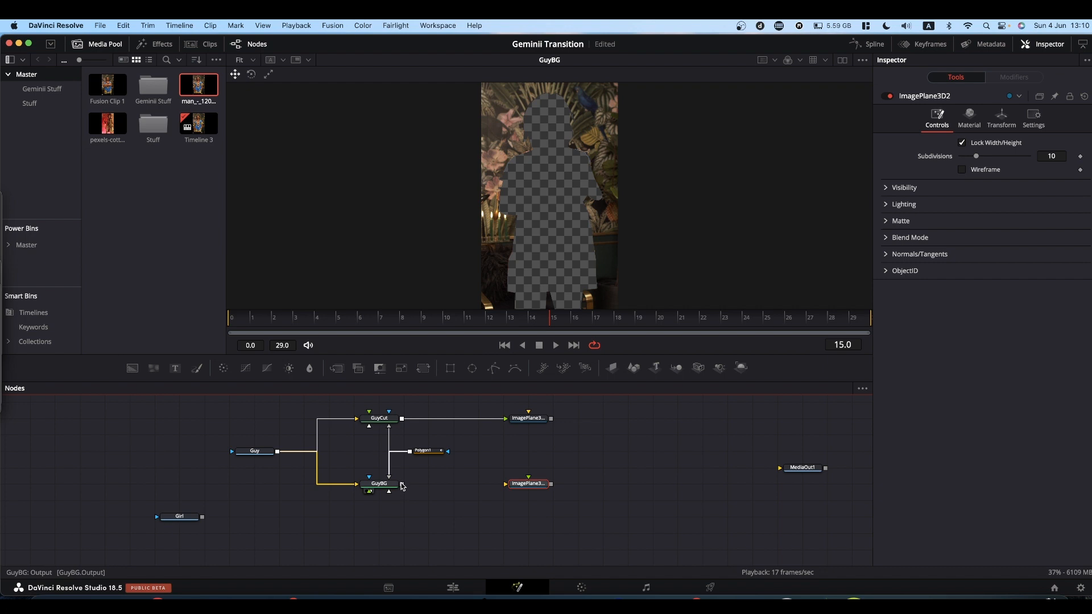
drag(402, 485, 520, 484)
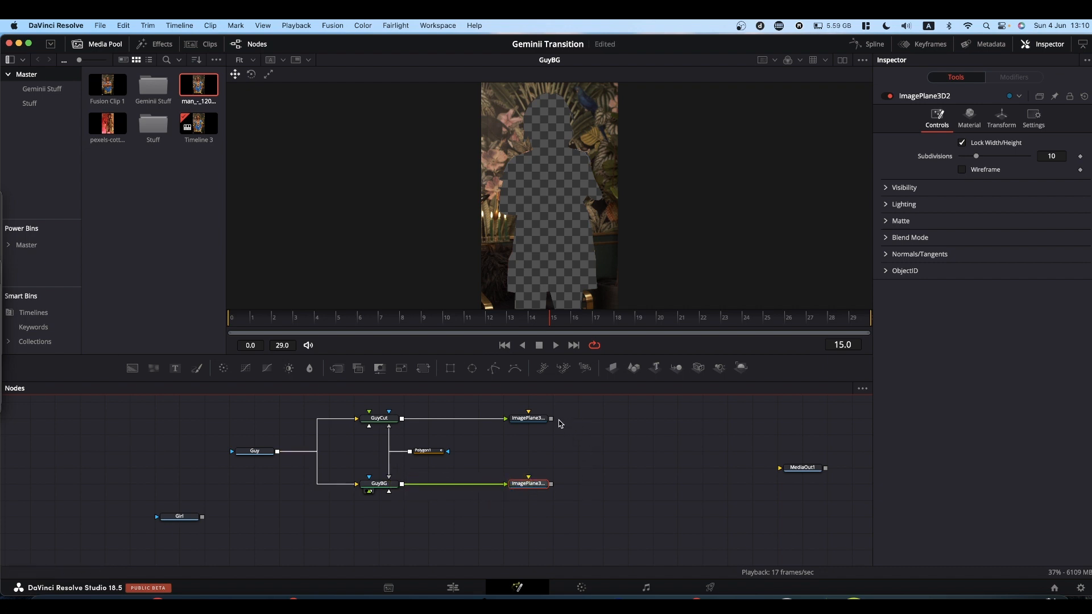
drag(550, 419, 510, 166)
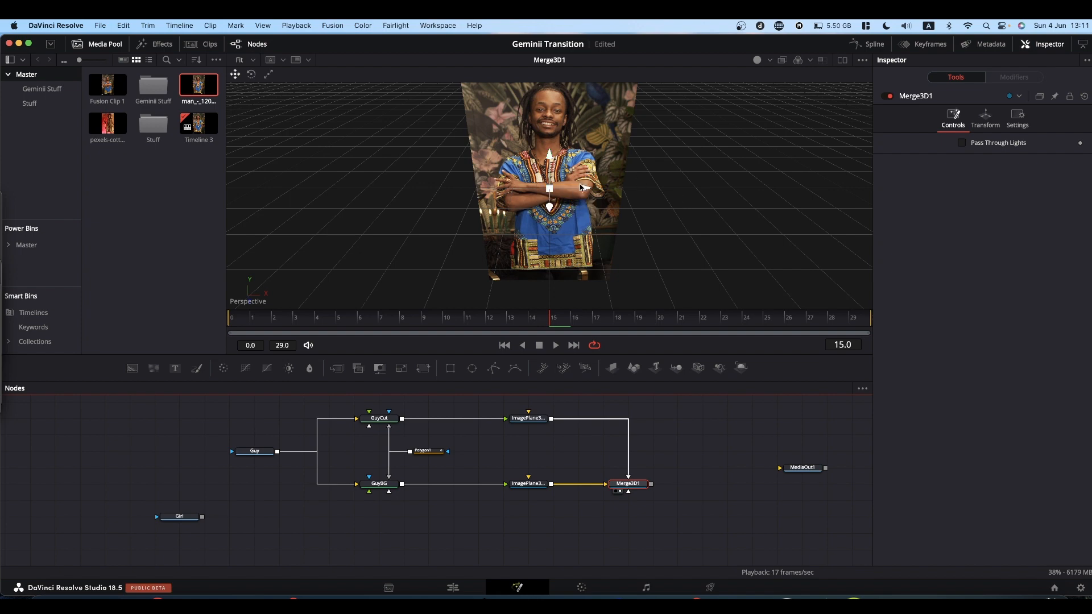
Examine the merged image planes in the 3D perspective view from different distances and angles.
scroll(675, 215, down, 3)
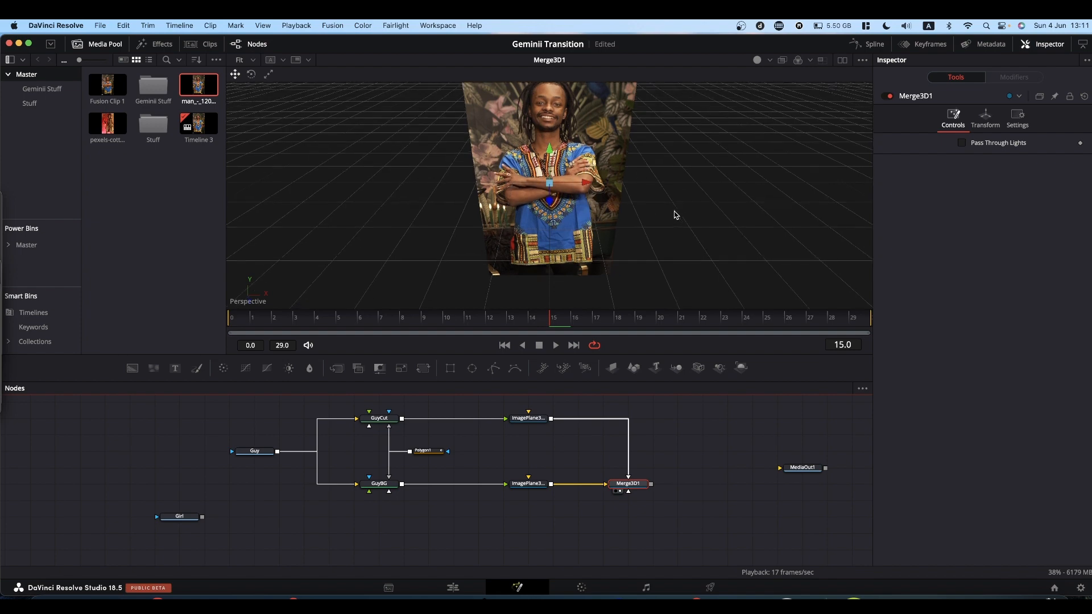
scroll(675, 215, up, 5)
scroll(675, 211, up, 3)
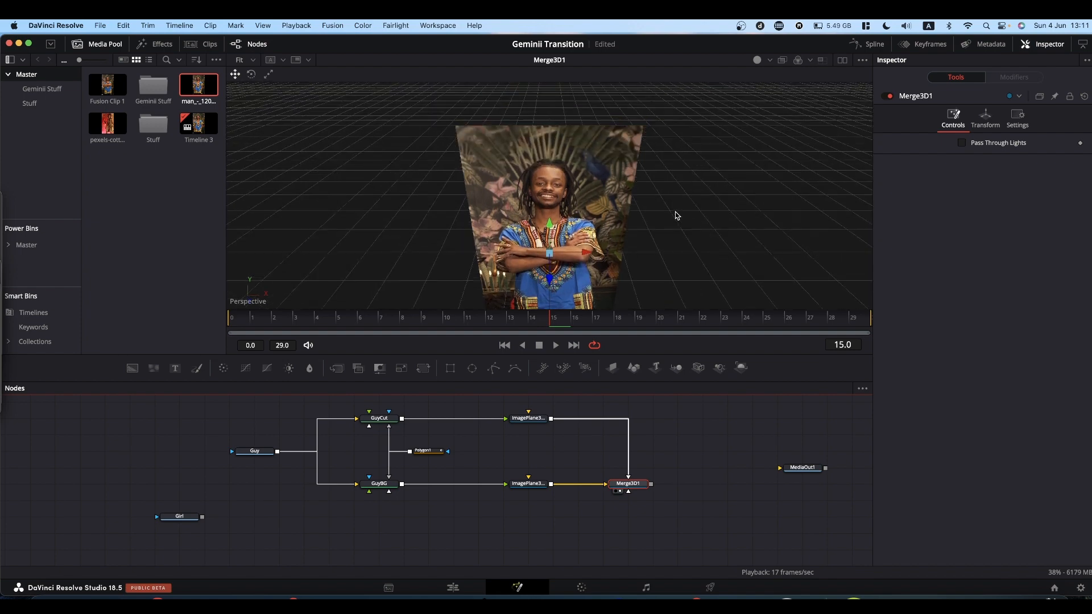
scroll(675, 211, down, 5)
scroll(675, 211, up, 3)
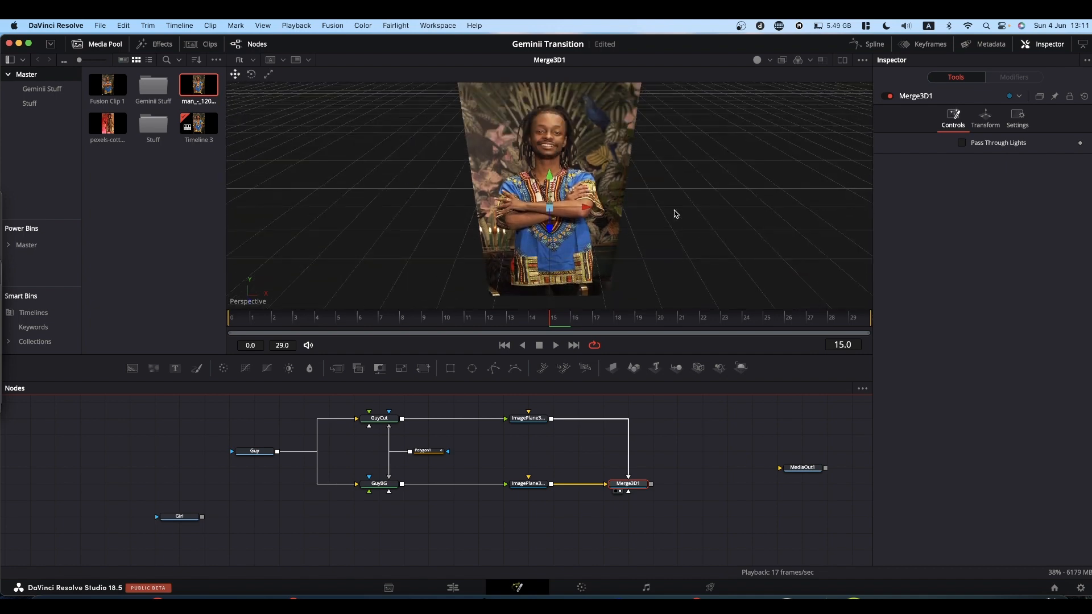
key(super)
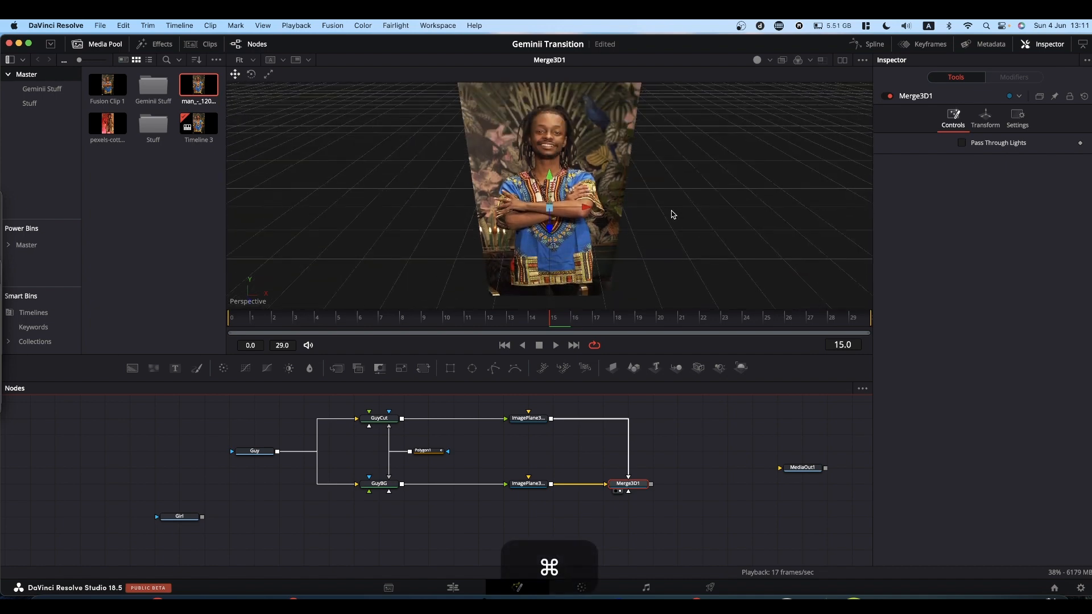
scroll(673, 214, down, 3)
scroll(672, 214, up, 8)
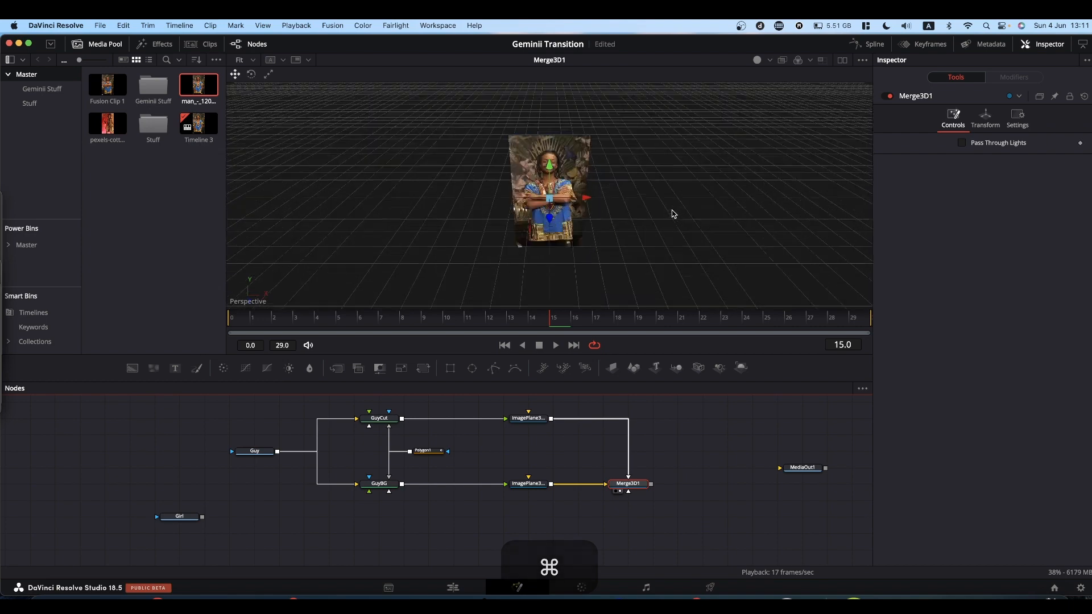
scroll(673, 214, down, 5)
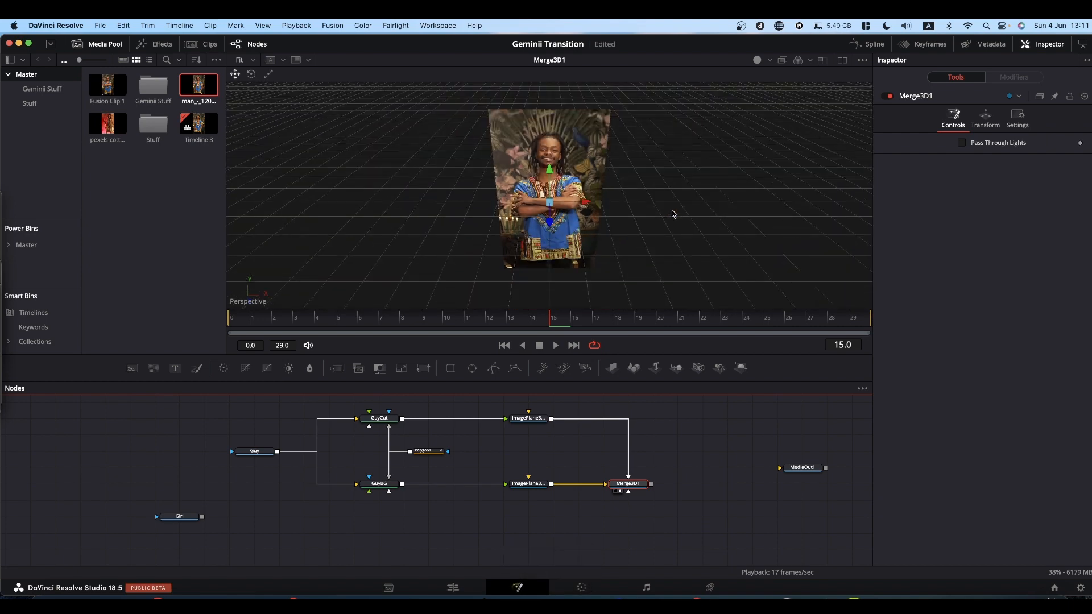
key(alt)
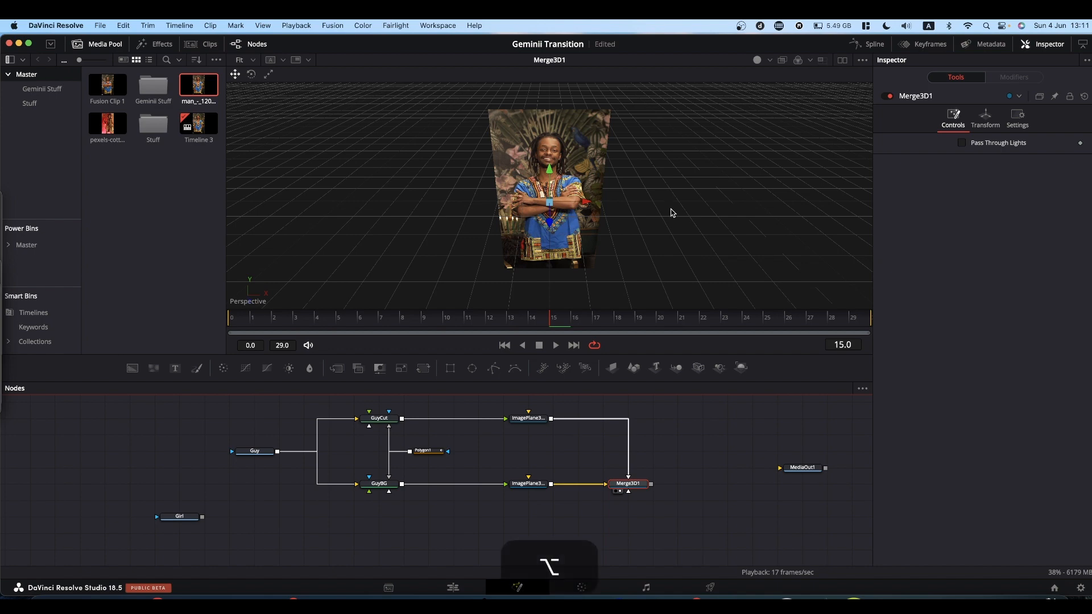
drag(671, 209, 634, 191)
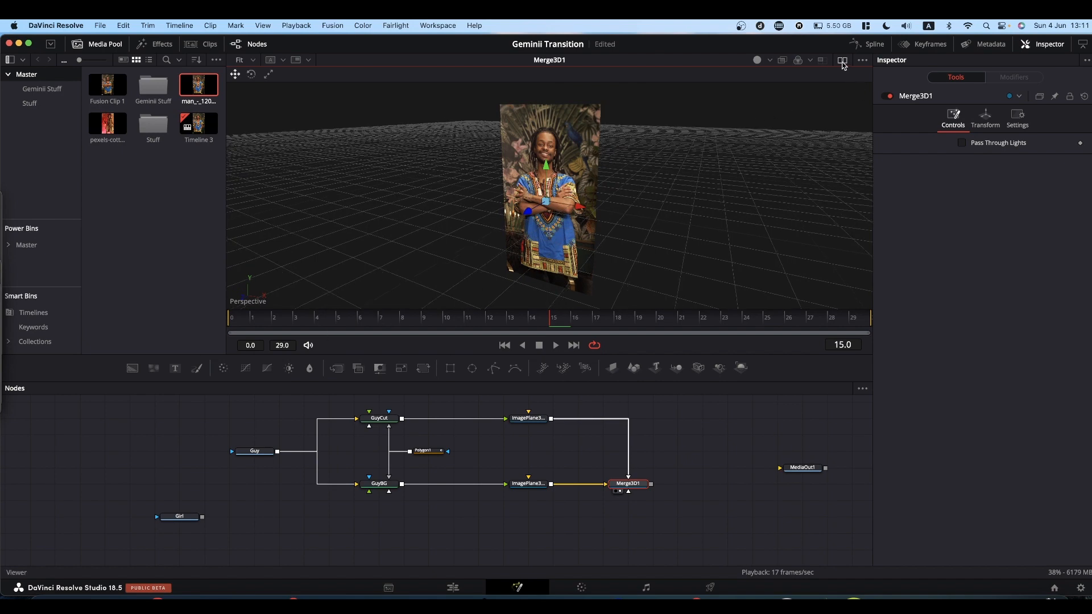
Switch to a dual-viewer layout and show Merge3D1 in the empty viewer.
click(842, 61)
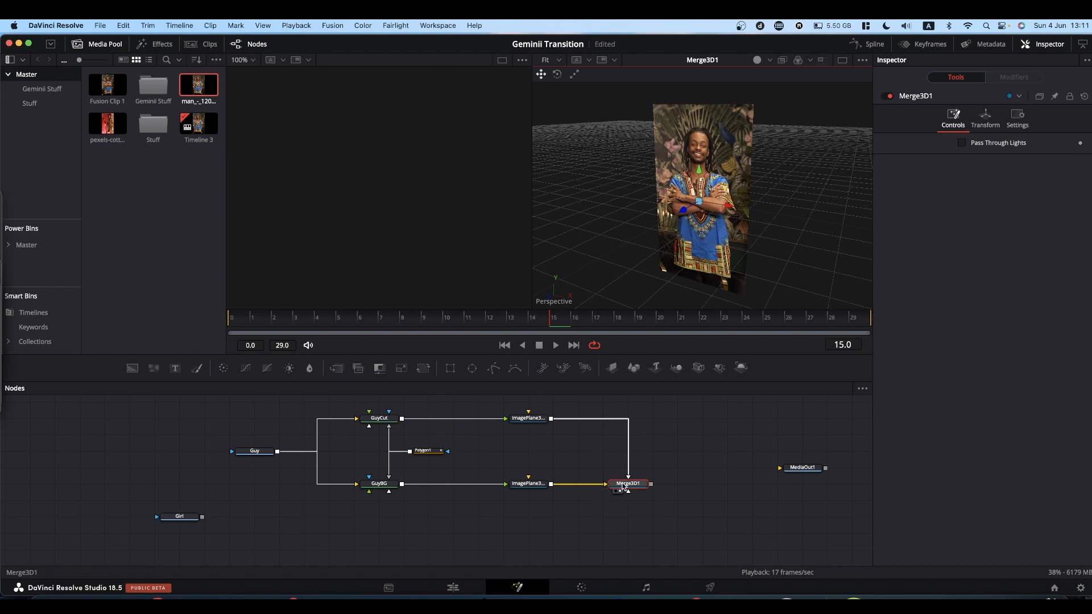
drag(622, 486, 325, 189)
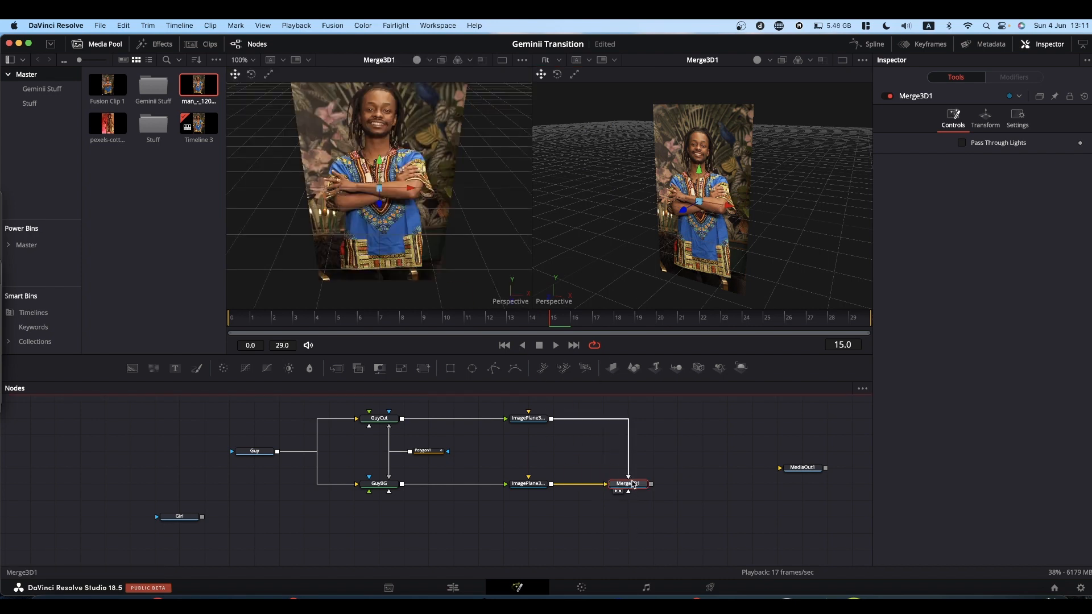
Add a Renderer 3D node after Merge3D1 and show its output in the second viewer.
click(629, 485)
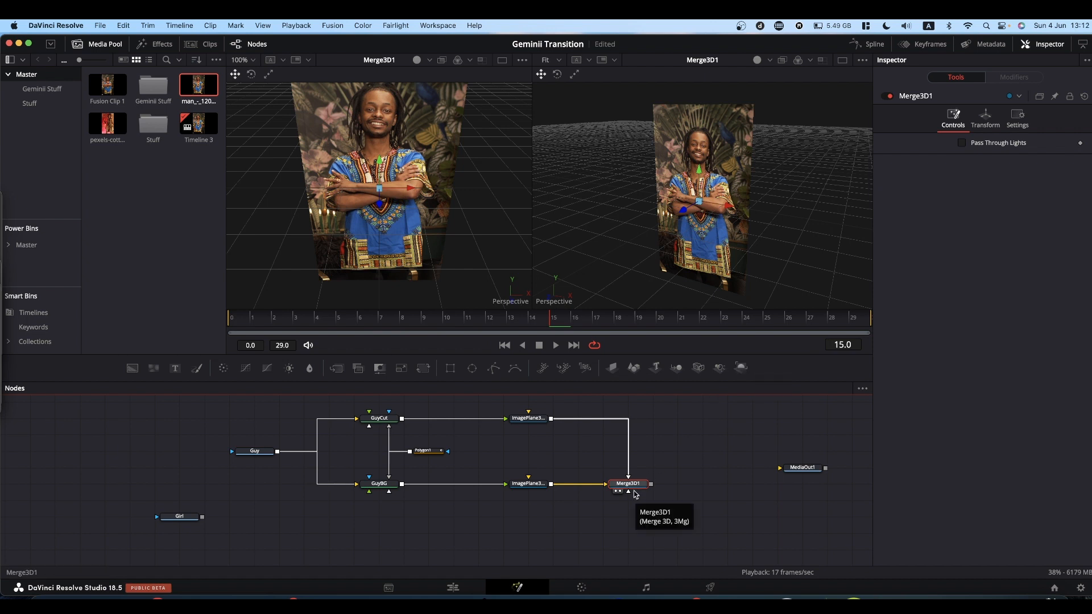
click(742, 368)
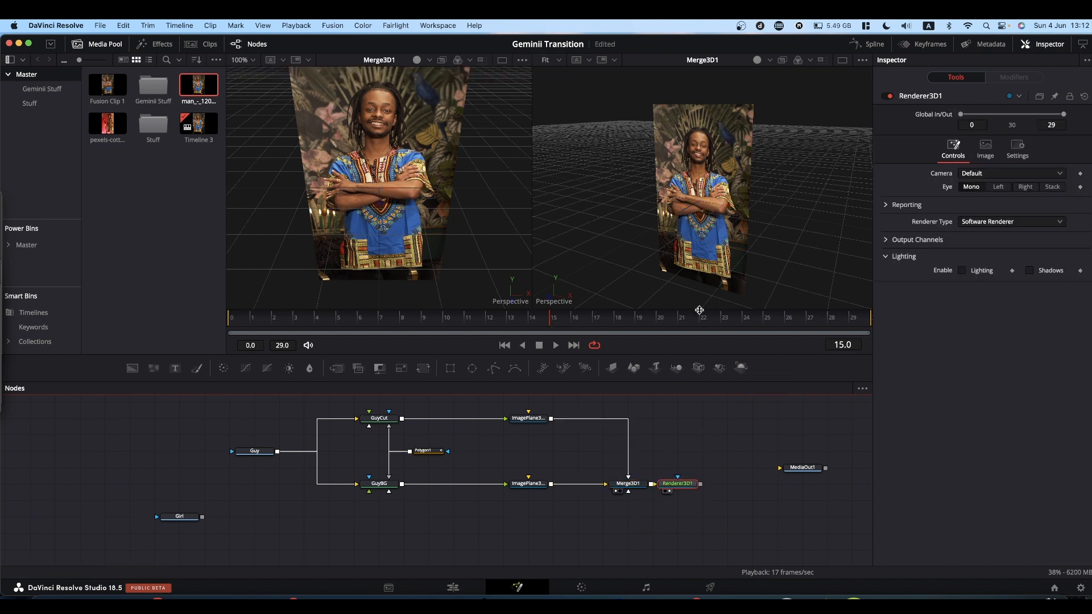
key(2)
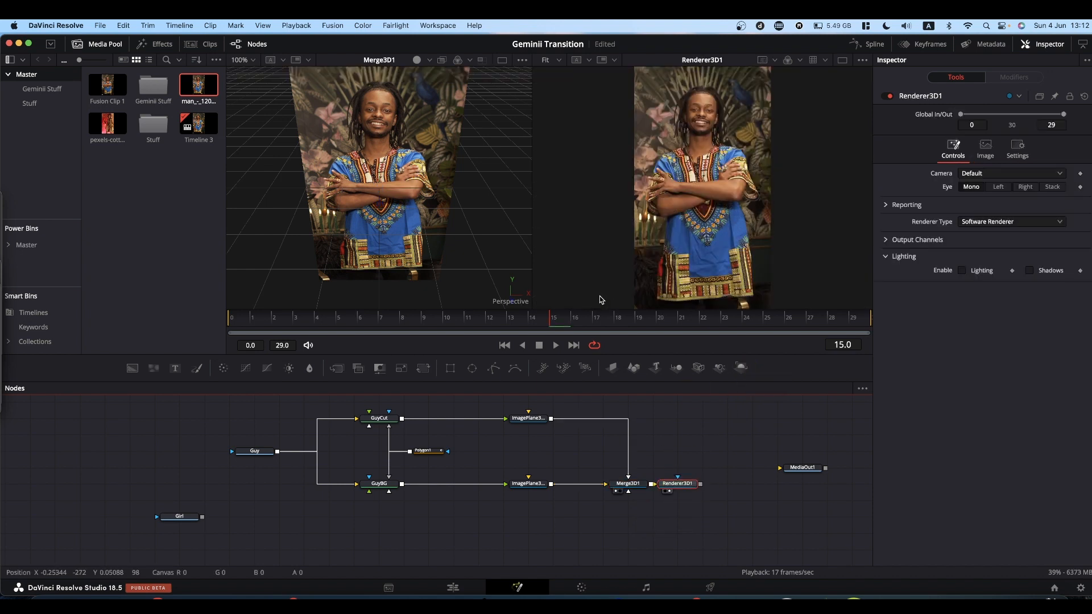
scroll(719, 225, down, 2)
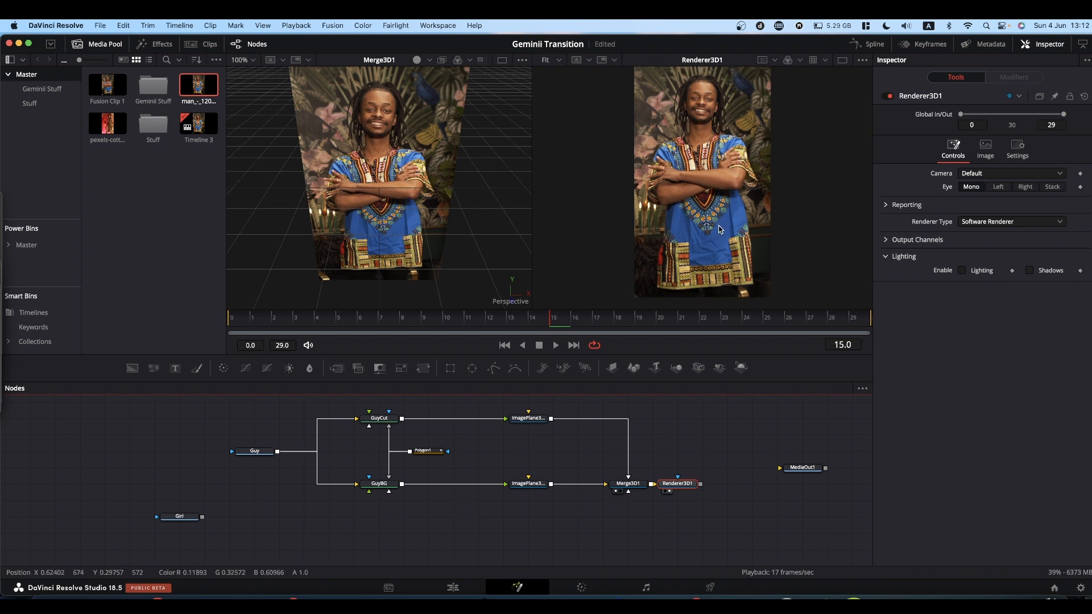
scroll(719, 227, up, 2)
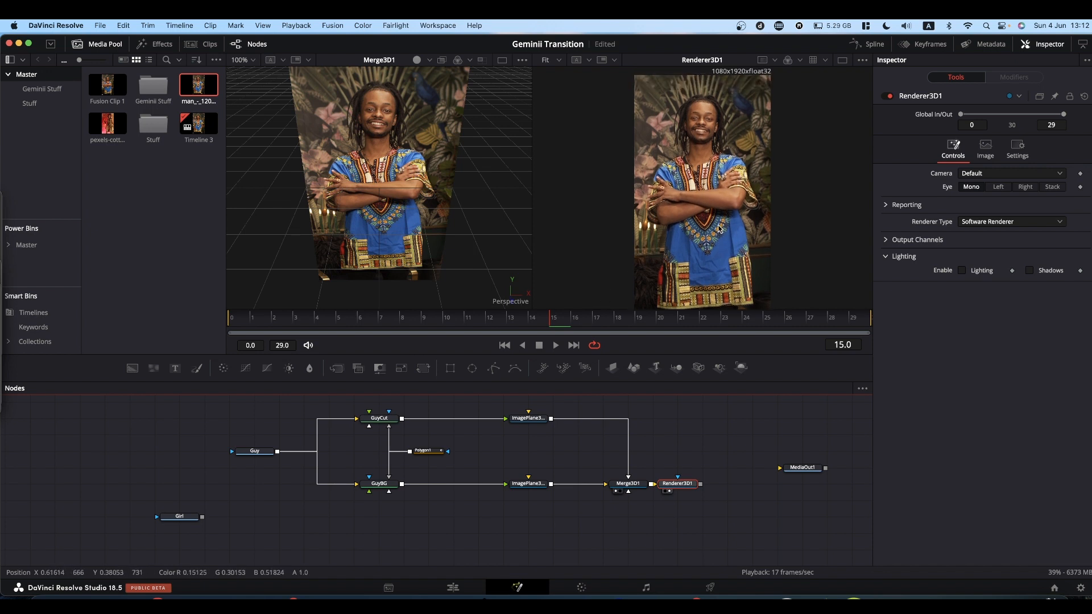
scroll(720, 228, down, 2)
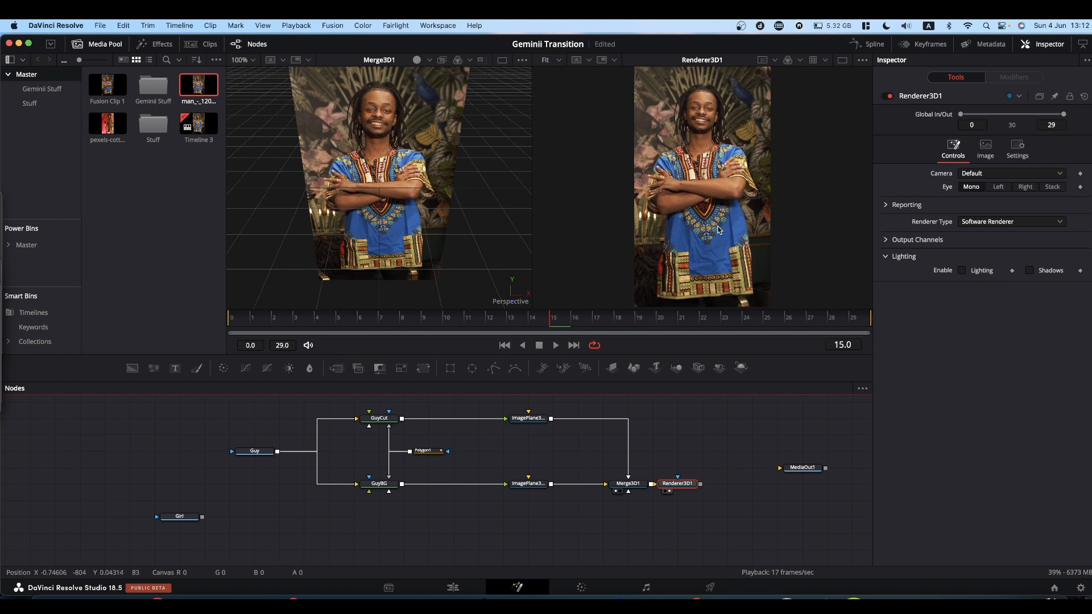
scroll(719, 230, up, 1)
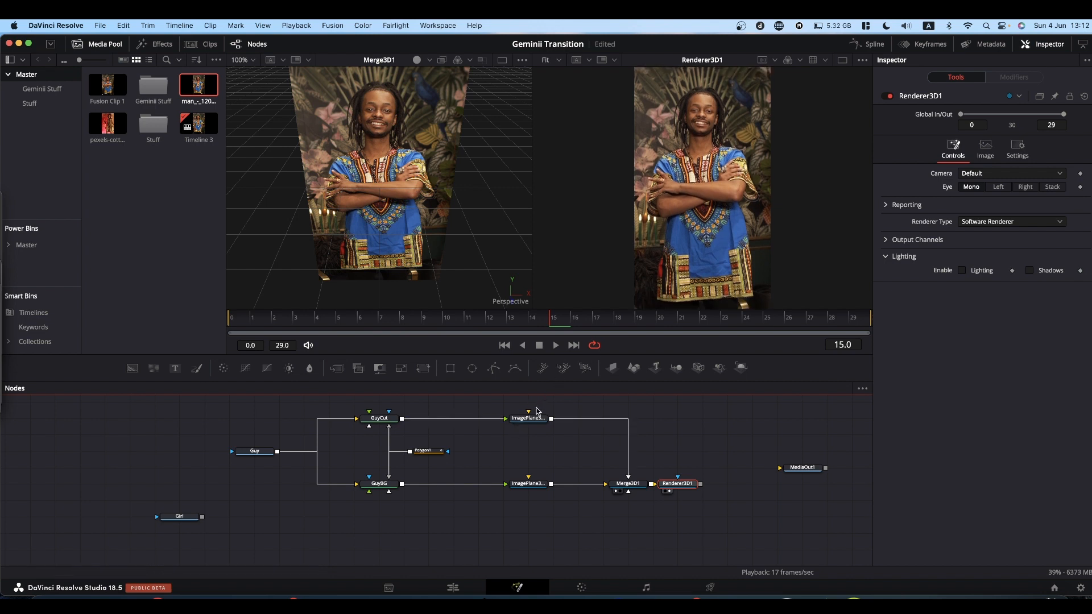
Bring up the transform settings of ImagePlane3D1, the image plane fed by GuyCut.
click(530, 418)
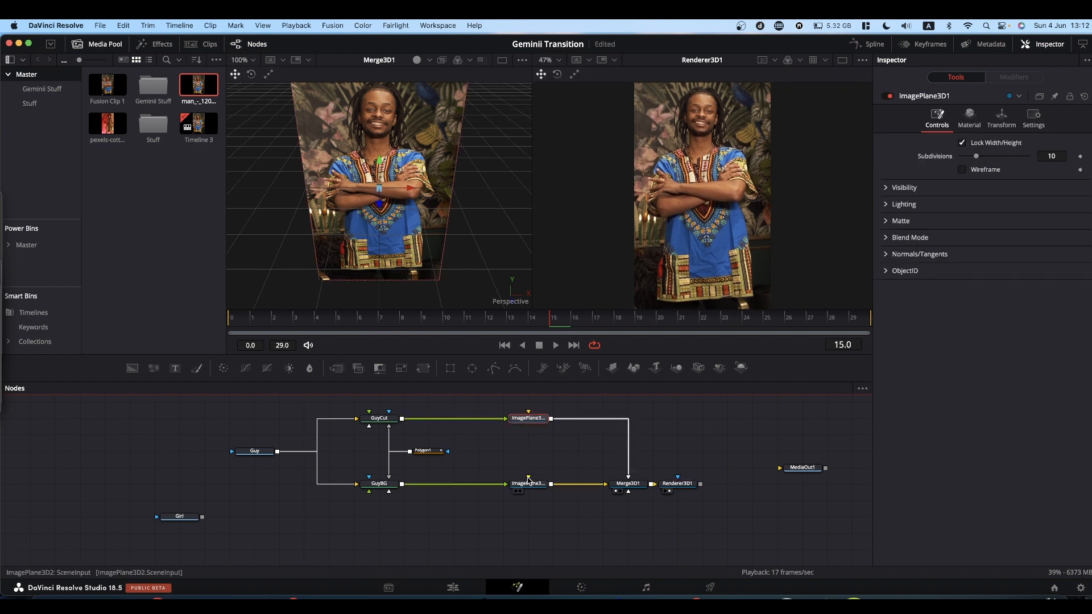
click(528, 484)
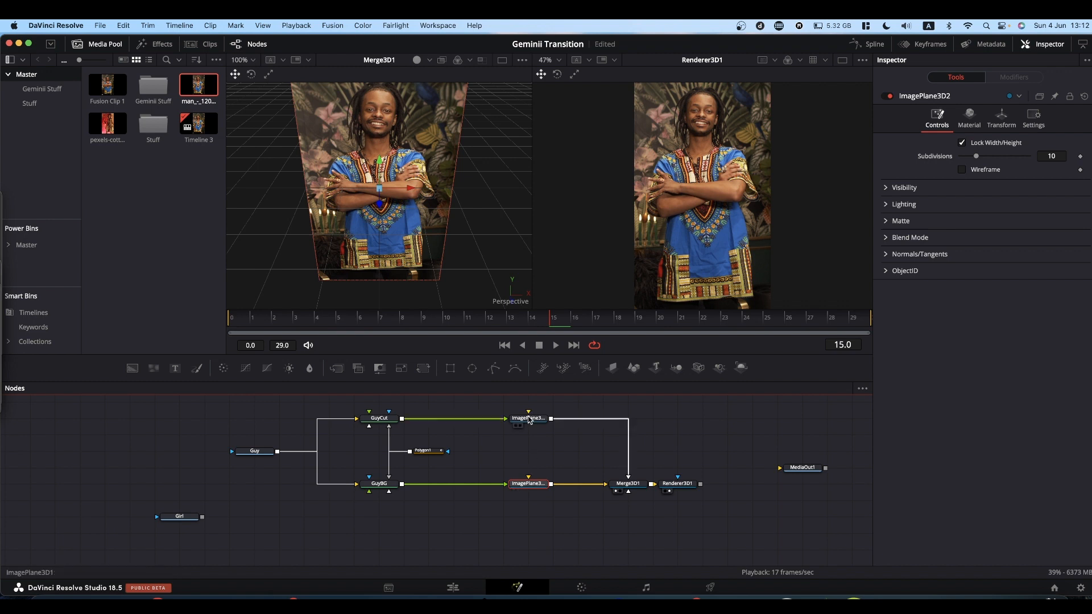
click(514, 422)
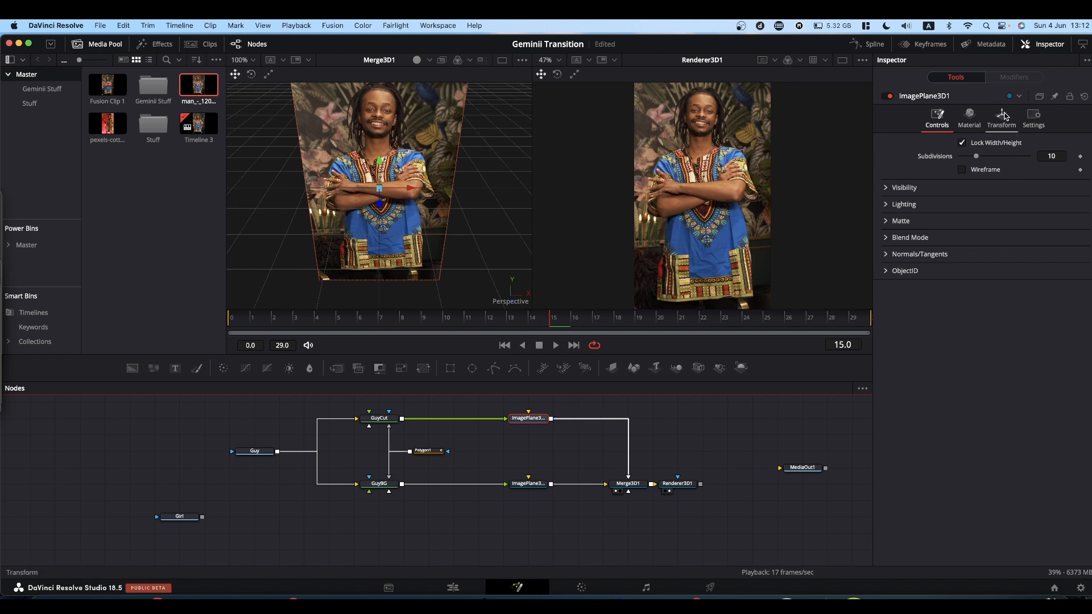
click(1002, 118)
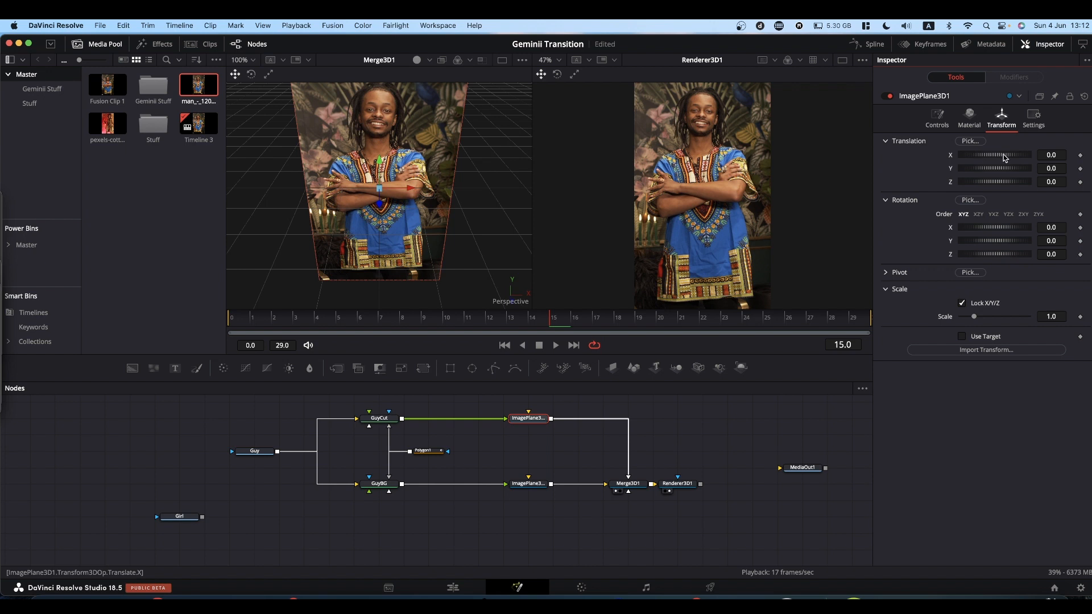
Try rotating ImagePlane3D1 on the X axis around its default pivot, and reset the rotation.
mouse_move(1004, 229)
mouse_down()
mouse_move(981, 227)
mouse_move(1022, 228)
mouse_move(996, 228)
mouse_up()
double_click(993, 230)
mouse_move(1006, 228)
mouse_down()
mouse_move(998, 223)
mouse_move(1008, 228)
mouse_up()
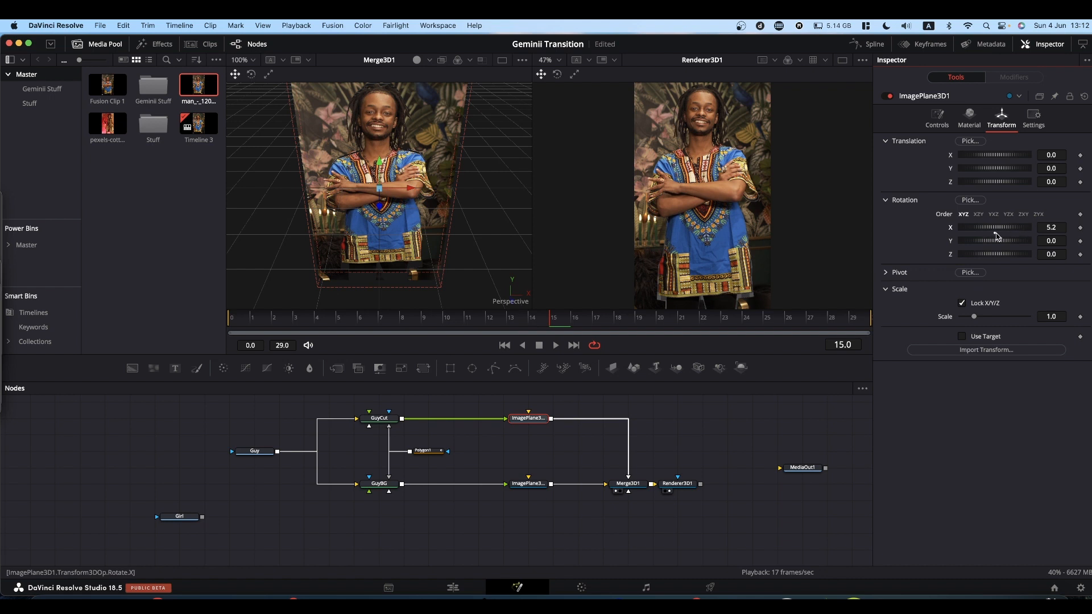
double_click(994, 230)
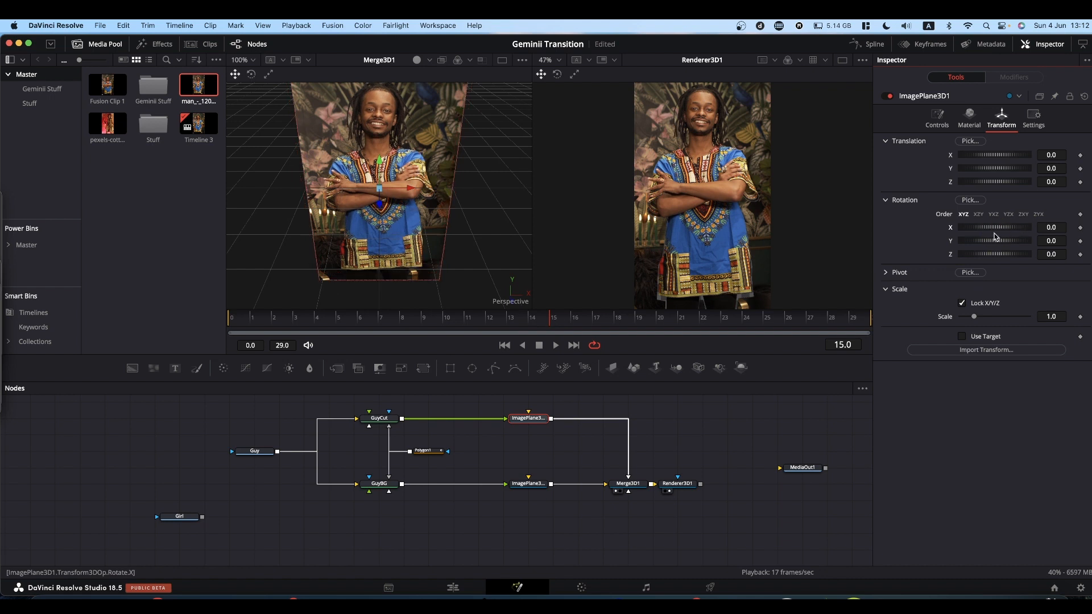
Move the pivot of ImagePlane3D1 to the bottom edge of the plane by setting pivot Y to -0.89.
click(886, 273)
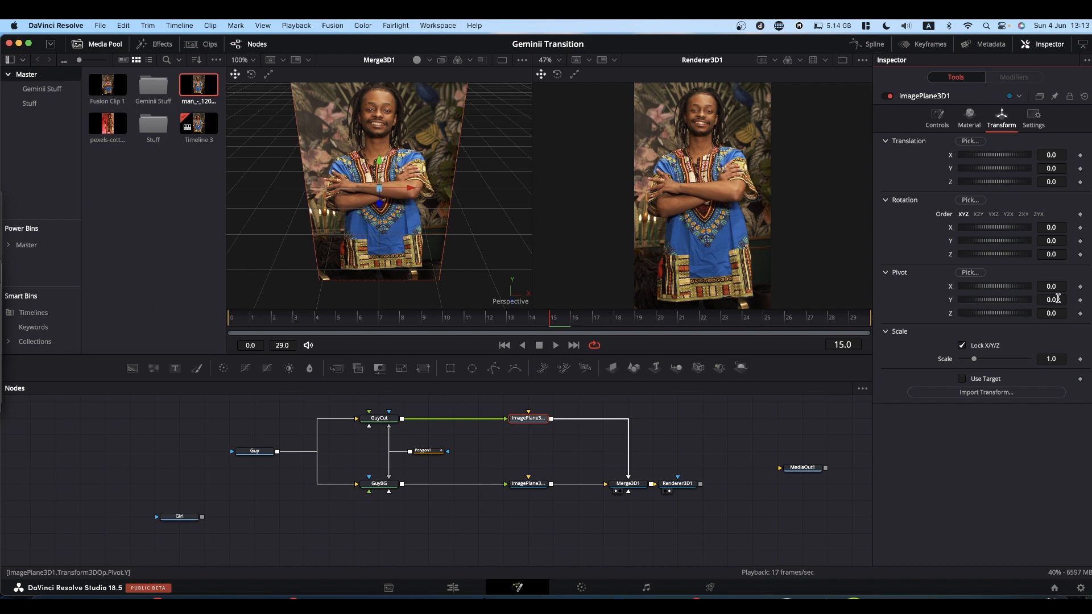
click(1056, 299)
drag(1051, 300, 582, 299)
click(1063, 300)
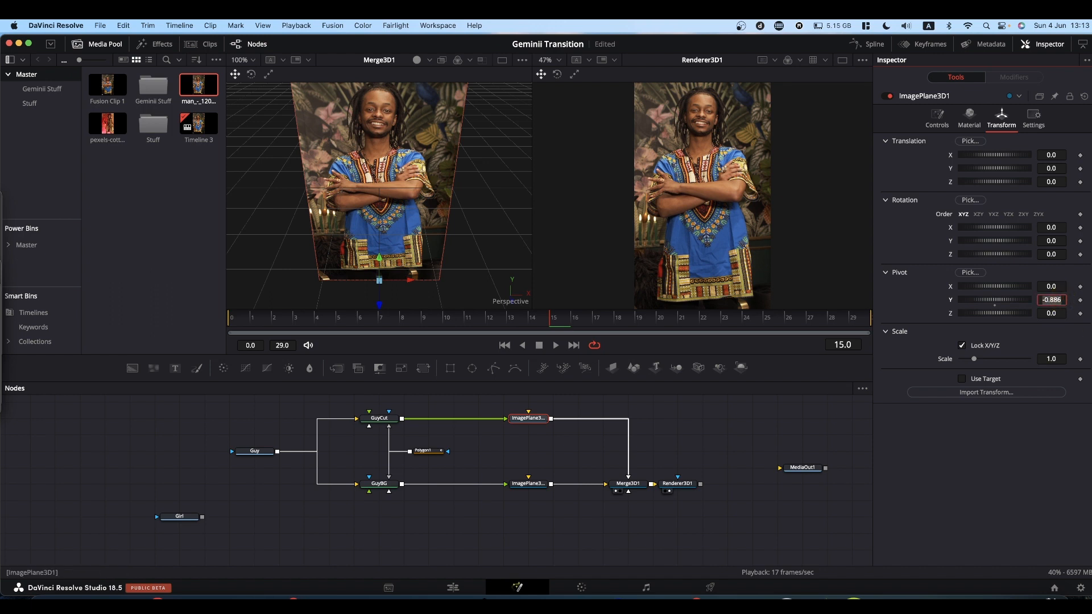
text(-0.89)
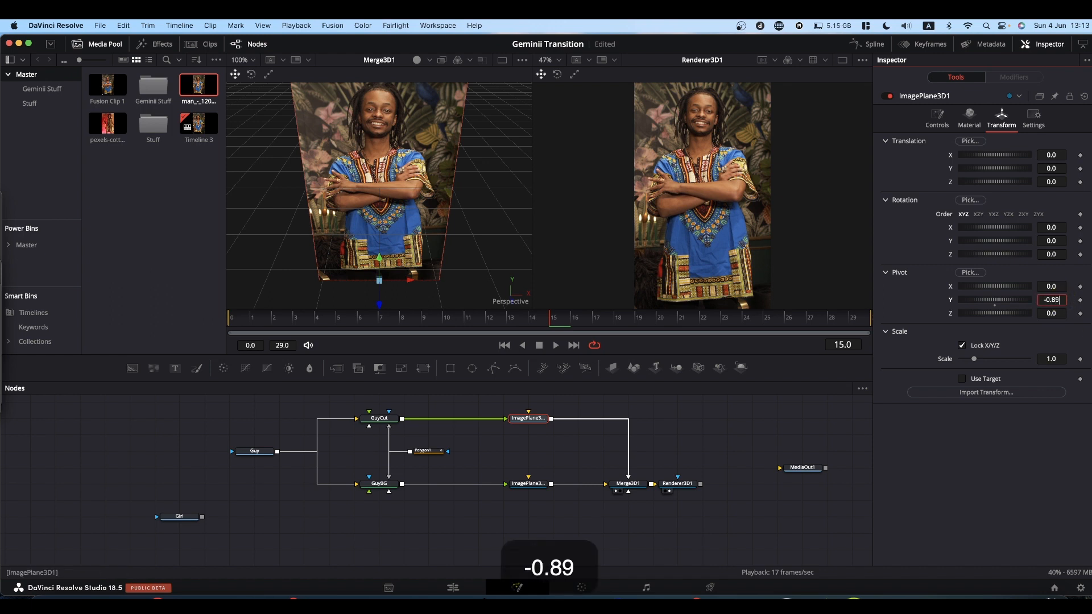
click(973, 468)
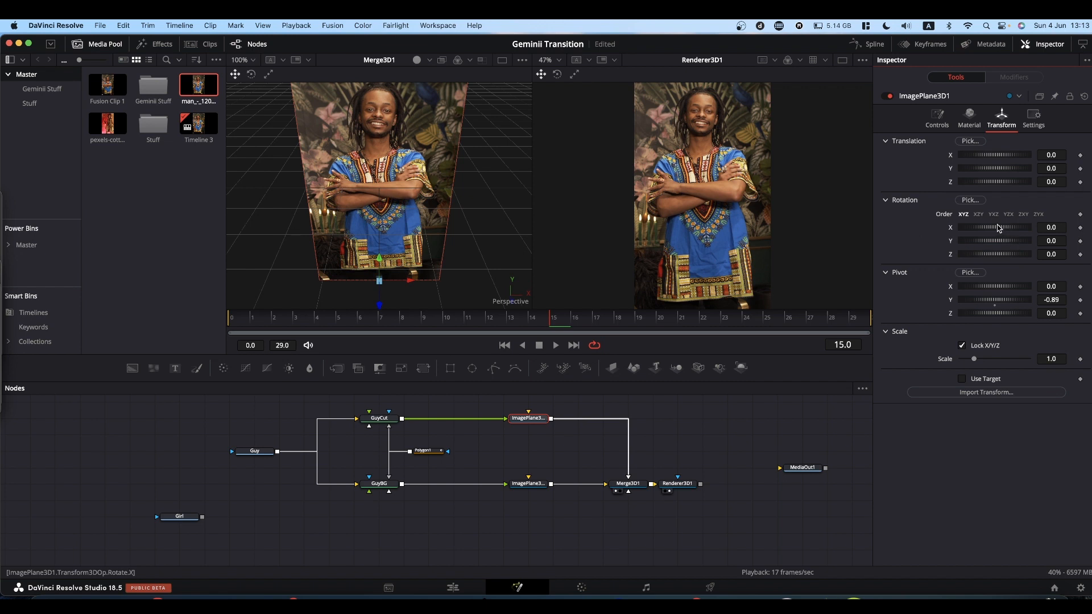
Tilt ImagePlane3D1 around its bottom-edge pivot to an X rotation of about -5.2.
drag(998, 227, 1002, 231)
mouse_move(1005, 228)
mouse_down()
mouse_move(979, 229)
mouse_move(997, 233)
mouse_up()
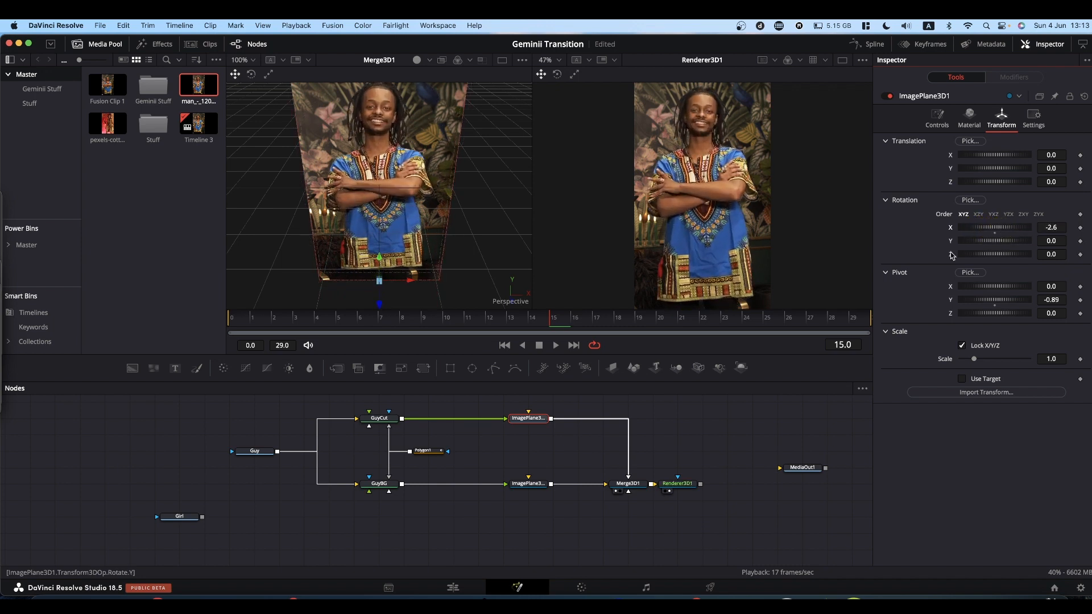
click(994, 233)
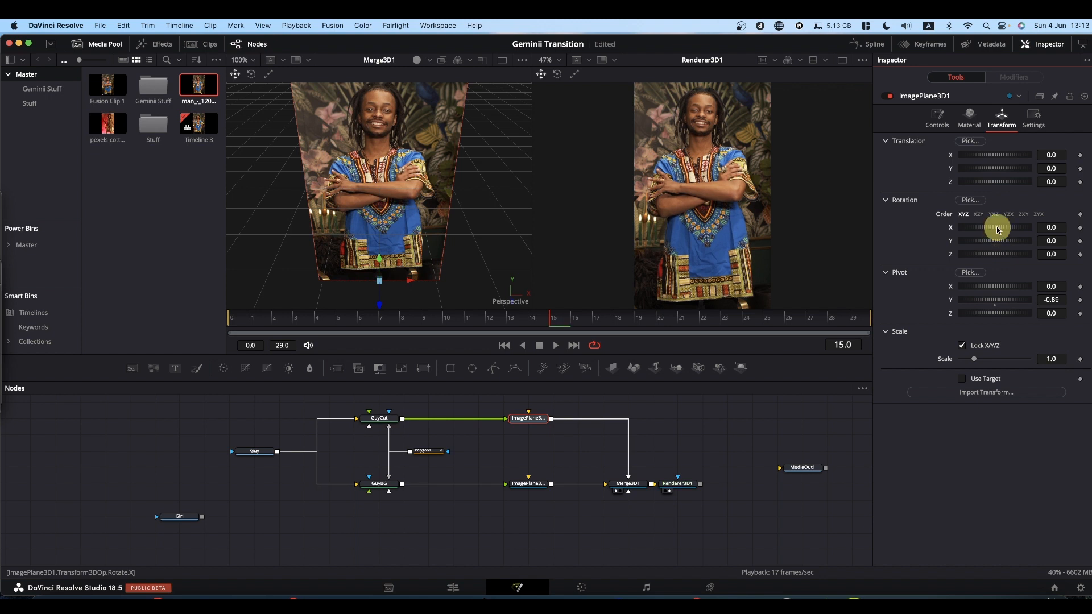
mouse_move(998, 229)
mouse_down()
mouse_move(981, 228)
mouse_move(995, 231)
mouse_up()
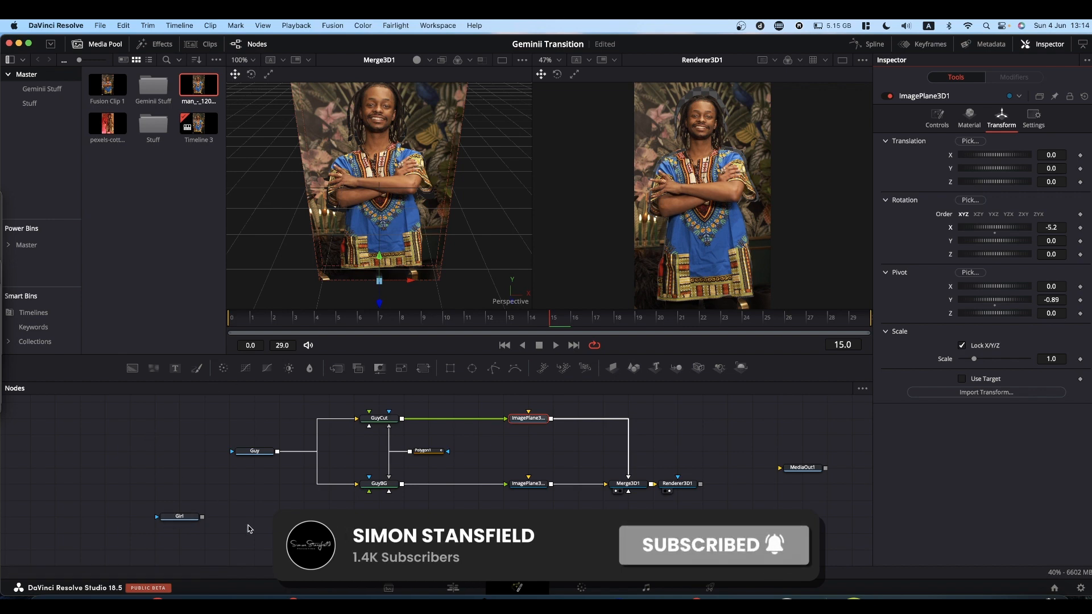
click(311, 491)
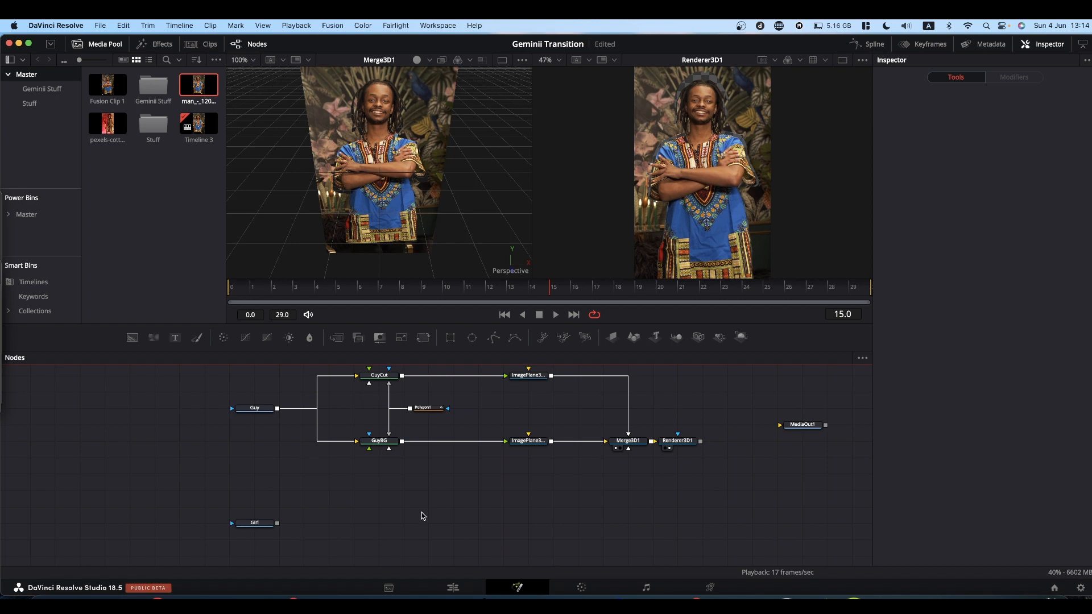
Duplicate all nodes from GuyCut and GuyBG through Renderer3D1, place the copies below the originals, and line up the Girl node with them.
scroll(422, 515, up, 1)
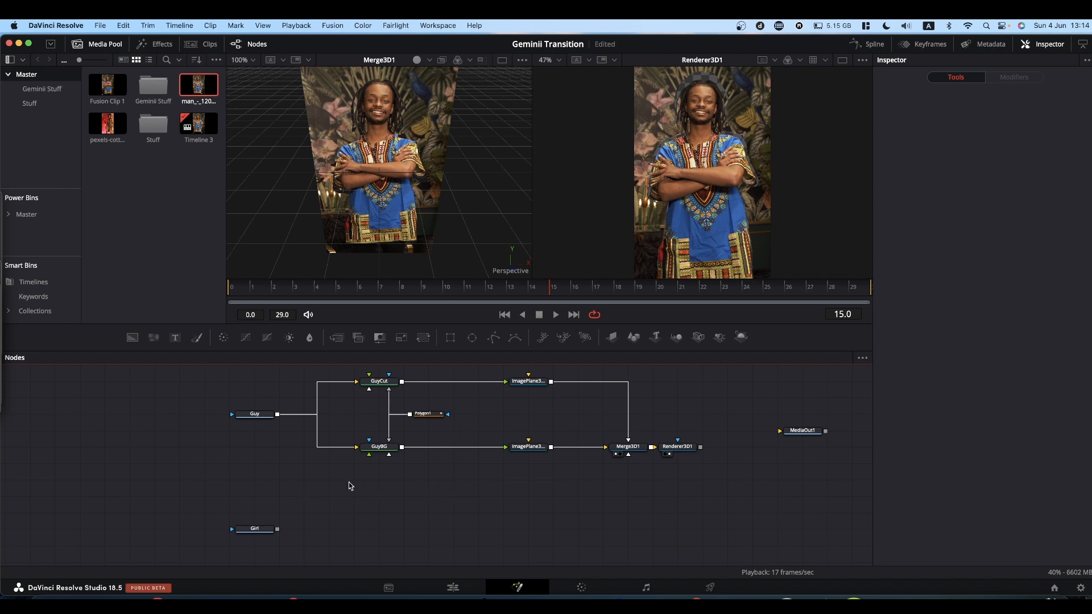
drag(348, 483, 732, 376)
key(super+c)
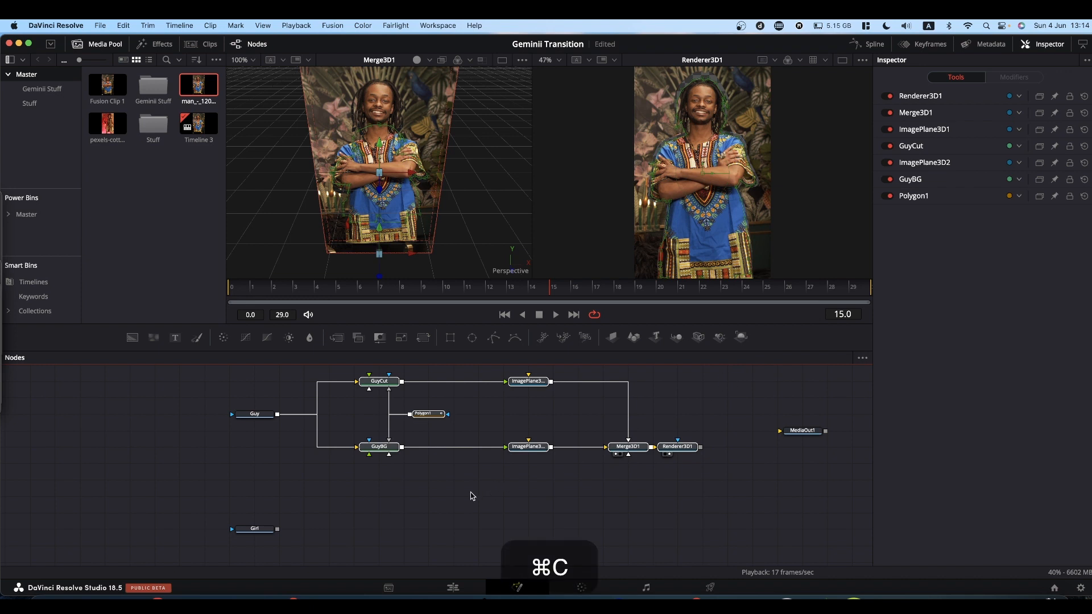
click(401, 521)
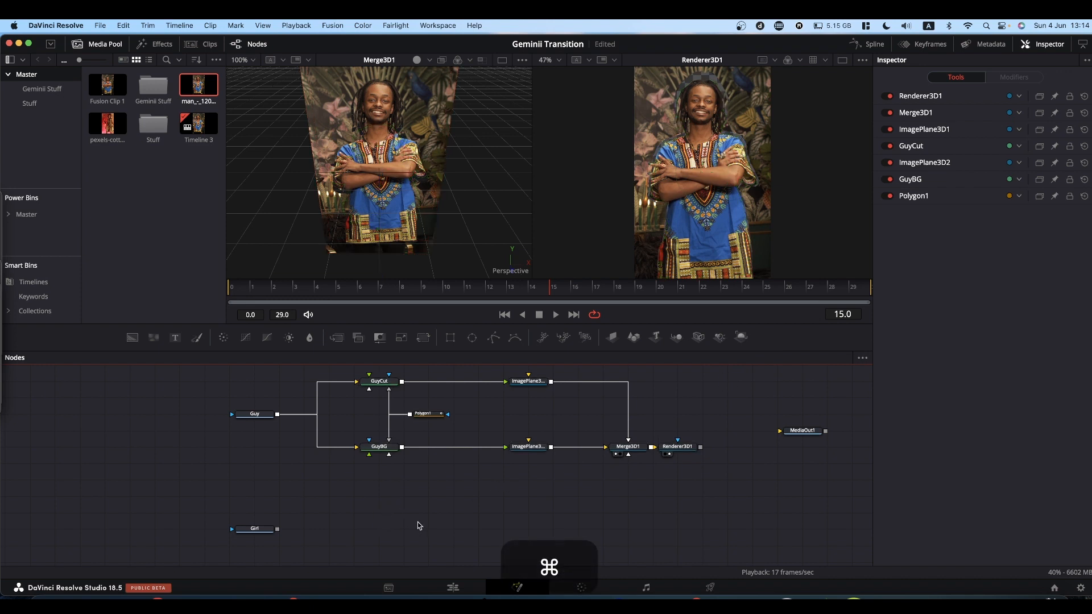
key(super+v)
drag(386, 516, 385, 553)
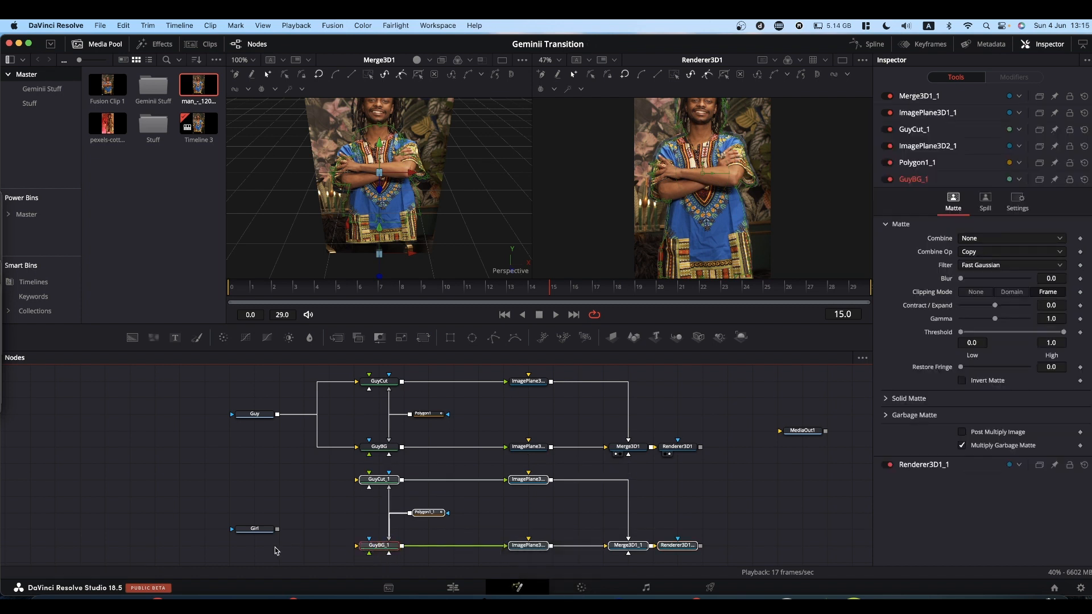
drag(253, 532, 251, 515)
Rename the copied matte nodes GuyCut_1 and GuyBG_1 as GirlCut and GirlBG.
click(377, 482)
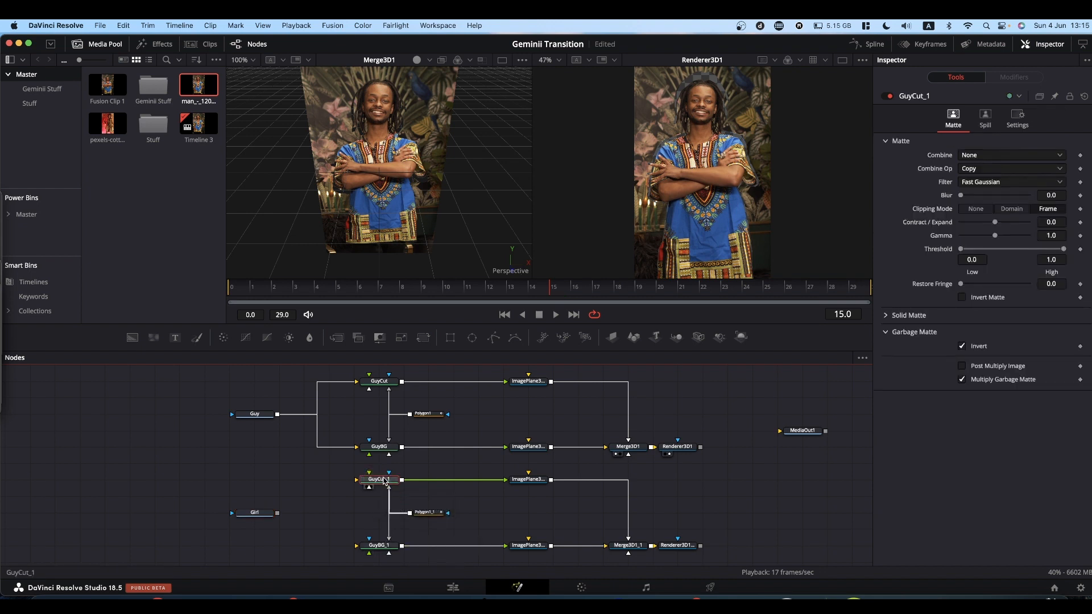
key(F2)
text(GirlCut)
key(Return)
click(377, 546)
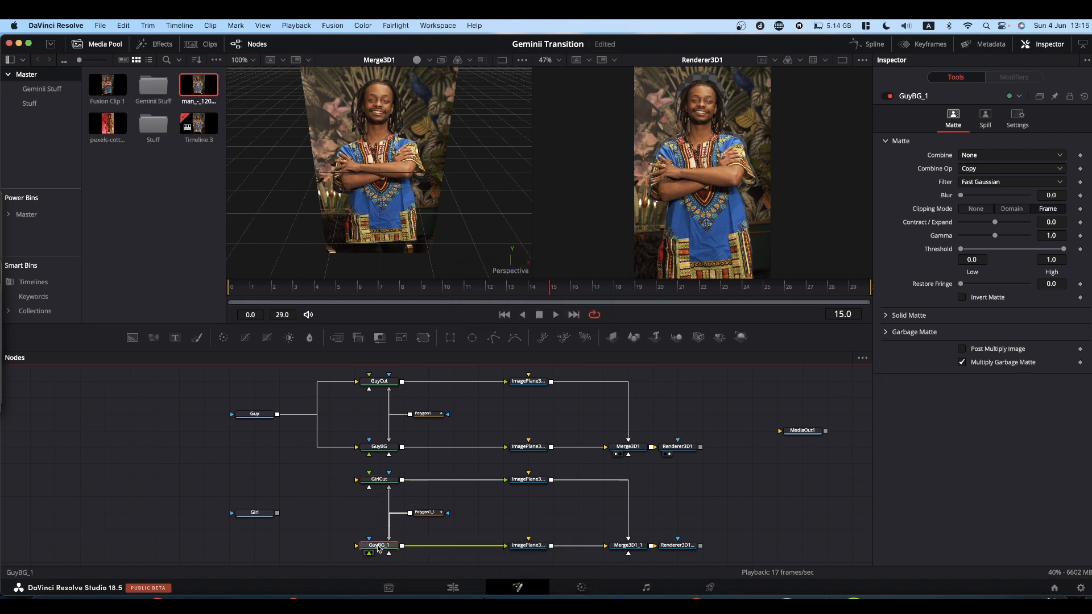
key(F2)
text(GirlBG)
key(Return)
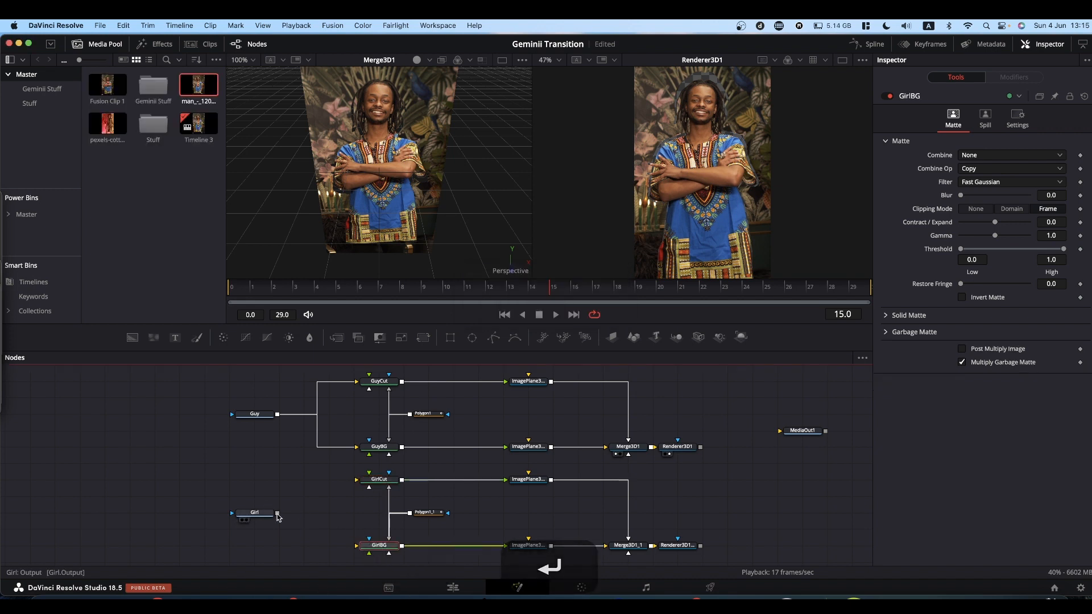
Connect the Girl node to GirlCut and GirlBG, and delete the copied polygon mask between them.
drag(277, 513, 360, 482)
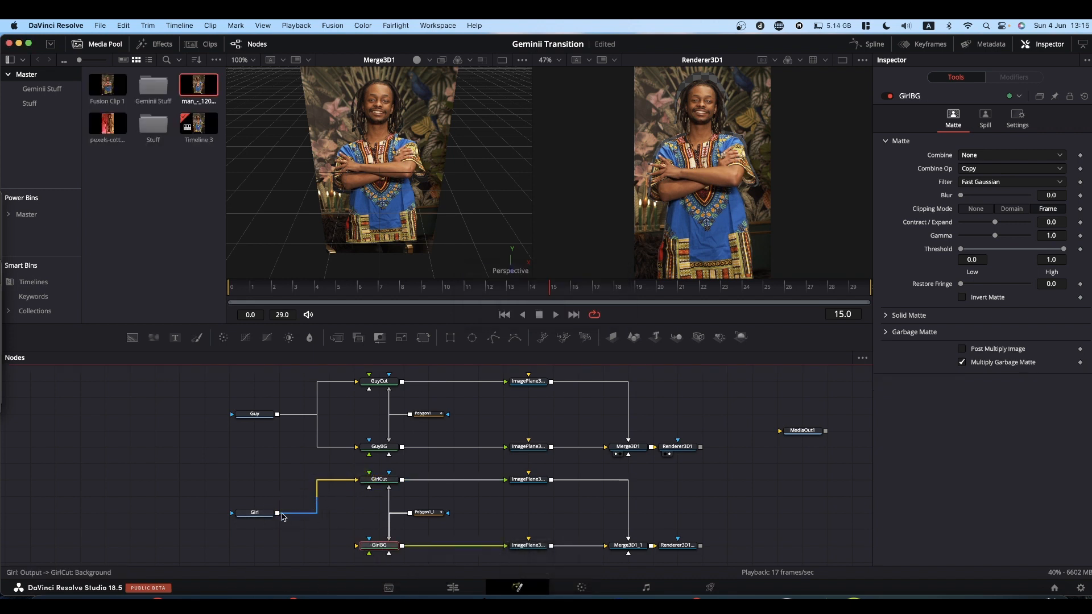
drag(277, 513, 369, 550)
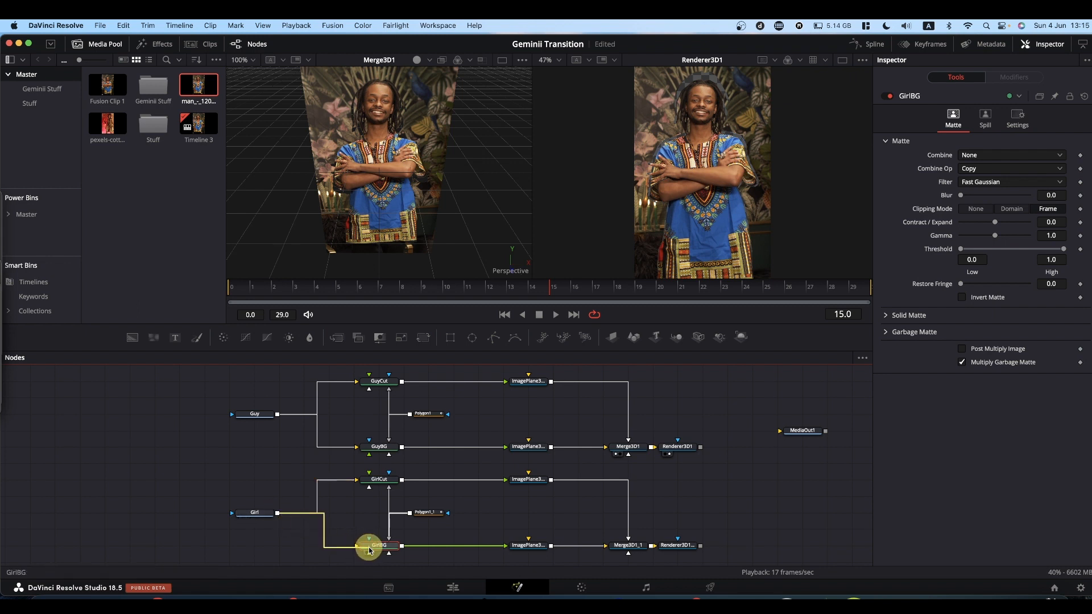
click(430, 514)
key(BackSpace)
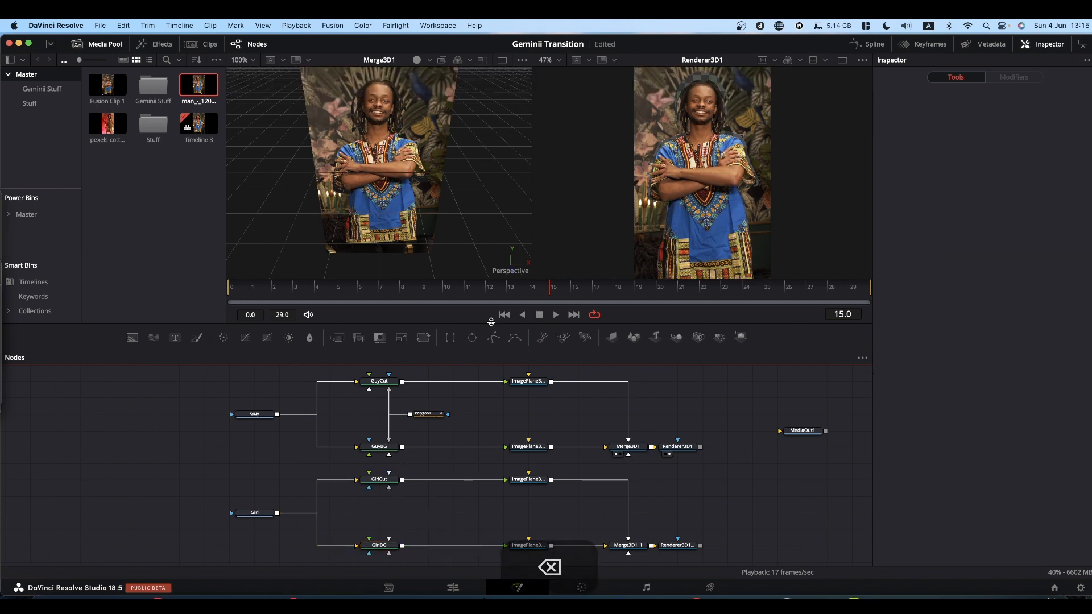
Add a new Polygon node between GirlCut and GirlBG, and show the Girl image in the first viewer.
drag(494, 339, 405, 515)
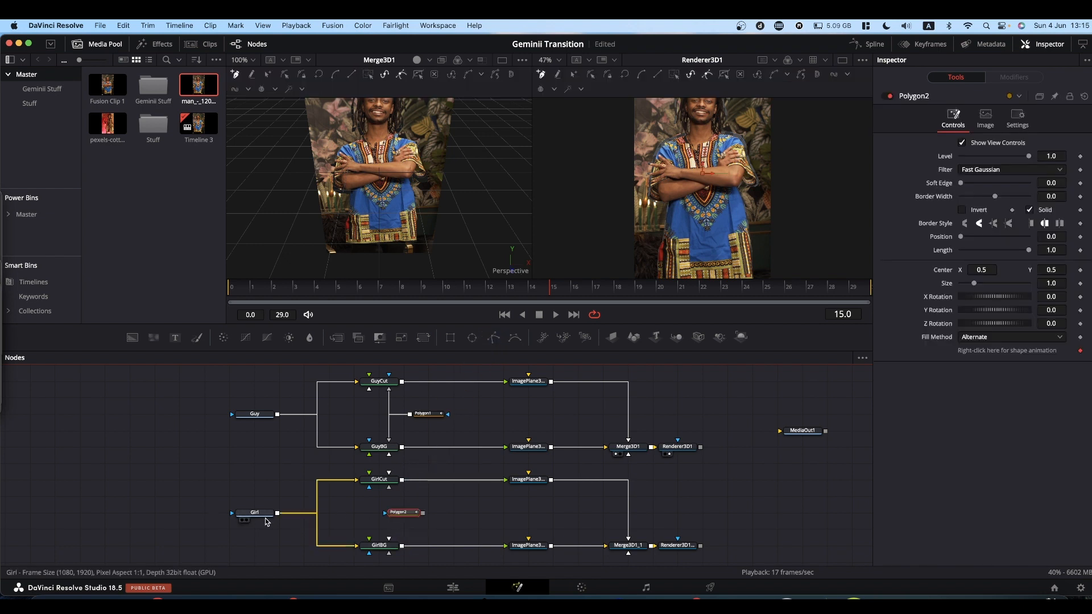
drag(264, 517, 392, 232)
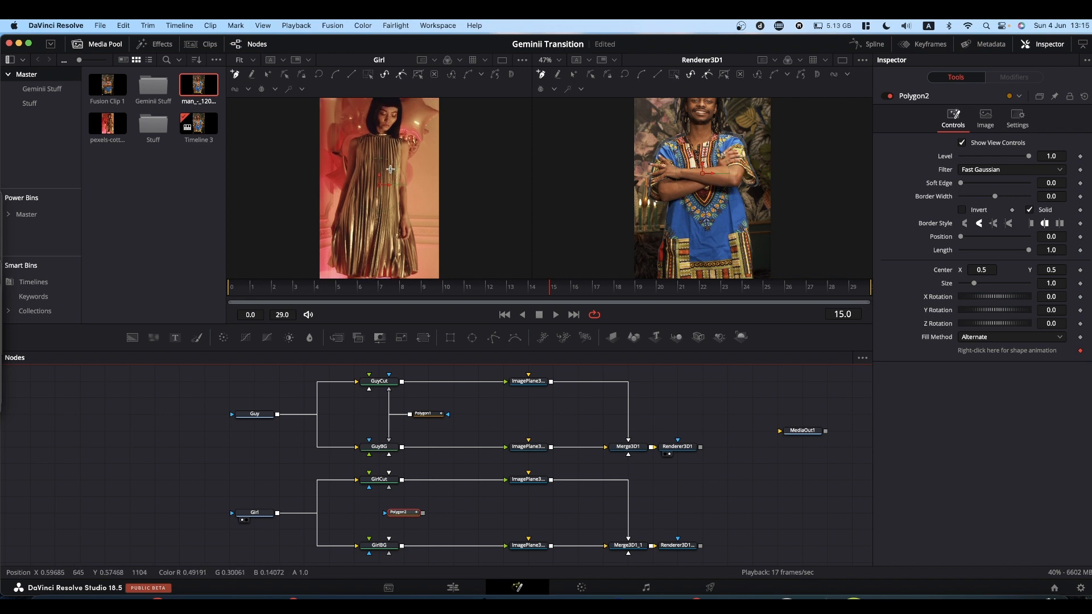
scroll(391, 175, down, 3)
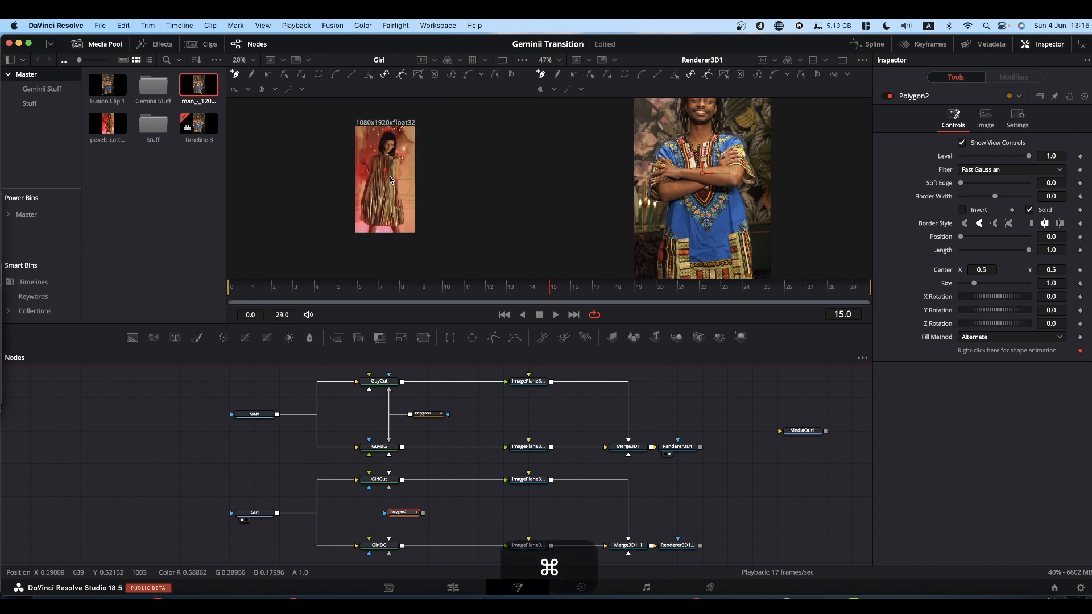
Trace a closed polygon mask around the woman, following her dress, arms and hair and closing it below her legs at the image's lower edge.
scroll(390, 179, up, 5)
mouse_move(334, 249)
mouse_down()
mouse_move(453, 194)
mouse_move(446, 129)
mouse_up()
click(374, 176)
click(366, 159)
click(359, 162)
click(342, 152)
click(358, 124)
drag(358, 124, 385, 230)
click(381, 207)
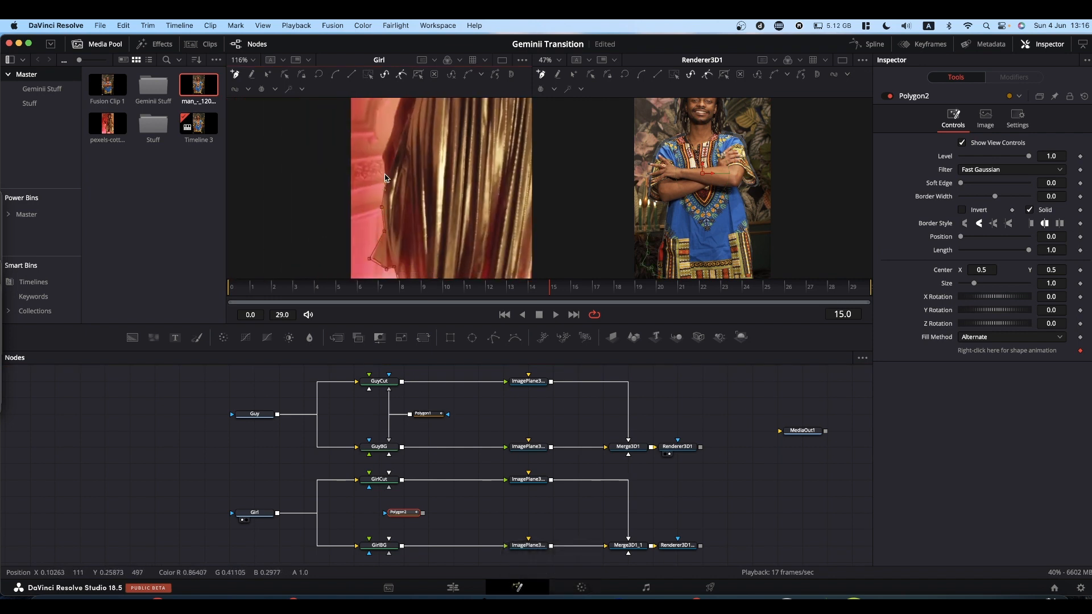
click(387, 161)
drag(388, 142, 367, 270)
scroll(367, 269, up, 1)
click(371, 250)
click(408, 118)
drag(451, 112, 419, 224)
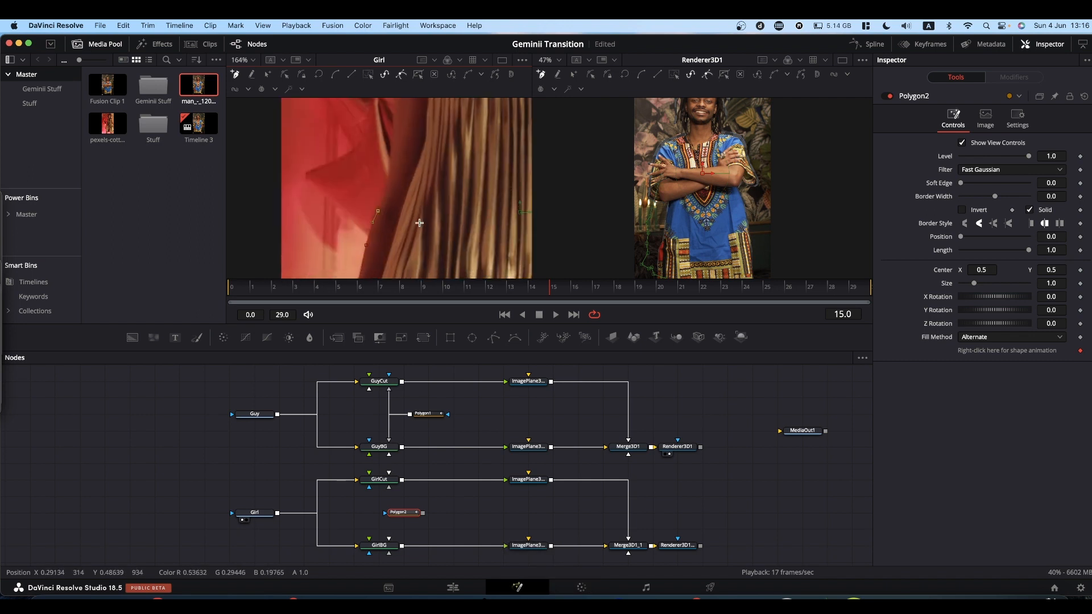
click(385, 186)
click(392, 153)
click(392, 131)
drag(388, 114, 370, 195)
drag(465, 113, 459, 251)
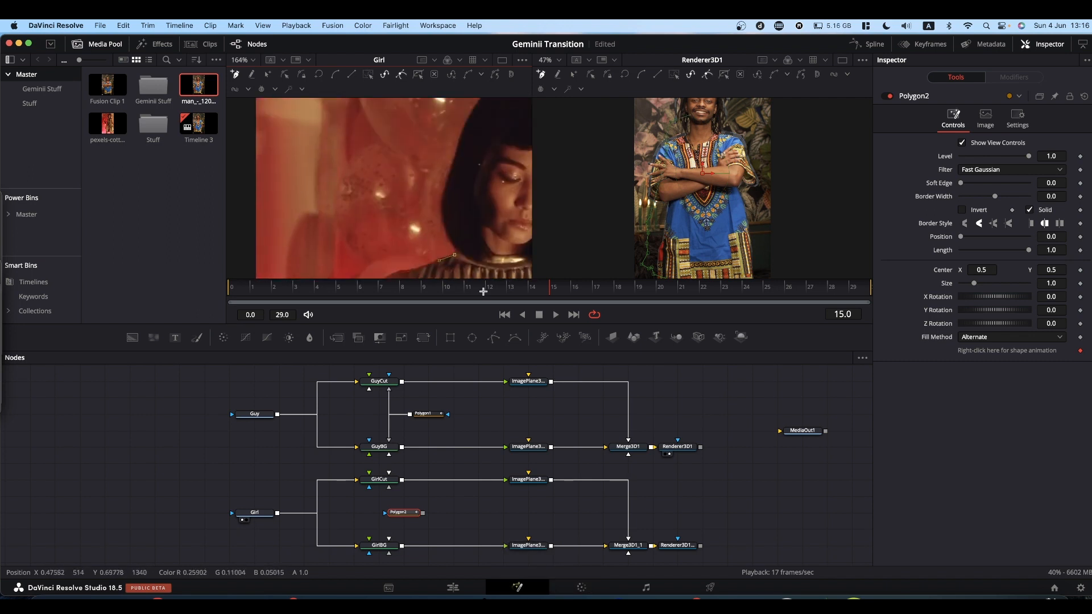
click(454, 253)
click(452, 244)
drag(491, 127, 430, 225)
click(436, 176)
click(474, 173)
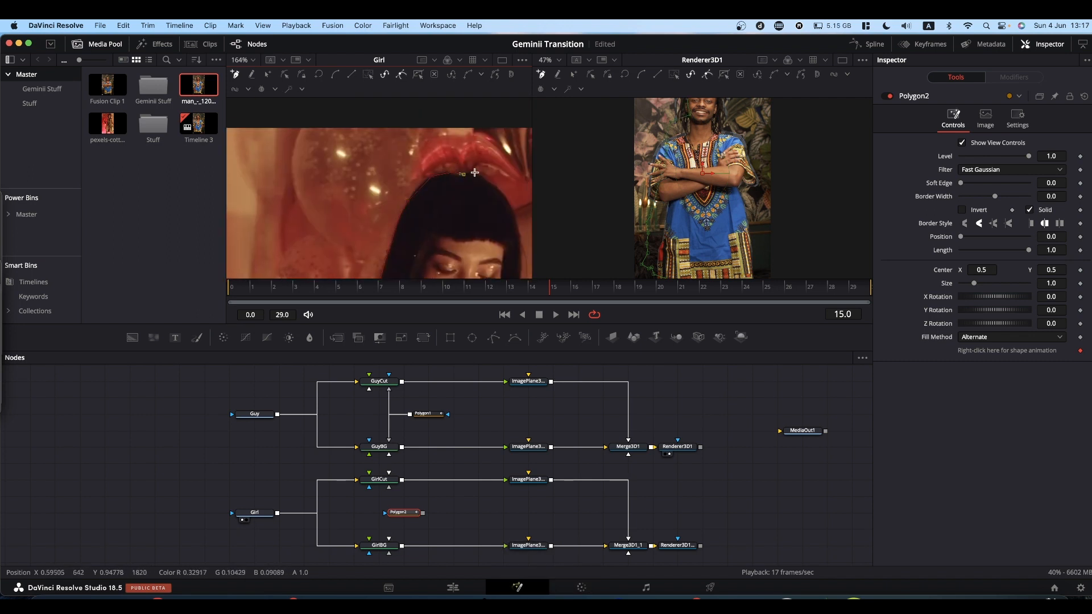
click(501, 196)
click(524, 239)
drag(524, 239, 504, 115)
click(502, 188)
click(494, 227)
click(478, 207)
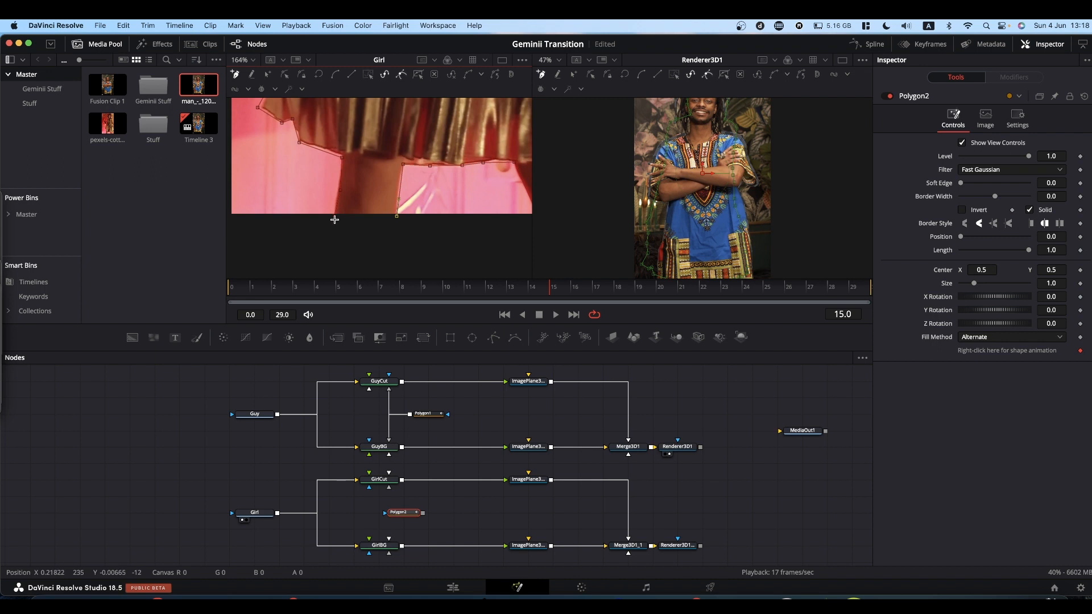
click(336, 216)
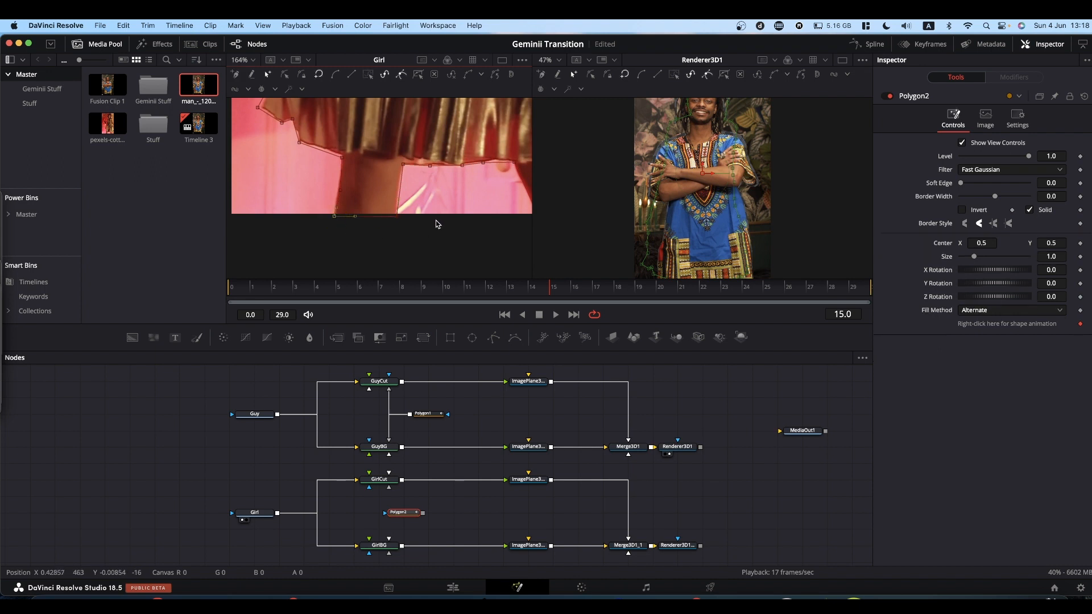
key(super+f)
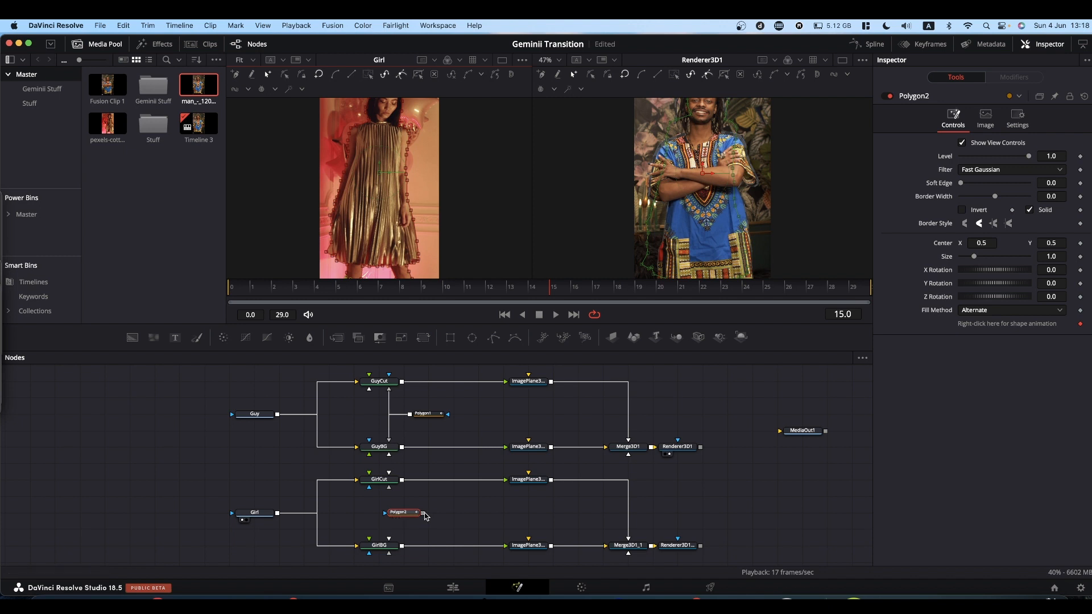
Connect the Polygon2 mask to the matte inputs of both GirlCut and GirlBG.
drag(423, 515, 384, 483)
click(398, 503)
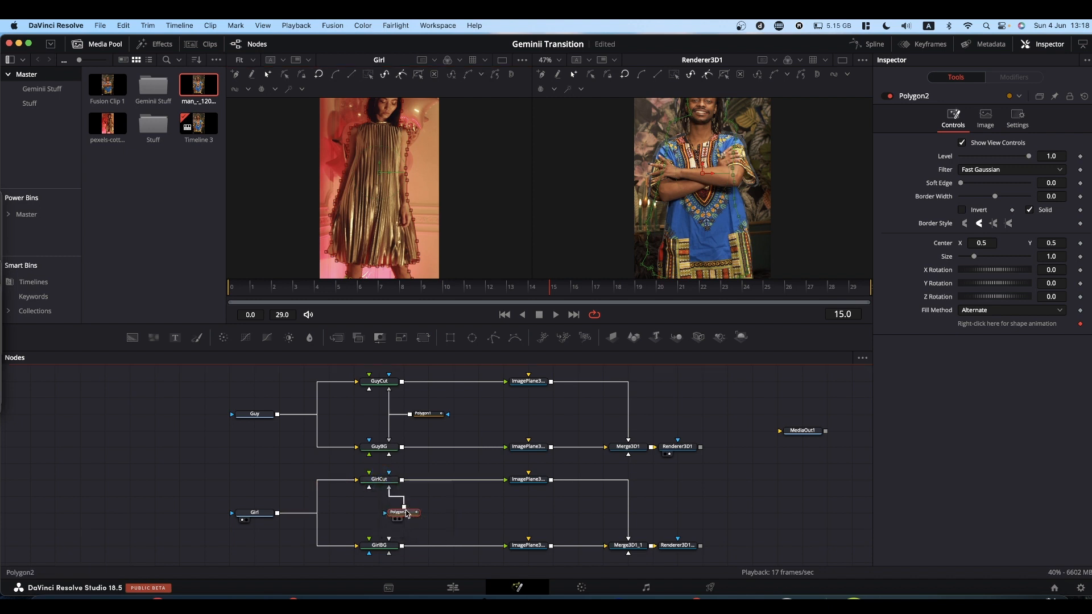
drag(404, 509, 379, 545)
click(419, 515)
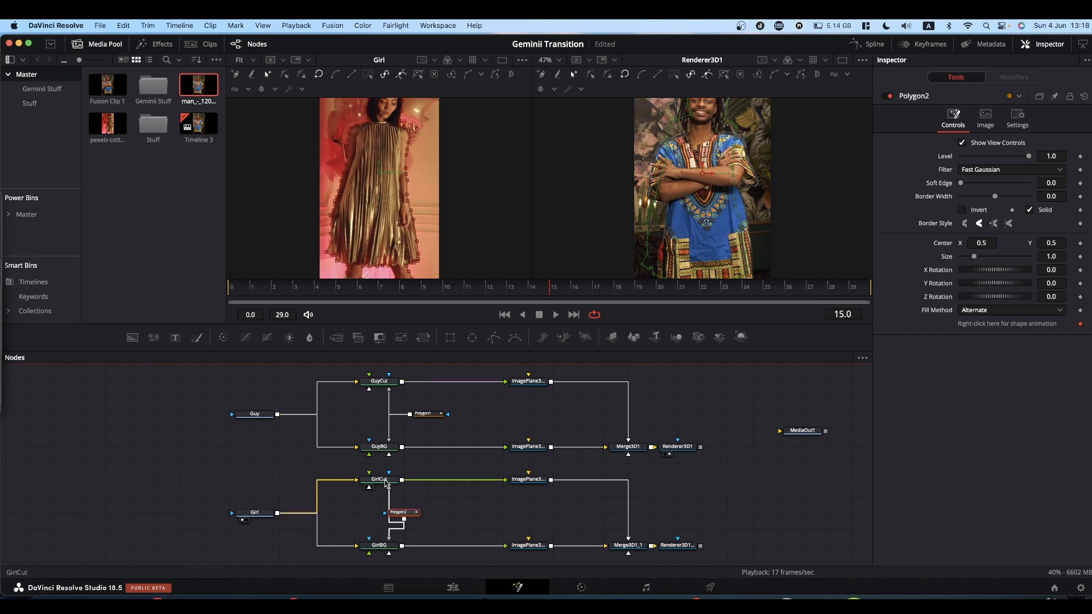
Check GirlCut and GirlBG in the first viewer, and show Renderer3D1_1 in the second viewer.
key(1)
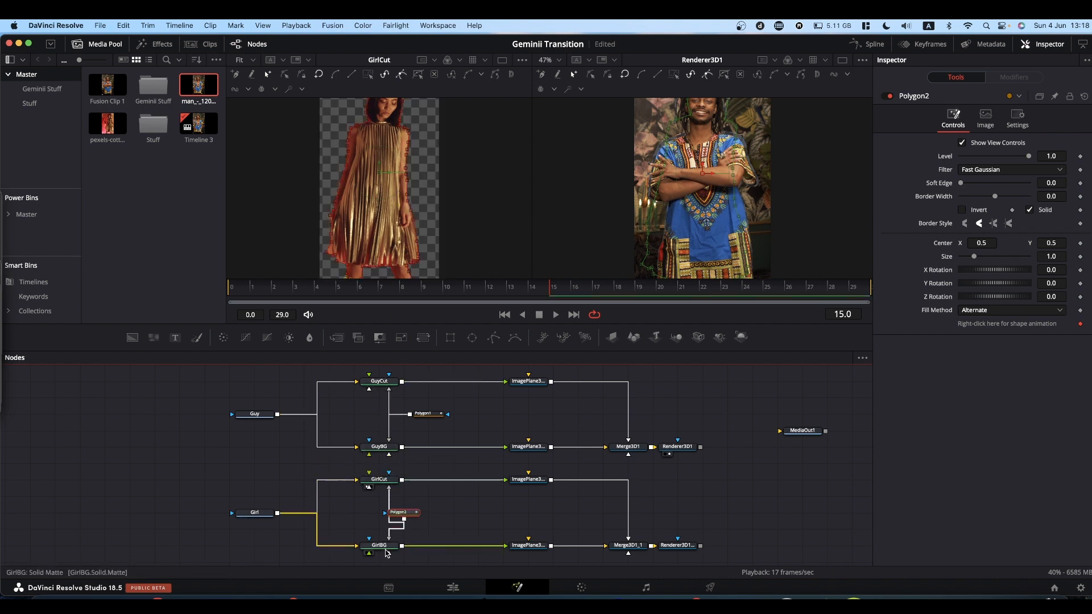
drag(386, 553, 399, 177)
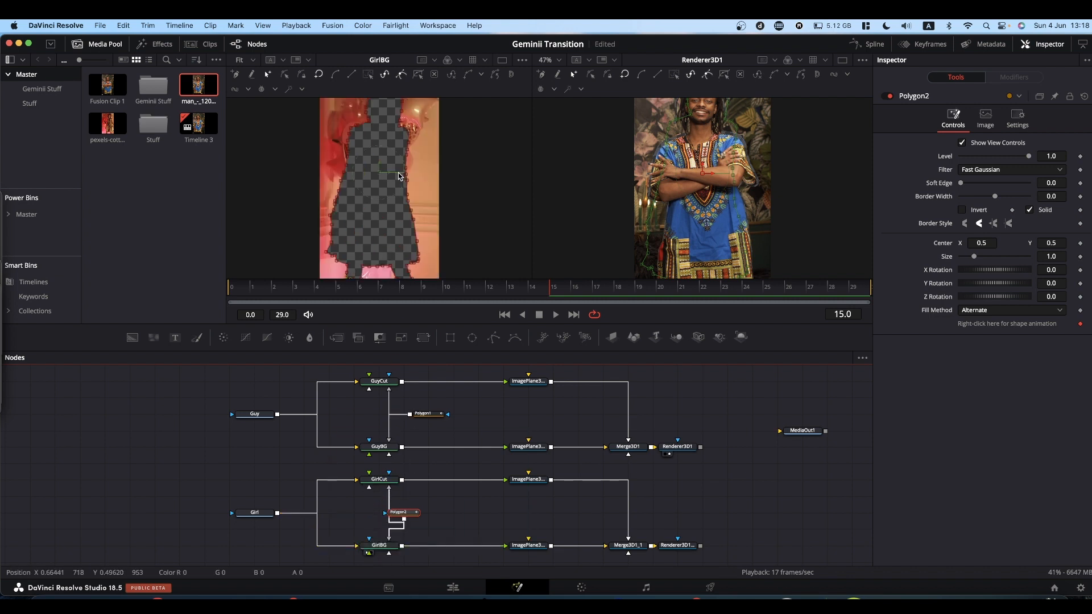
drag(687, 547, 705, 174)
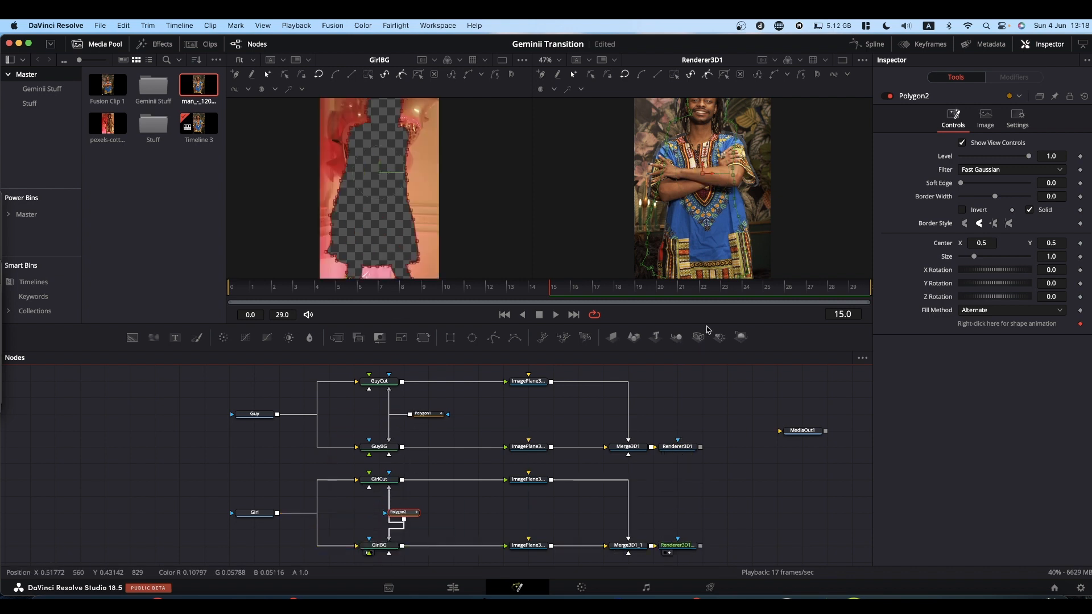
Reset the X rotation of the image plane fed by GirlCut to 0.
click(522, 481)
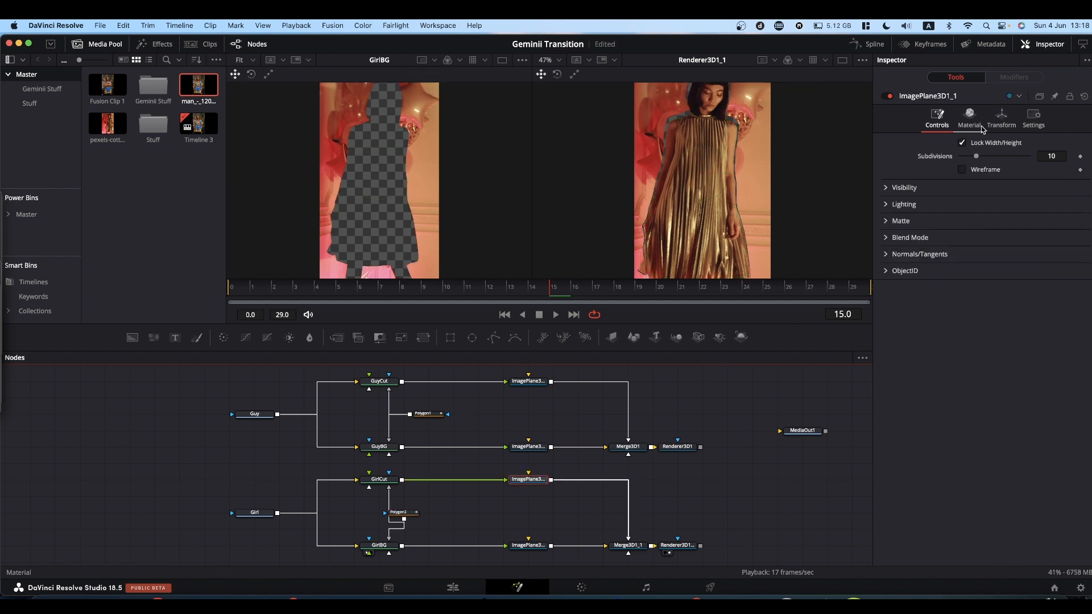
click(1000, 119)
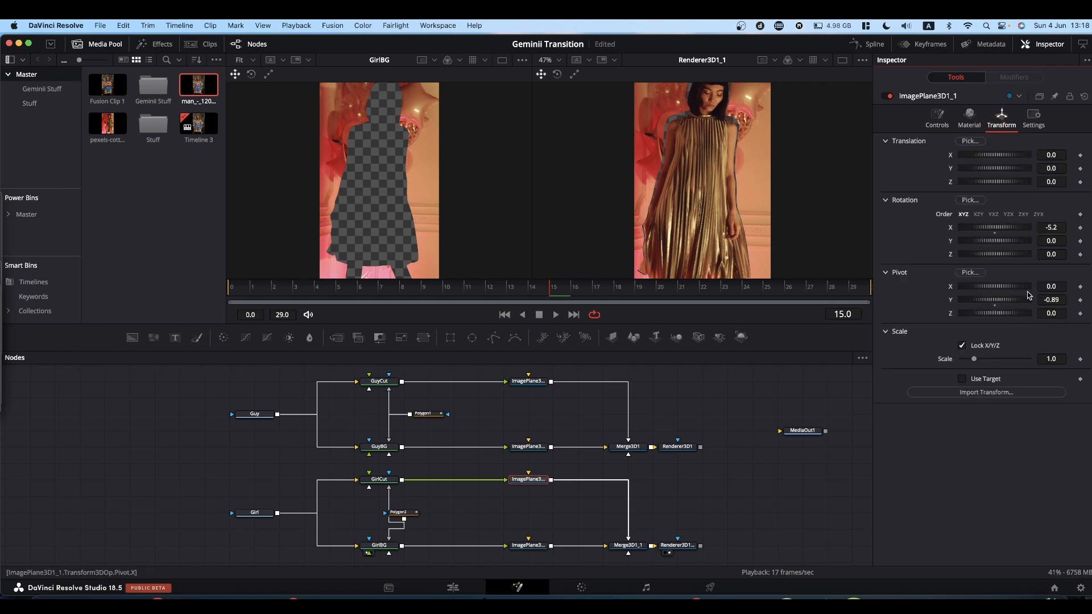
mouse_move(999, 230)
mouse_down()
mouse_move(980, 229)
mouse_move(1012, 228)
mouse_move(982, 228)
mouse_move(1000, 228)
mouse_up()
Move MediaOut1 farther from the renderers and add a Dissolve node in the space between them.
drag(738, 484, 562, 485)
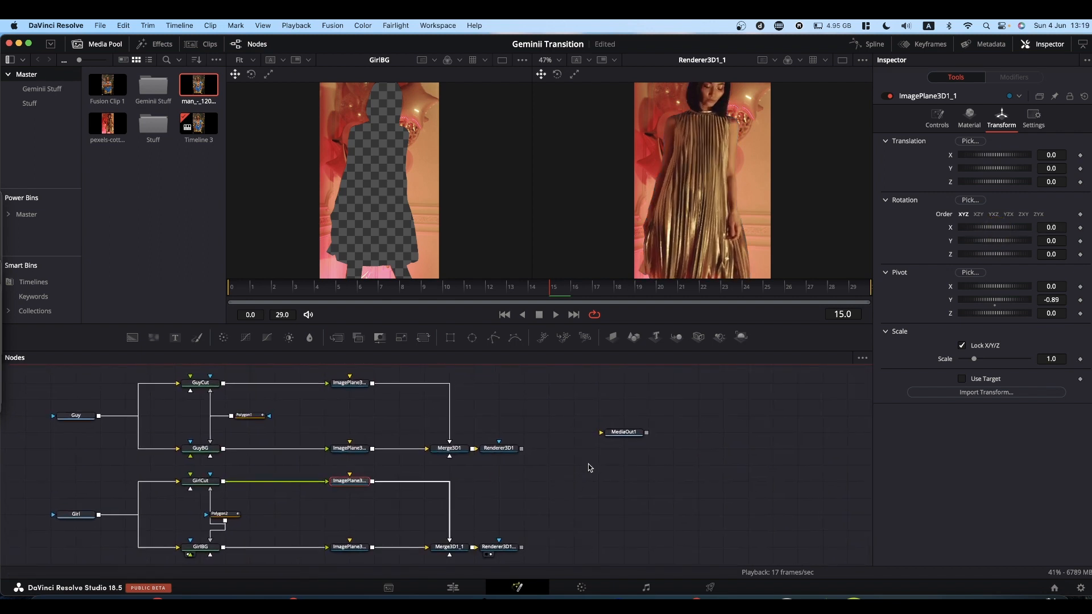
drag(622, 436, 771, 470)
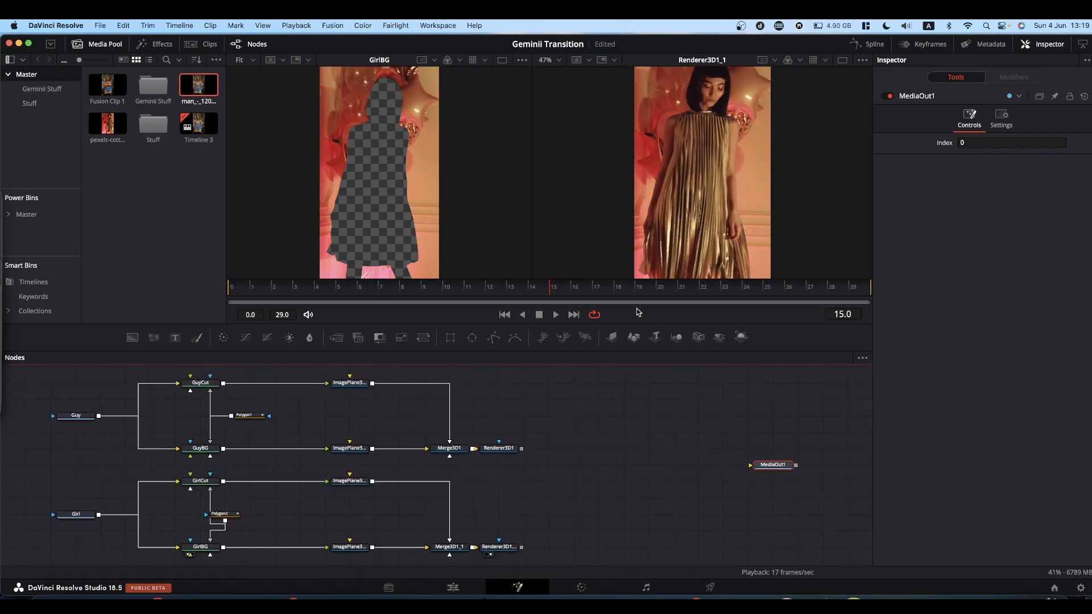
click(587, 510)
key(shift+space)
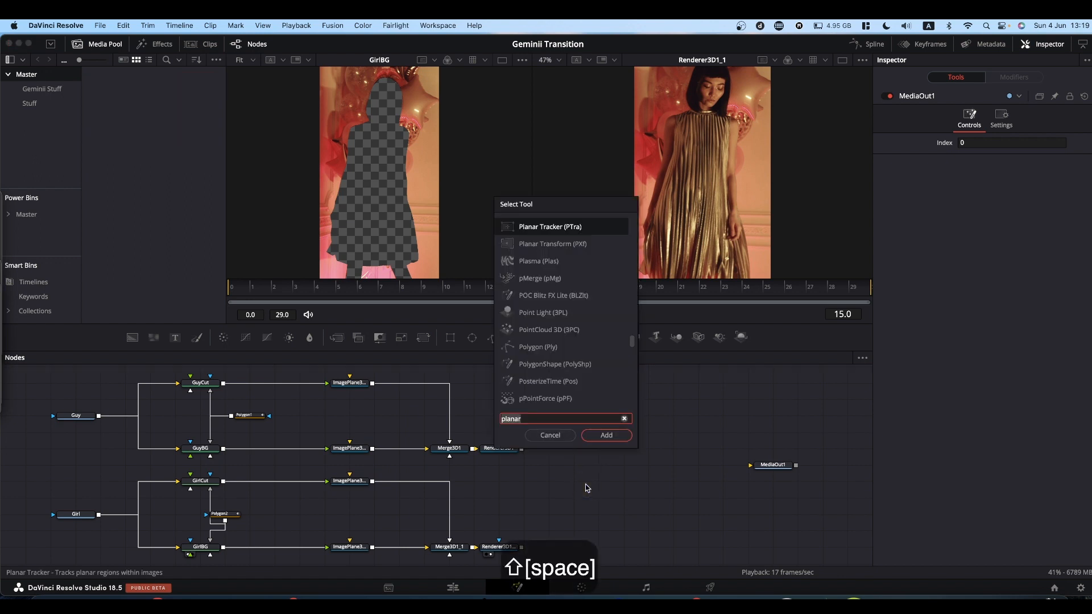
text(diss)
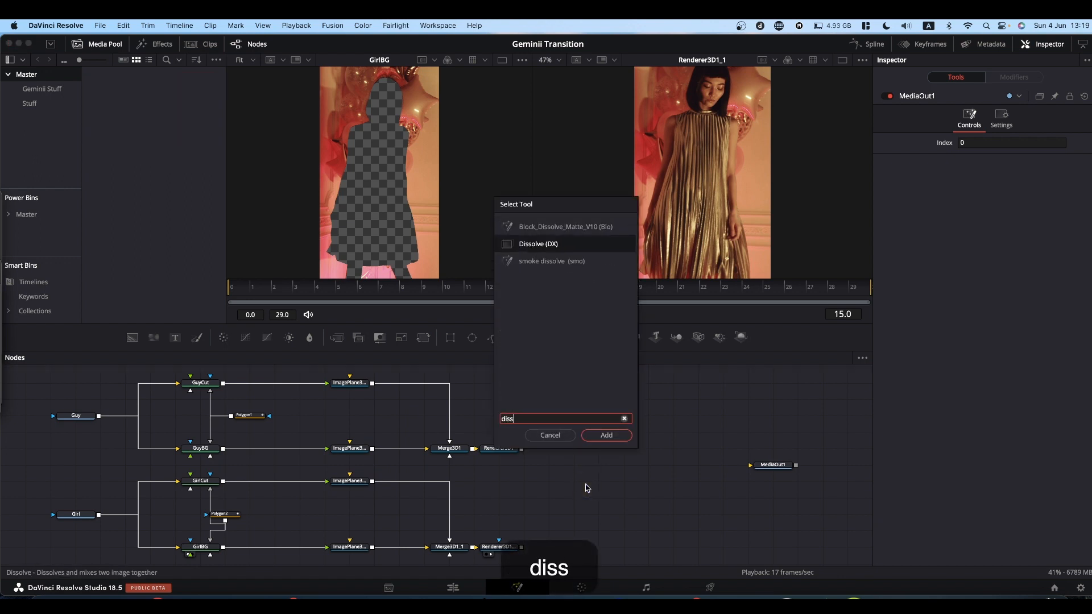
key(Return)
drag(585, 486, 609, 502)
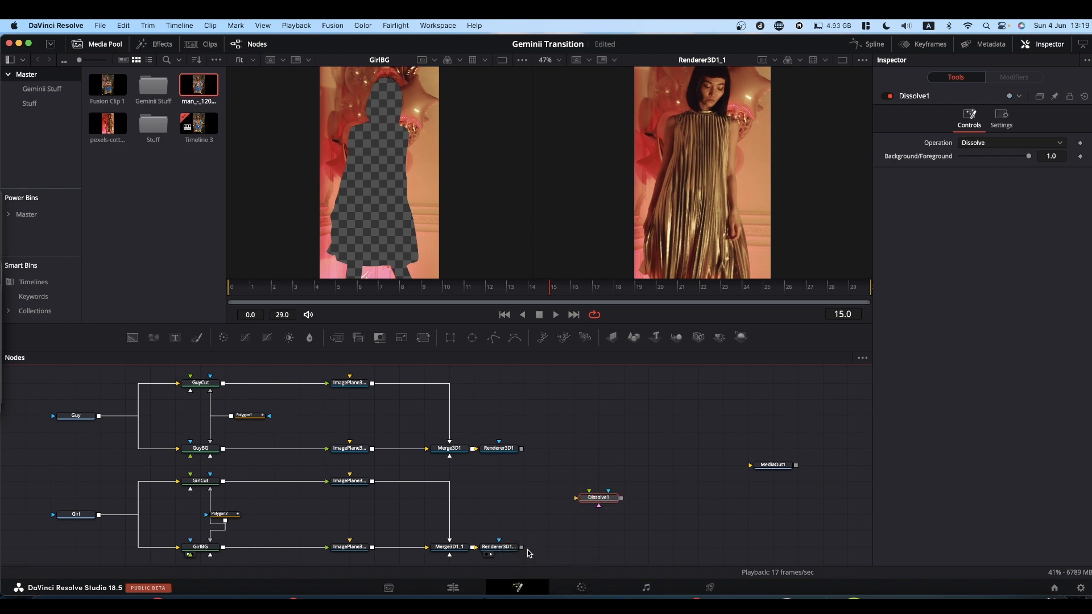
Connect Renderer3D1_1 as Dissolve1's background and Renderer3D1 as its foreground, with Dissolve1 in the second viewer and aligned with Renderer3D1_1.
drag(522, 548, 573, 500)
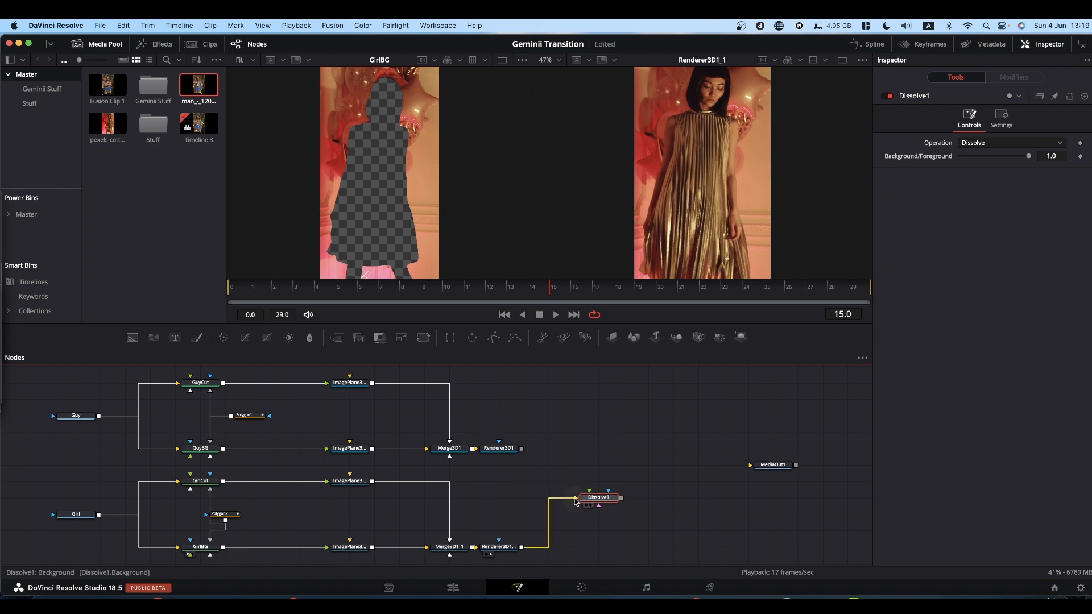
drag(521, 449, 693, 190)
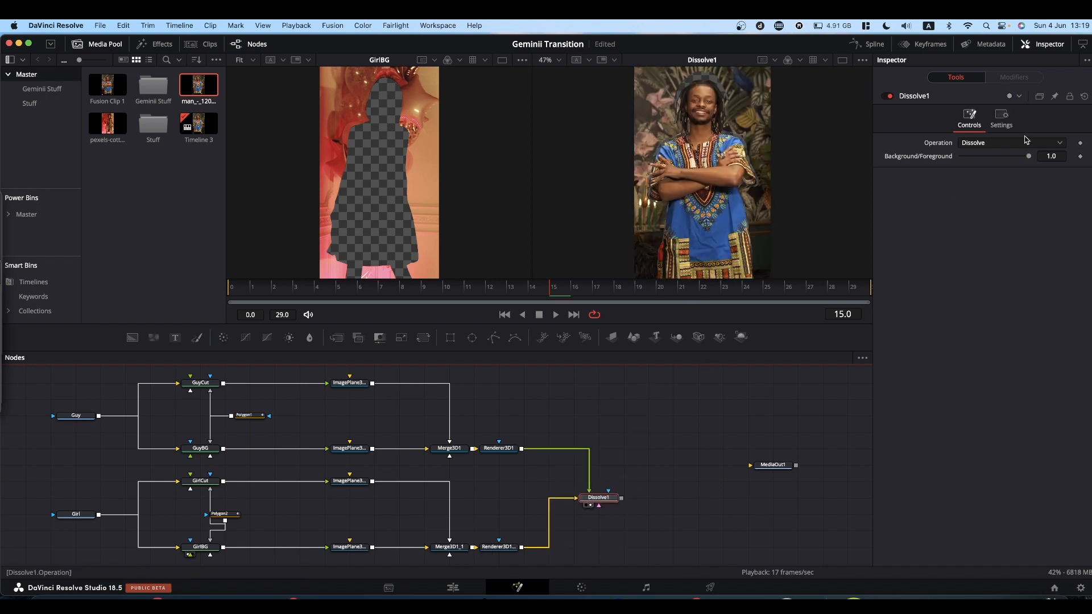
drag(1029, 159, 1087, 181)
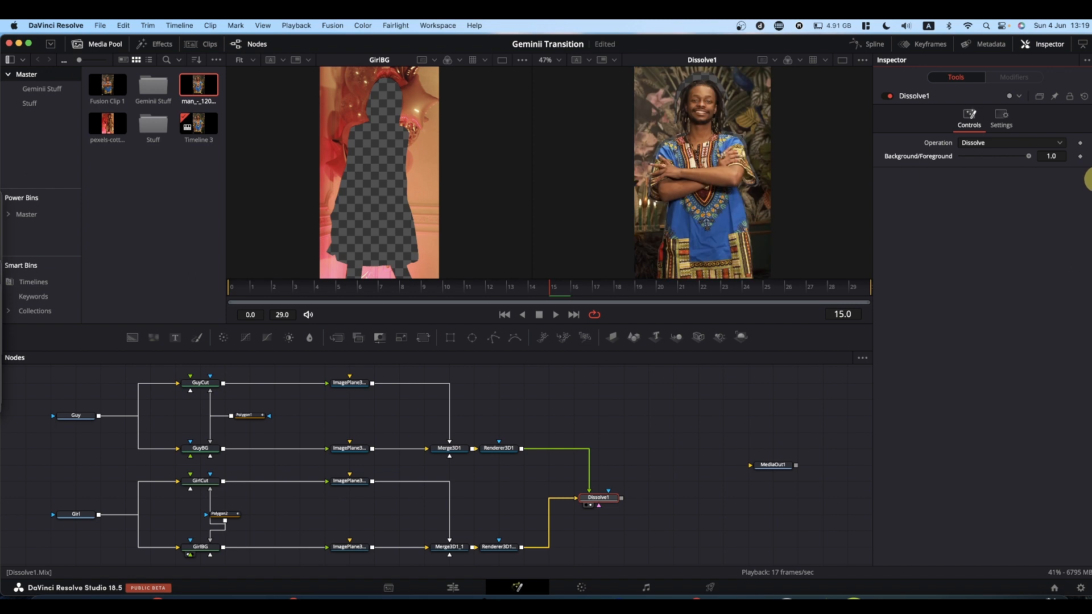
drag(602, 503, 605, 547)
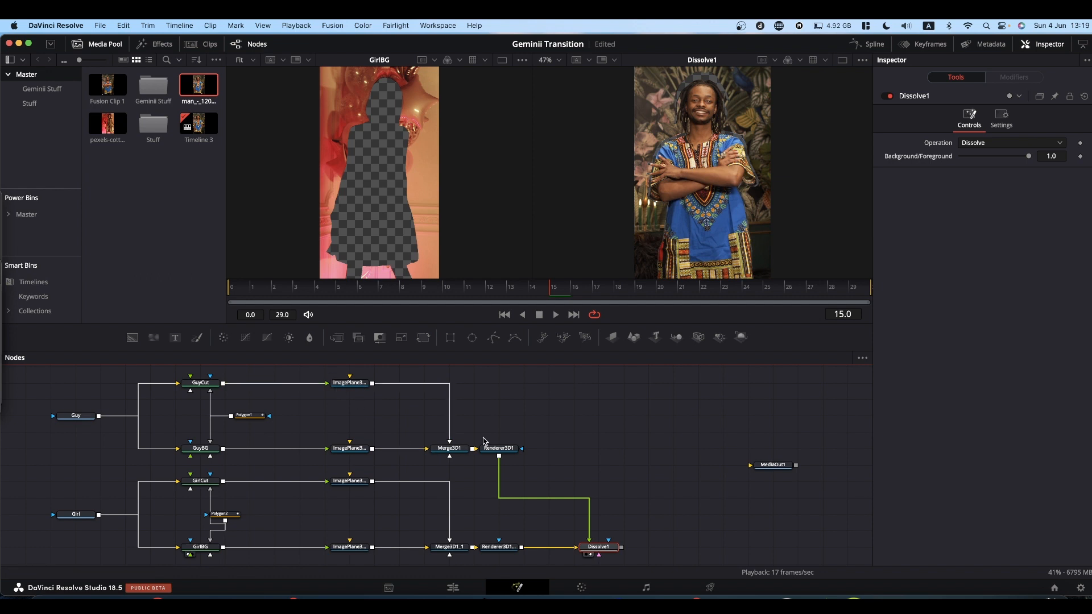
Go to frame 0 and reset the X rotation of GuyCut's image plane, ImagePlane3D1, to 0.
scroll(369, 380, left, 2)
click(380, 377)
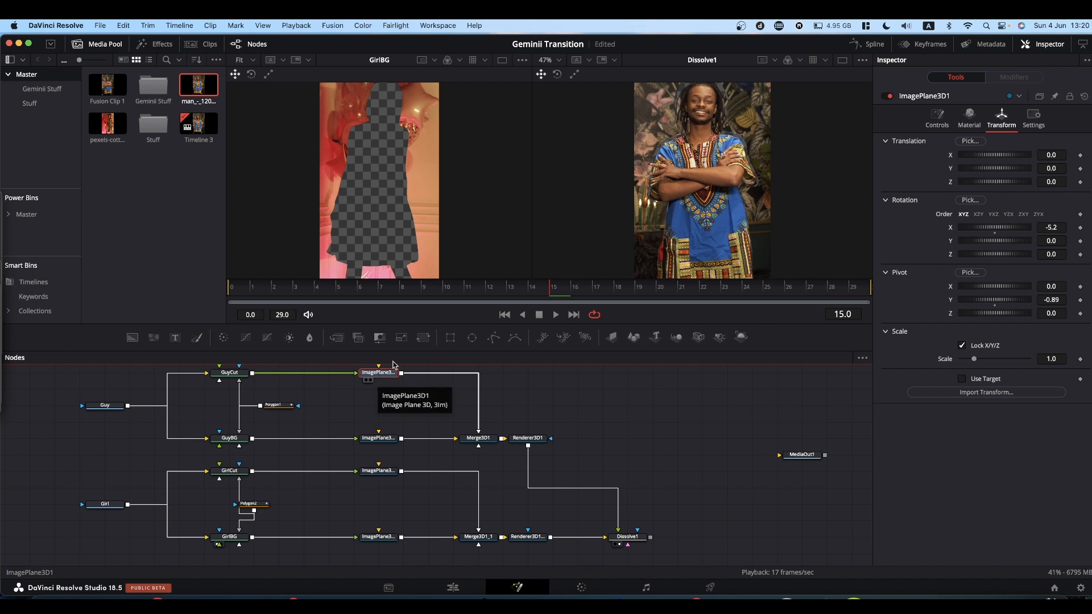
drag(466, 293, 182, 288)
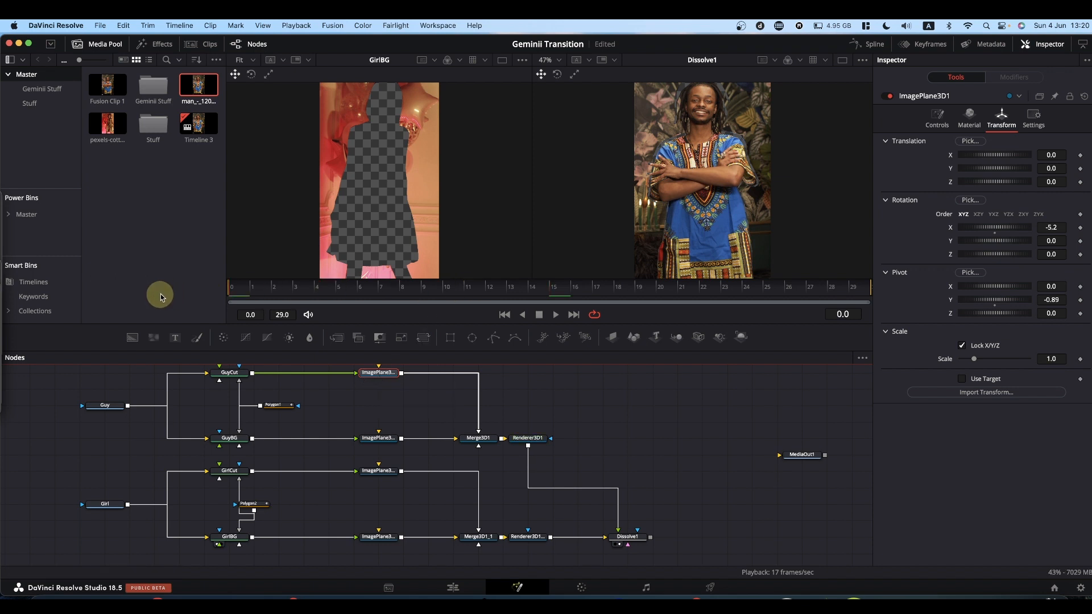
double_click(995, 233)
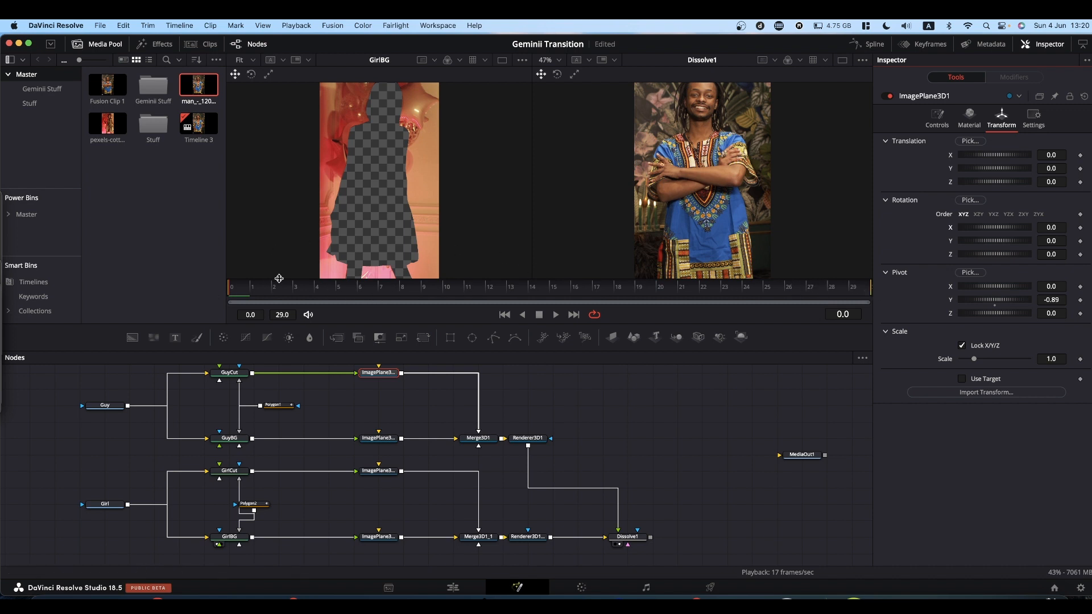
Set ImagePlane3D1's X rotation to -90 at frame 10 and add a keyframe for it.
click(443, 293)
click(444, 292)
click(1056, 227)
text(-90)
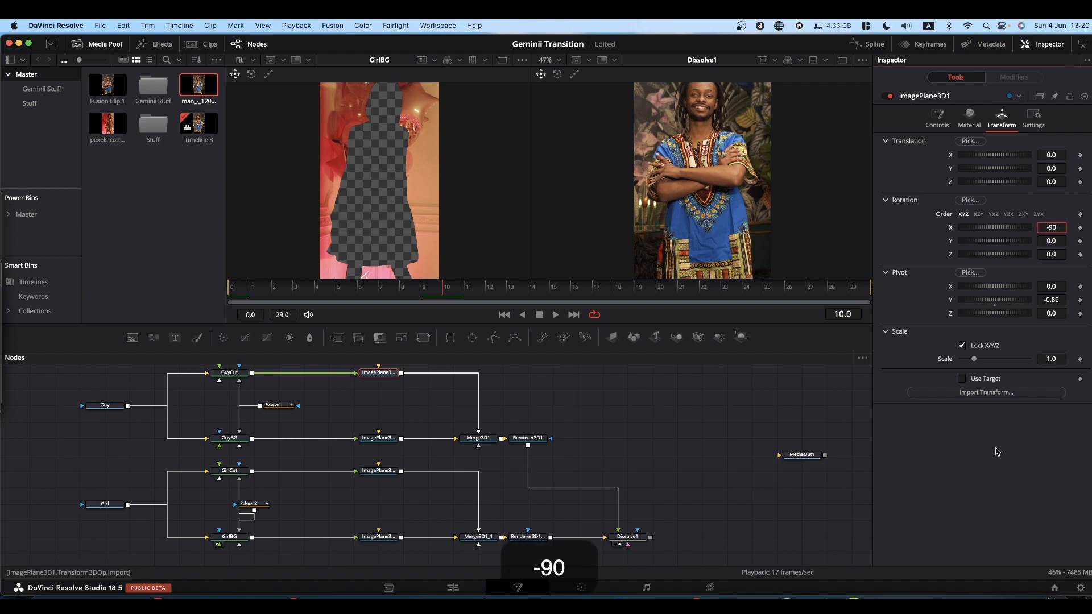
key(Return)
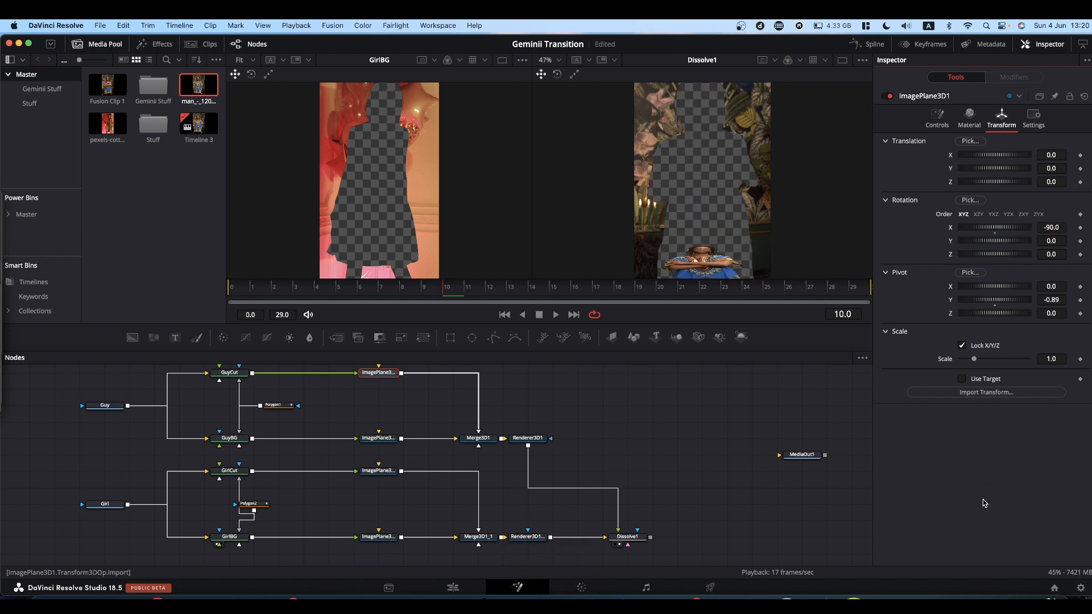
click(1080, 228)
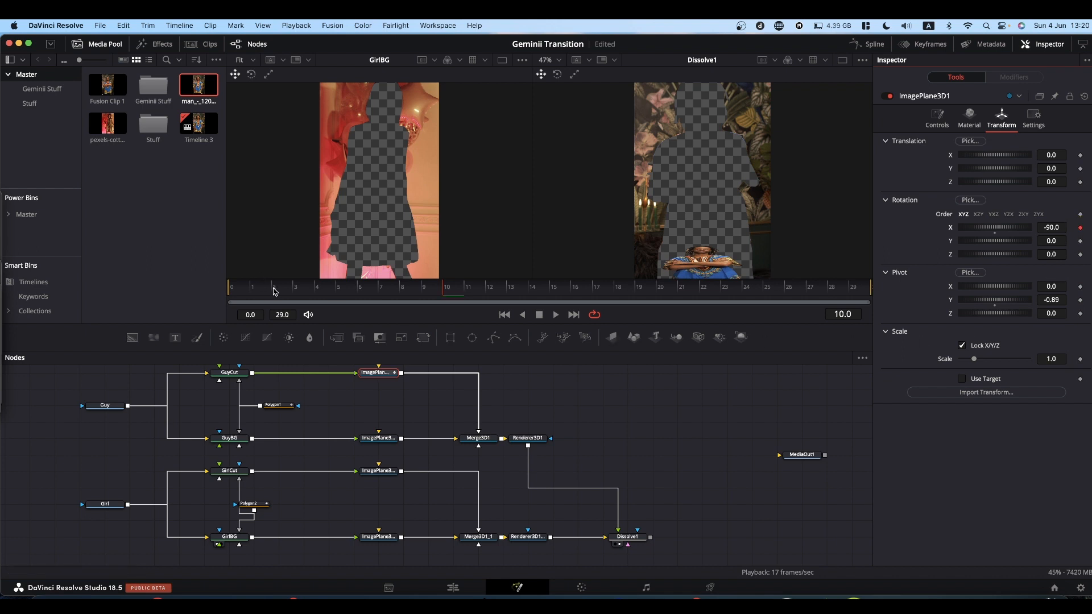
Key ImagePlane3D1's X rotation at 0 on frame 0.
drag(275, 289, 183, 295)
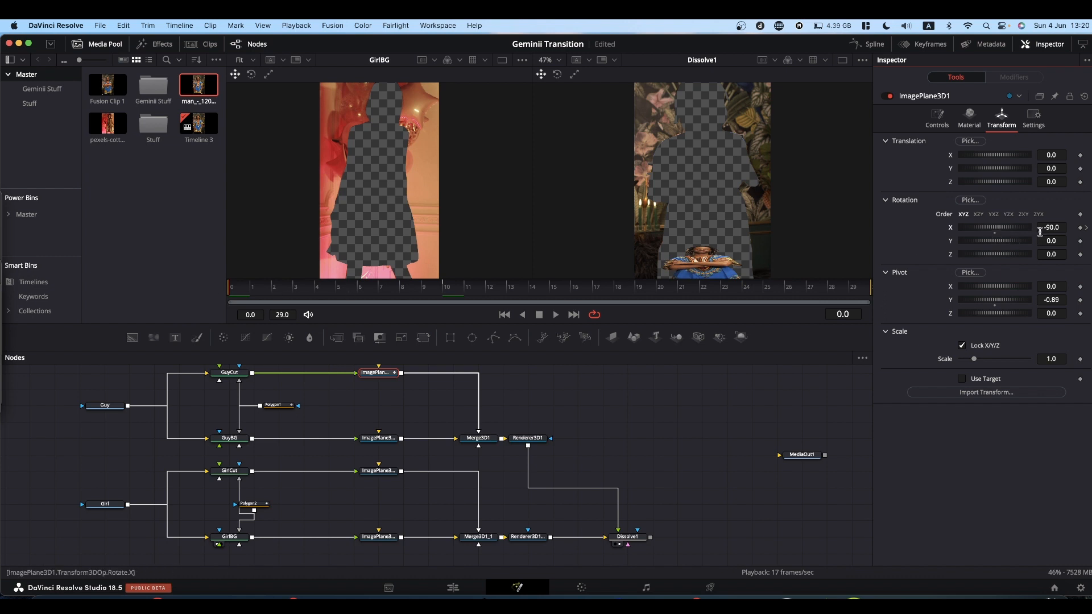
double_click(1056, 228)
text(0)
key(Return)
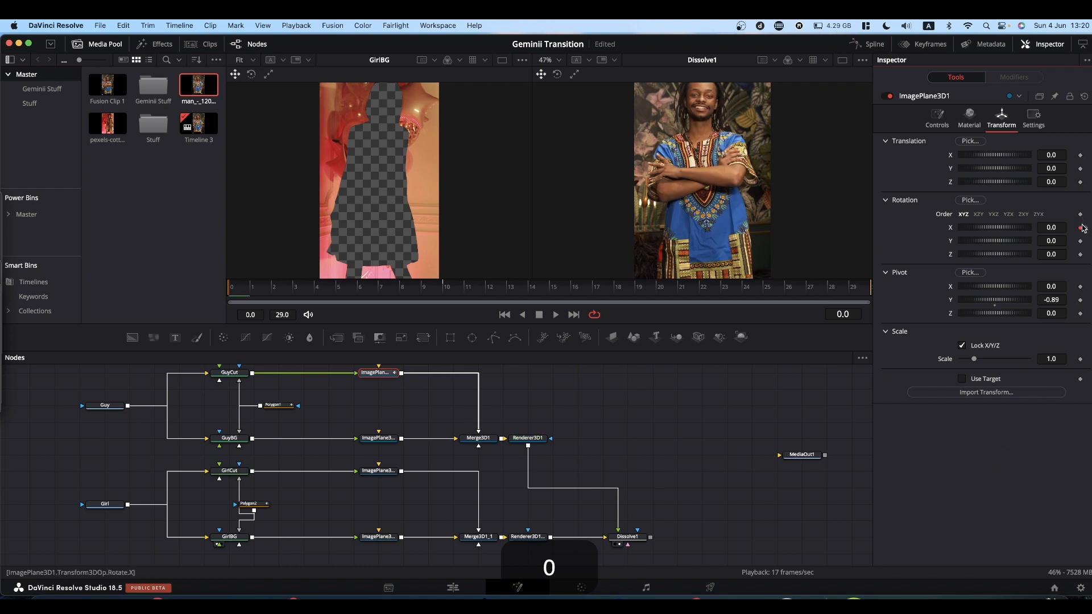
Play back the man's falling animation, and change ImagePlane3D1's X rotation at frame 10 to about -94.9.
key(space)
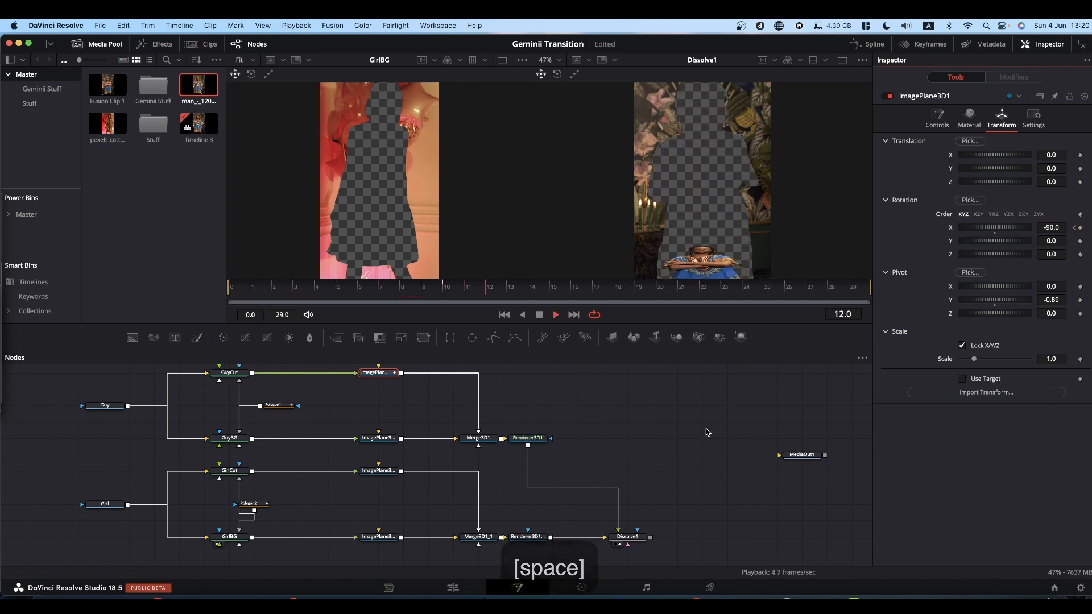
key(space)
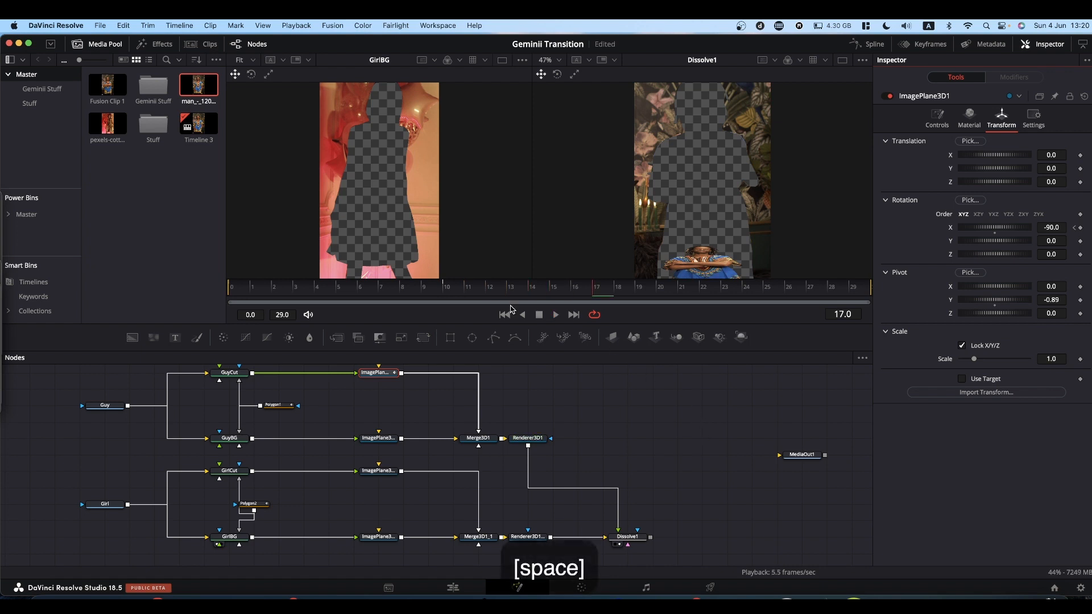
click(444, 293)
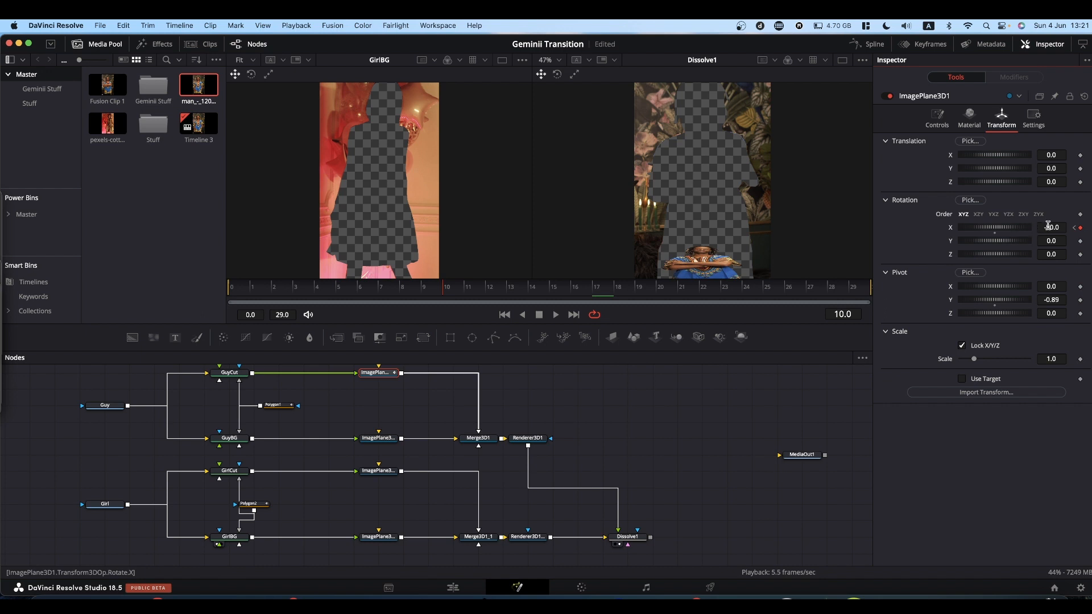
drag(1053, 228, 1021, 228)
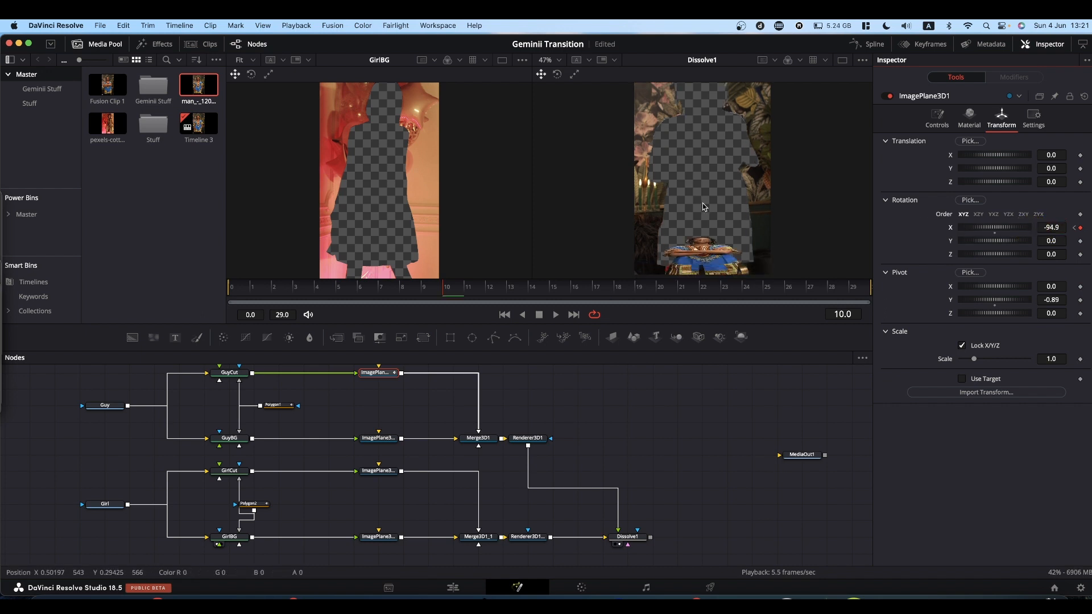
Change ImagePlane3D1's X rotation at frame 10 to about -98.5 and save the project.
drag(1052, 227, 494, 230)
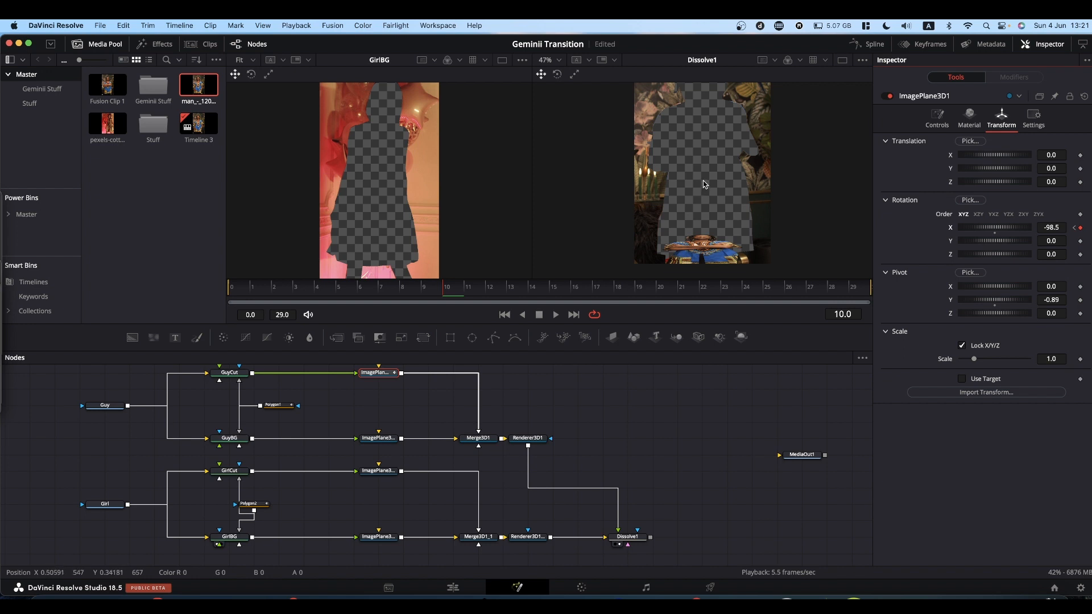
key(super+s)
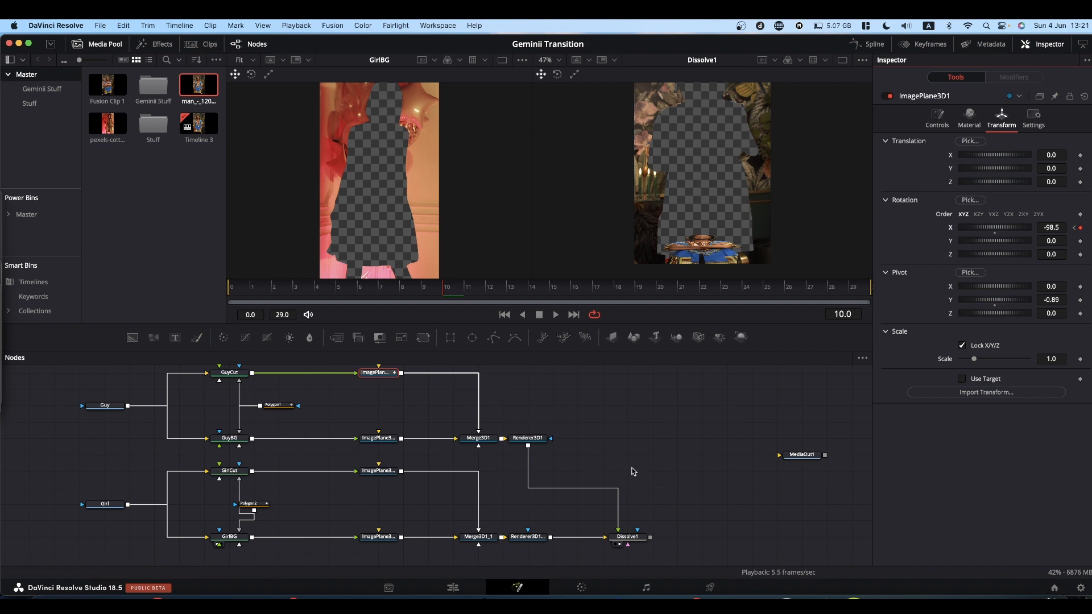
Add a Transform node after Dissolve1 and show its output in the second viewer.
click(627, 536)
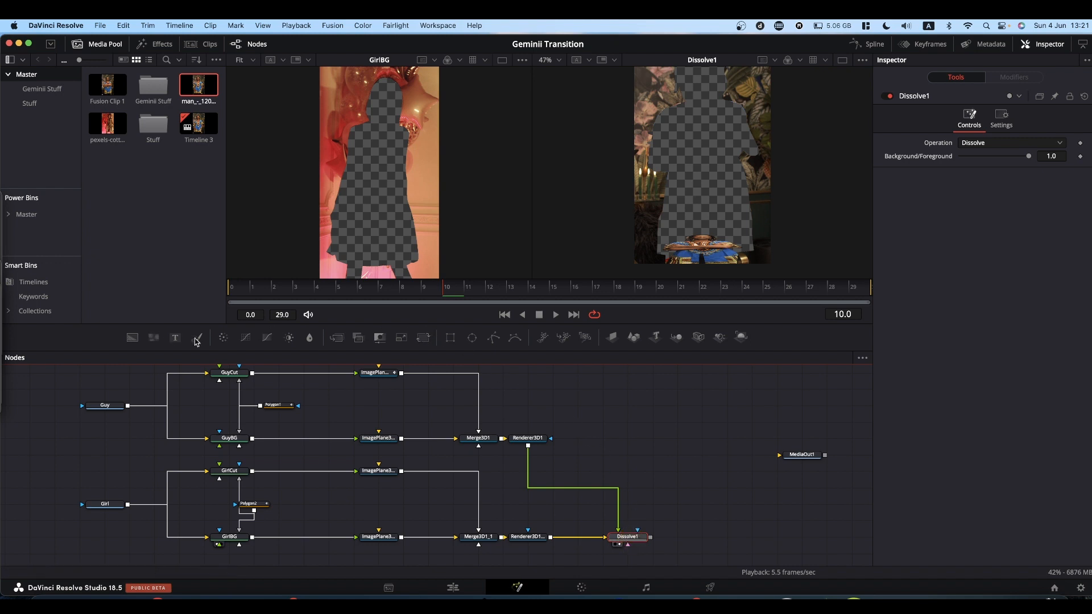
click(422, 338)
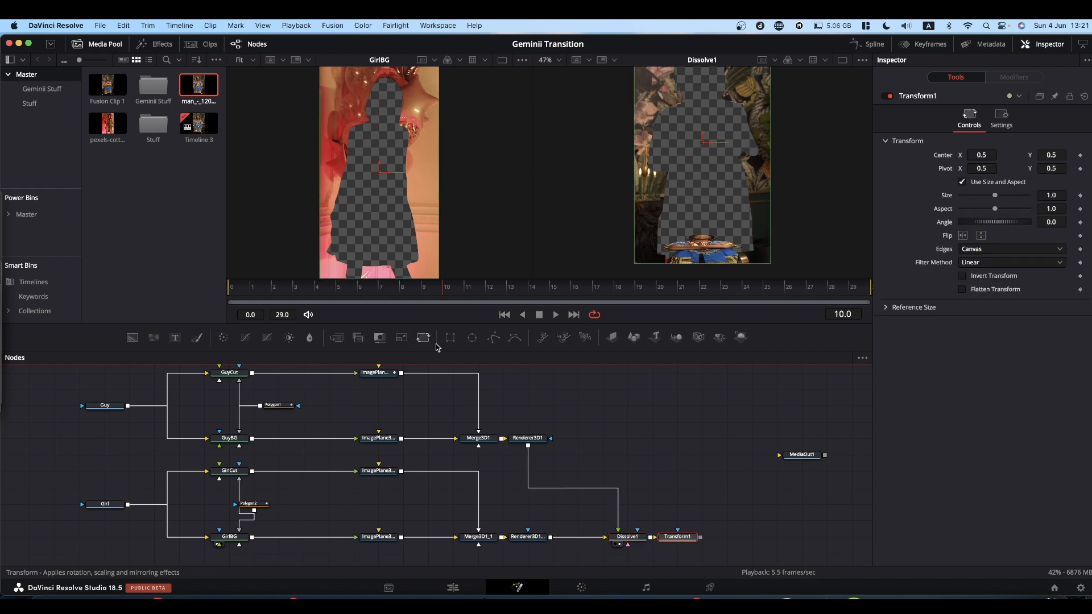
click(670, 543)
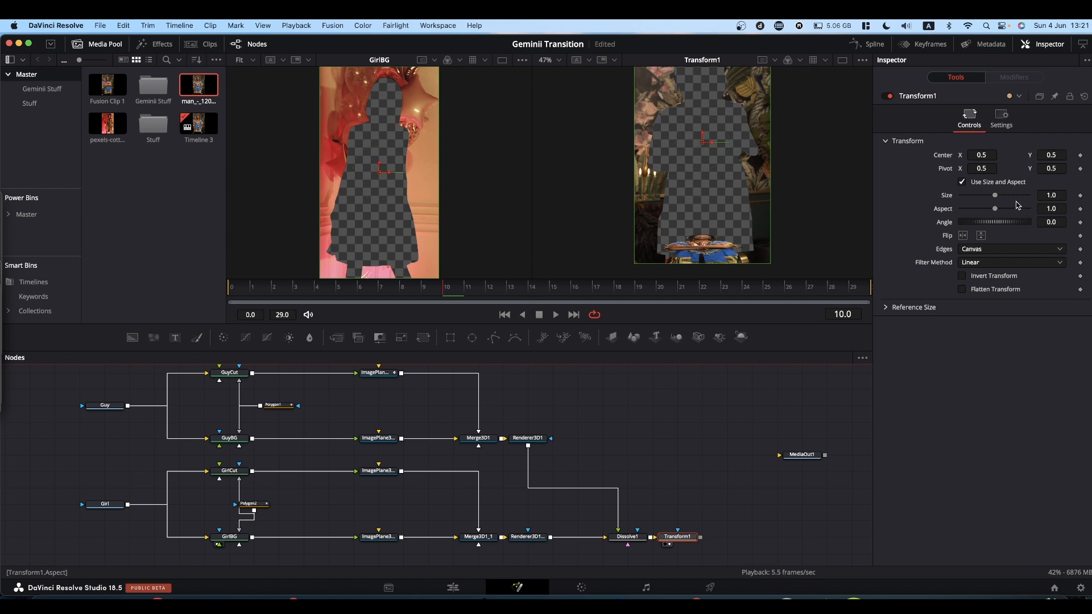
Keyframe Transform1's Size at 1.0 on frame 10 and again on frame 20.
click(1080, 195)
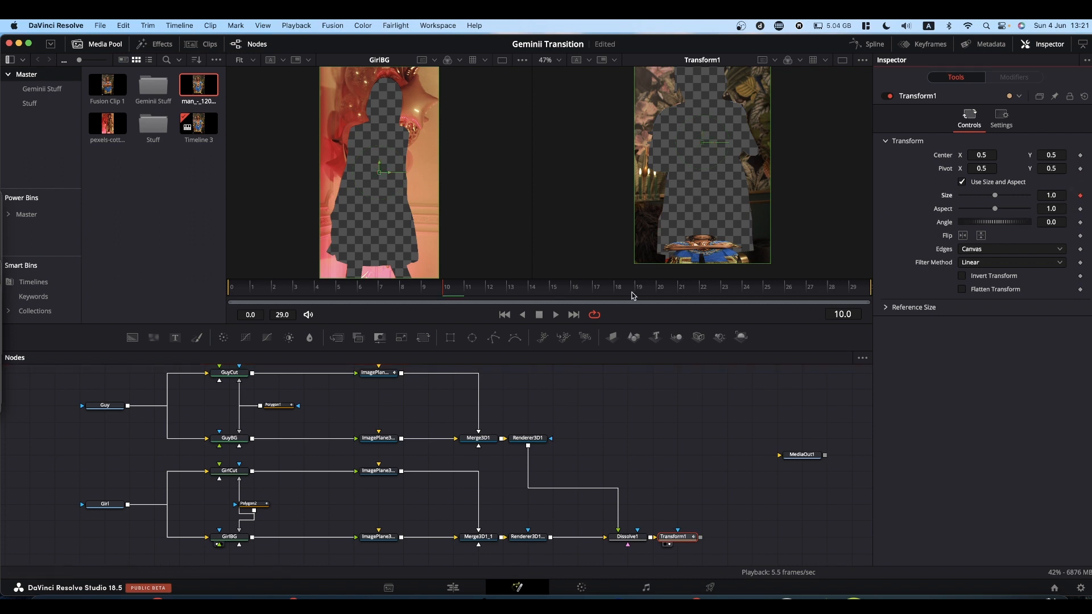
click(658, 290)
click(1080, 196)
Raise Transform1's Size to about 3.41 at frame 15 and play back the zoom.
click(550, 291)
drag(995, 199, 1007, 201)
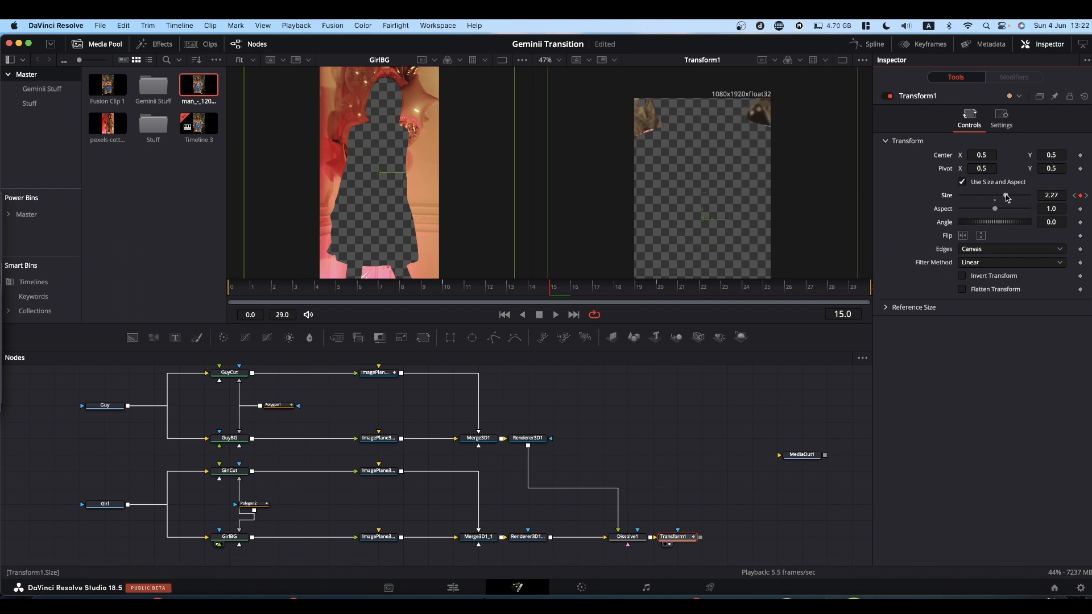
drag(1006, 197, 1016, 197)
key(space)
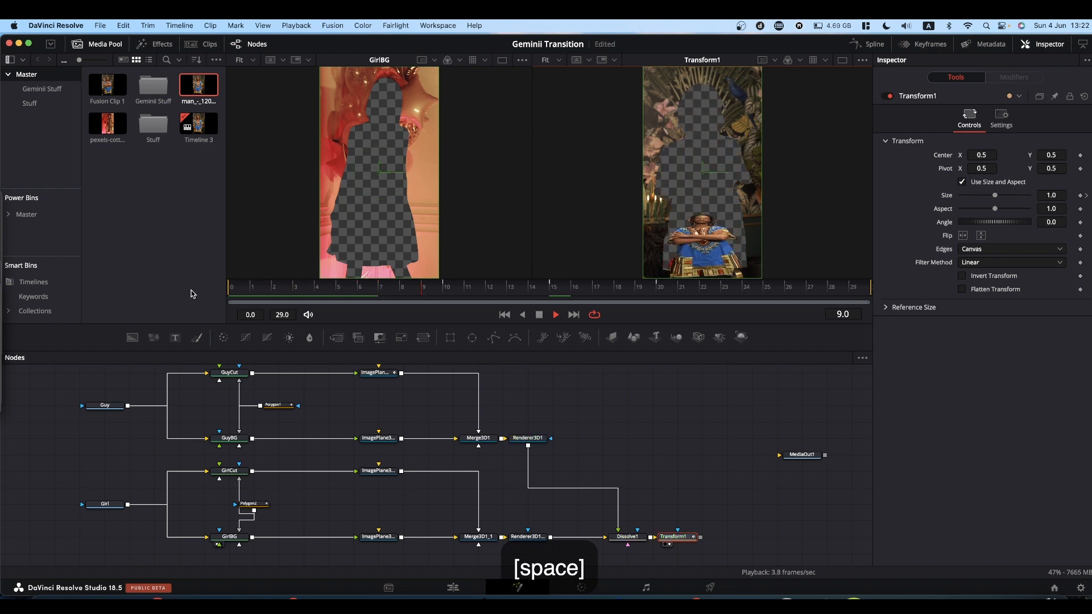
click(570, 292)
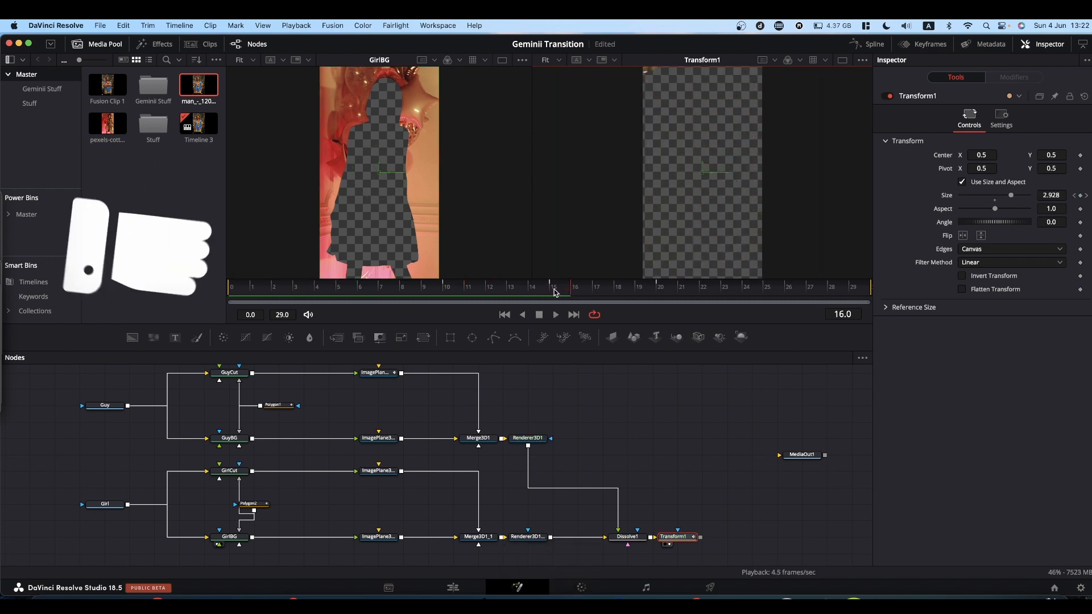
Key Dissolve1's Background/Foreground at 1.0 on frame 15 and set it to 0.0 on frame 16.
click(552, 288)
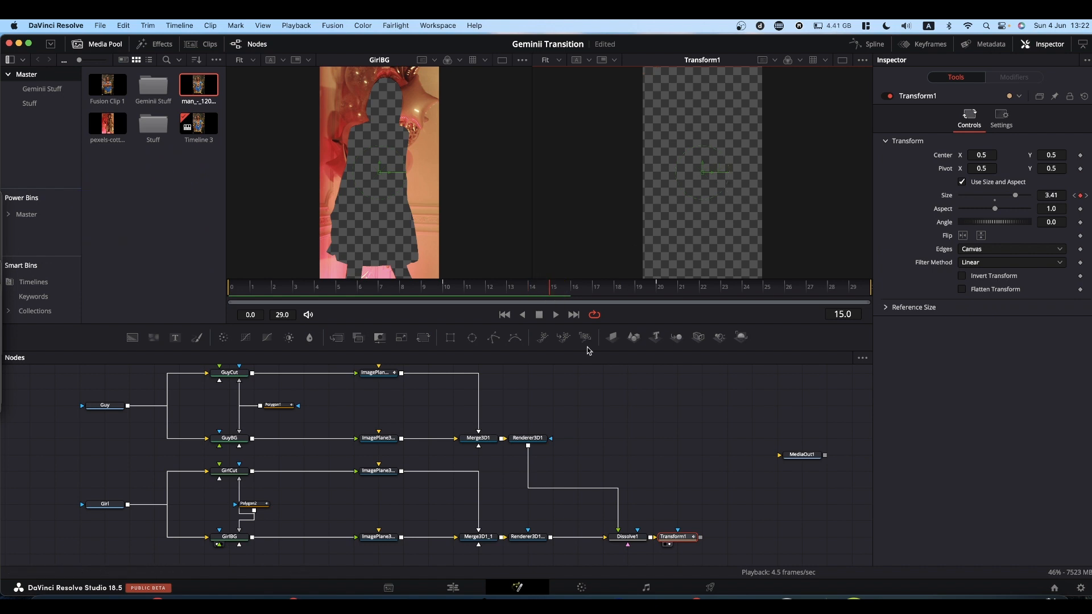
click(629, 539)
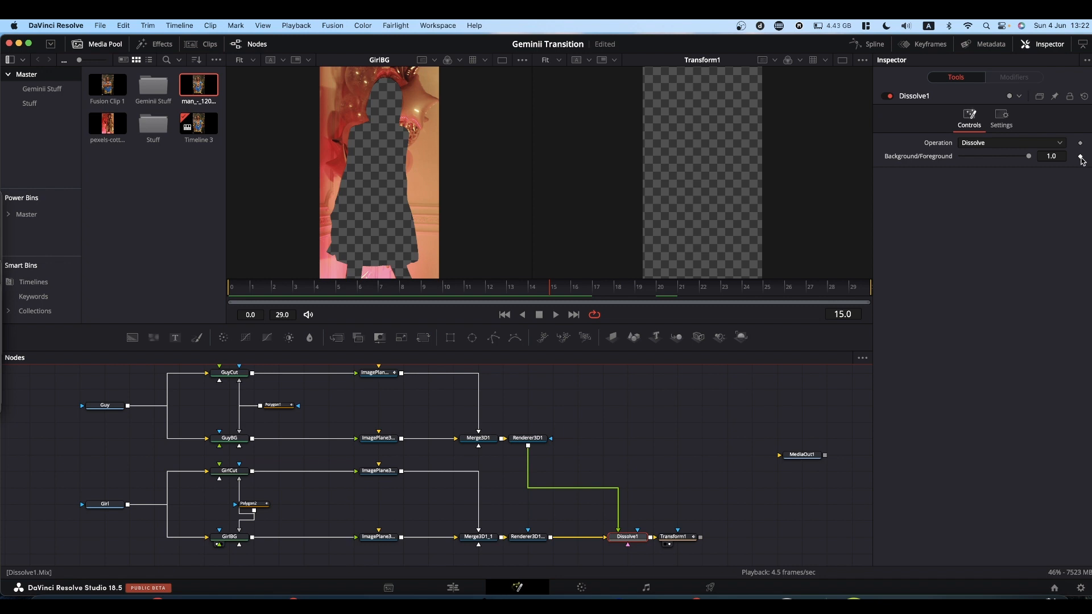
click(1080, 157)
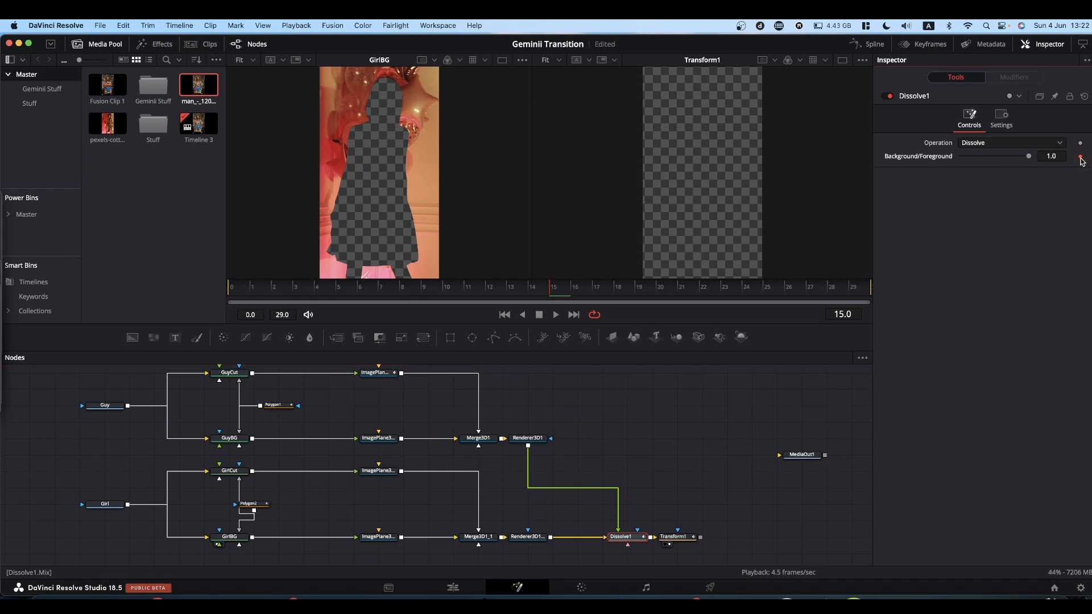
key(Right)
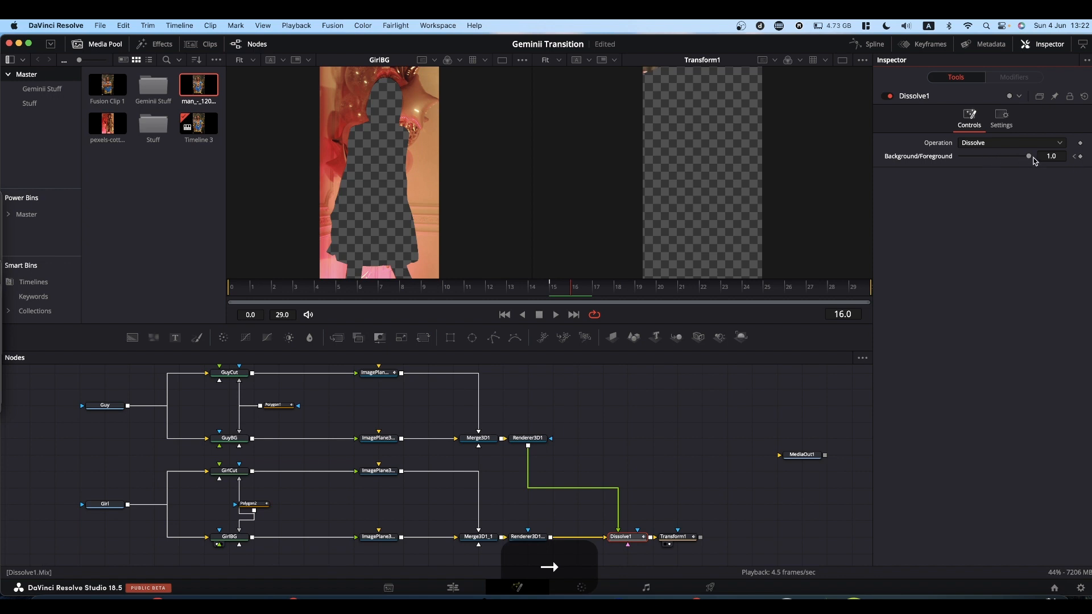
drag(1027, 156, 885, 163)
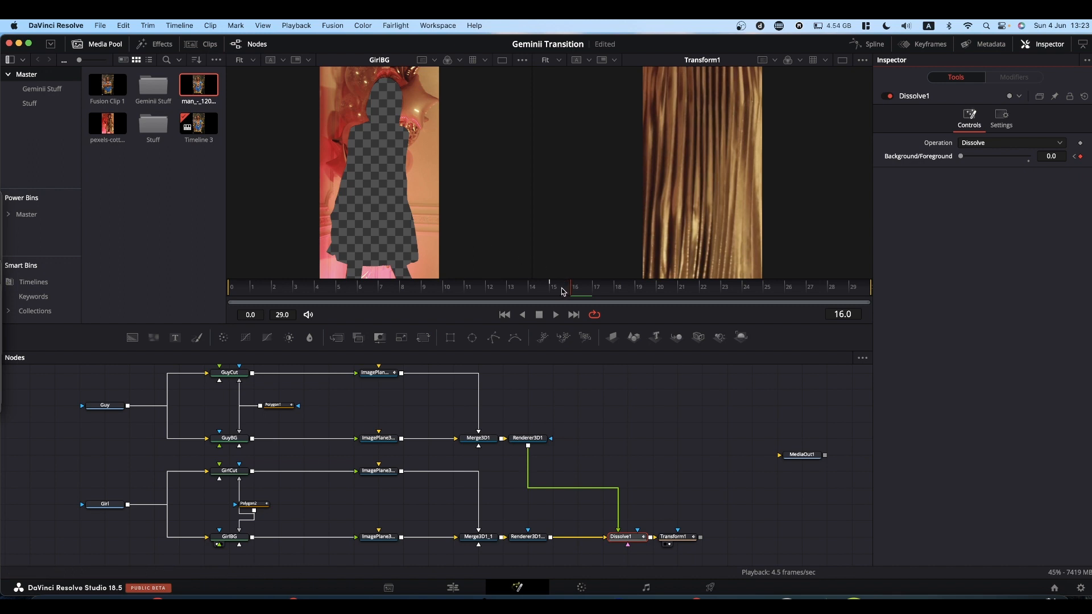
View Renderer3D1_1, then at frame 20 set GirlCut's image plane X rotation to about 66.4, key it and save the project.
drag(525, 541, 684, 161)
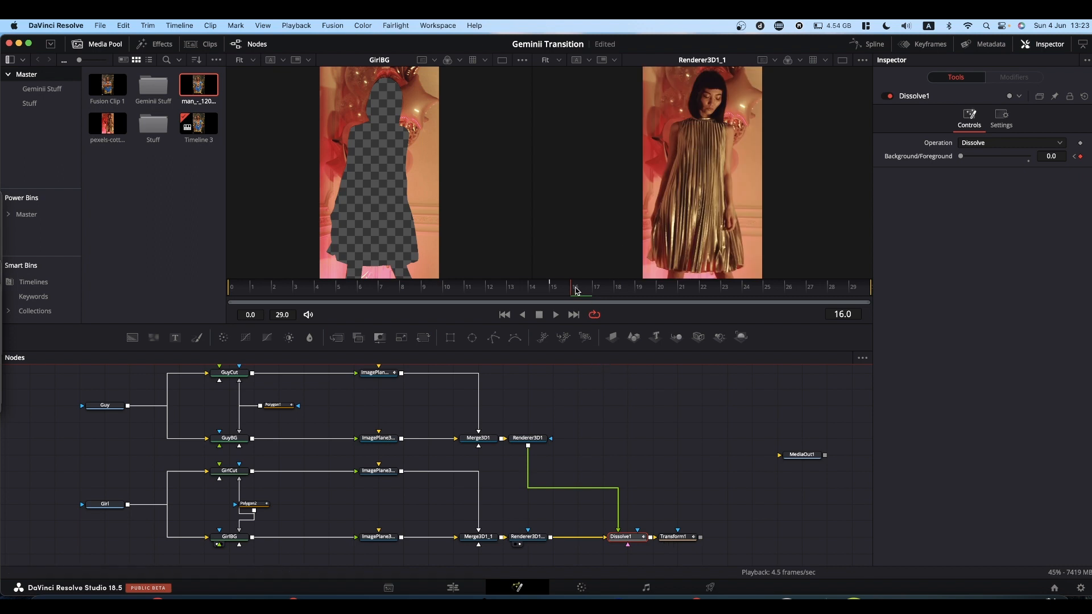
click(657, 290)
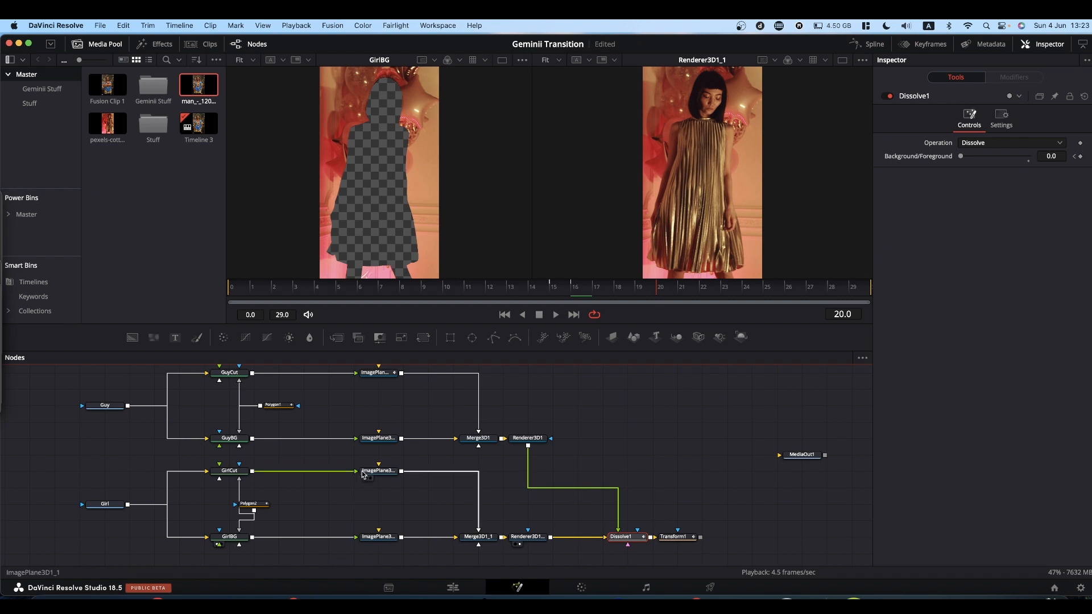
click(372, 474)
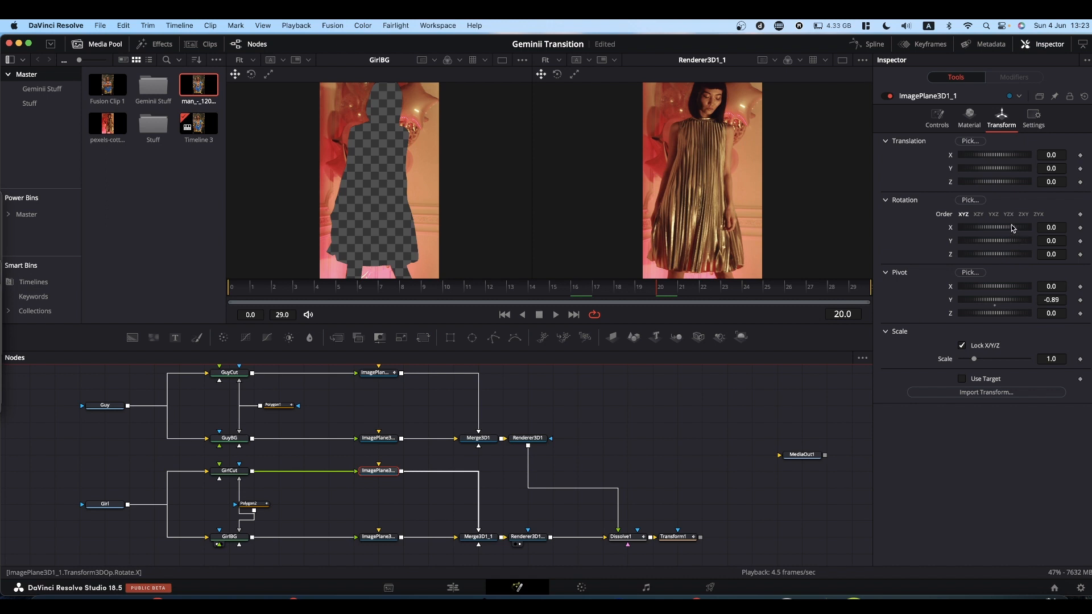
mouse_move(1011, 228)
mouse_down()
mouse_move(1056, 228)
mouse_move(980, 228)
mouse_move(998, 228)
mouse_up()
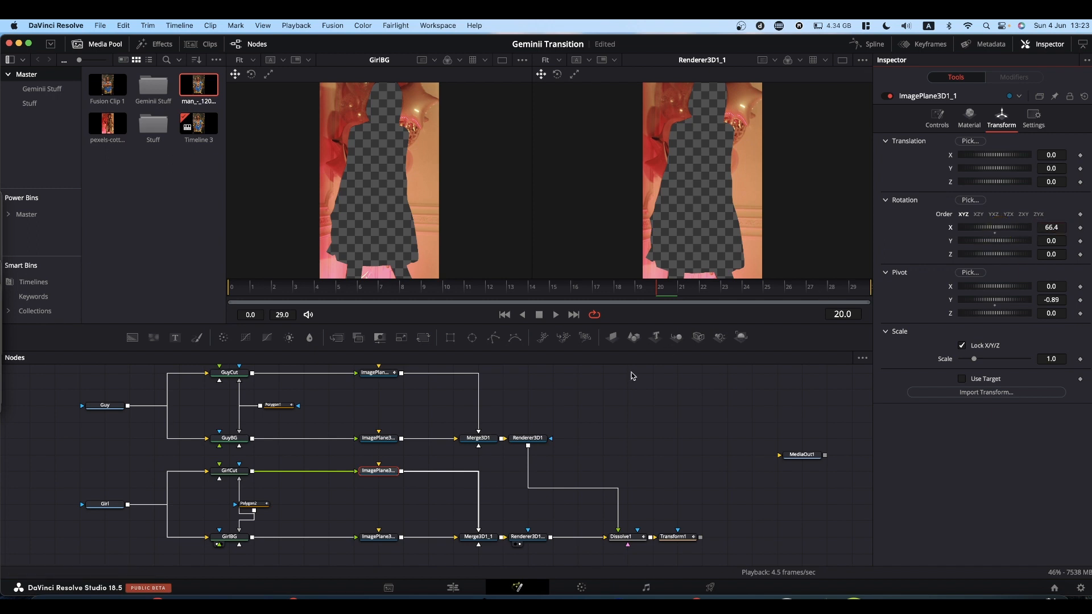
key(super+s)
click(1081, 227)
Set the X rotation of GirlCut's image plane, ImagePlane3D1_1, to 0 at frame 29.
drag(856, 292, 877, 294)
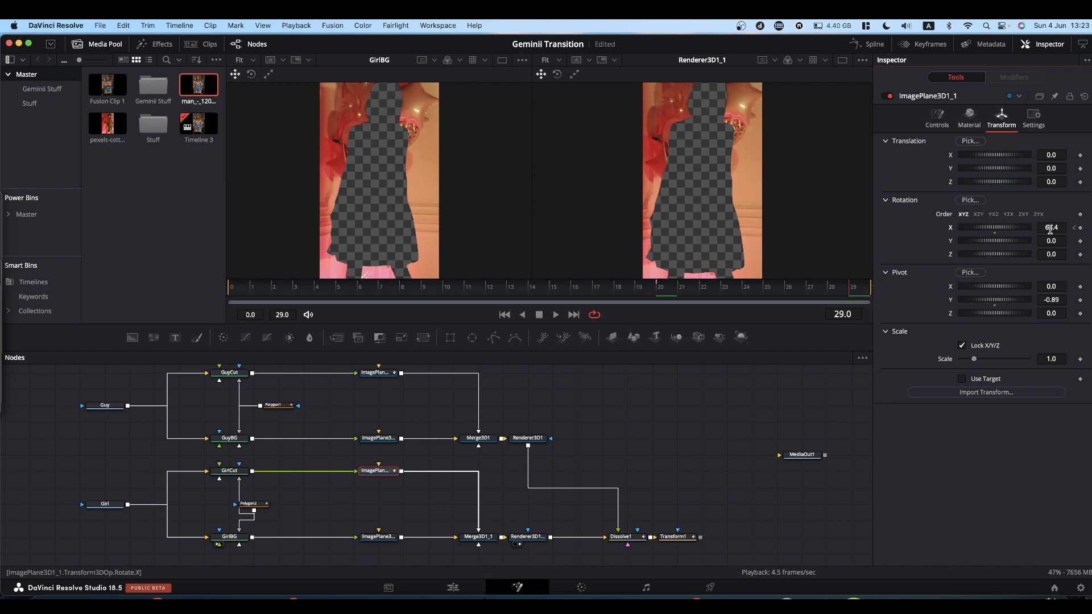
click(1050, 227)
text(0)
key(Return)
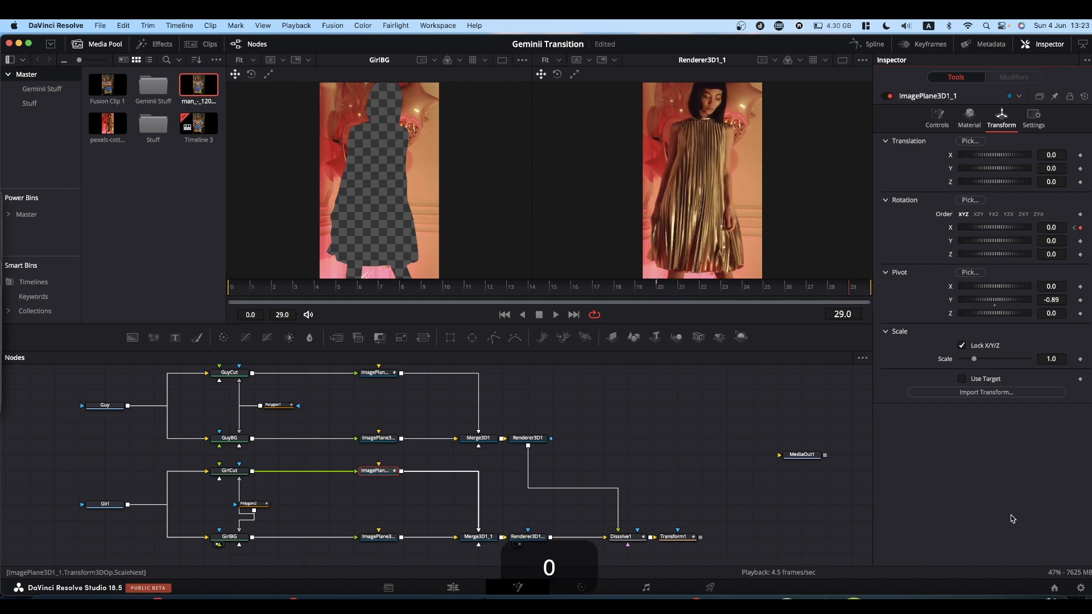
View Transform1's output and examine the switch to the woman frame by frame from frame 13 to frame 29.
click(551, 294)
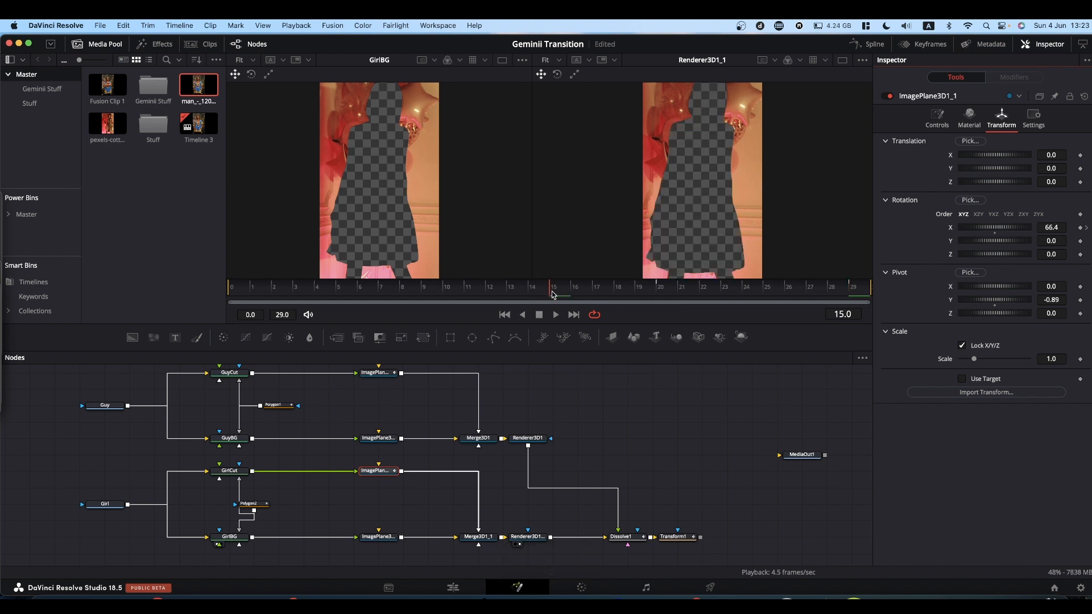
key(Right)
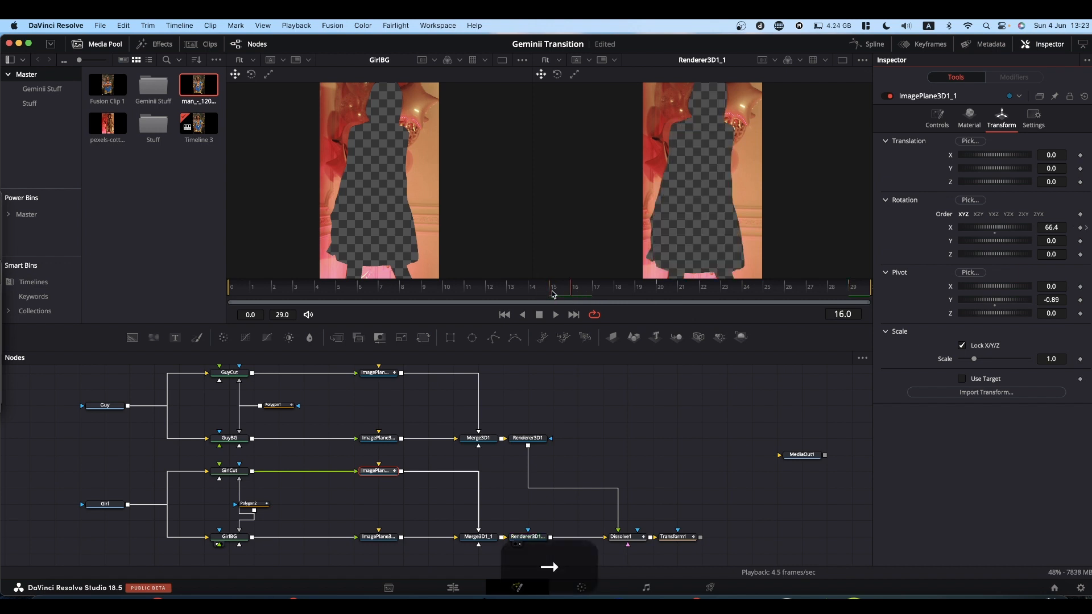
key(Left)
key(Left)
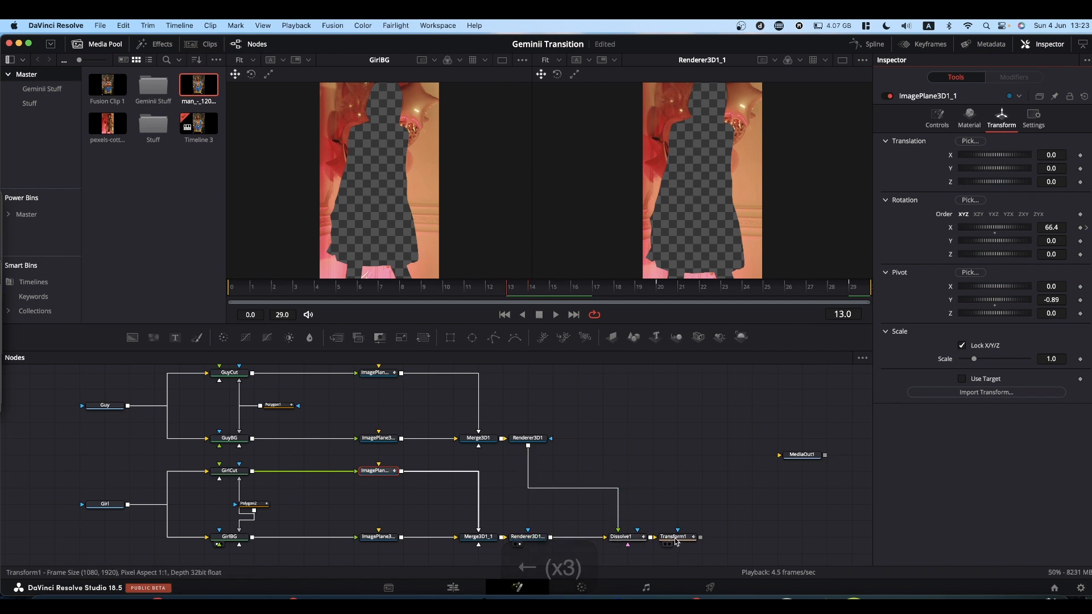
drag(672, 540, 656, 189)
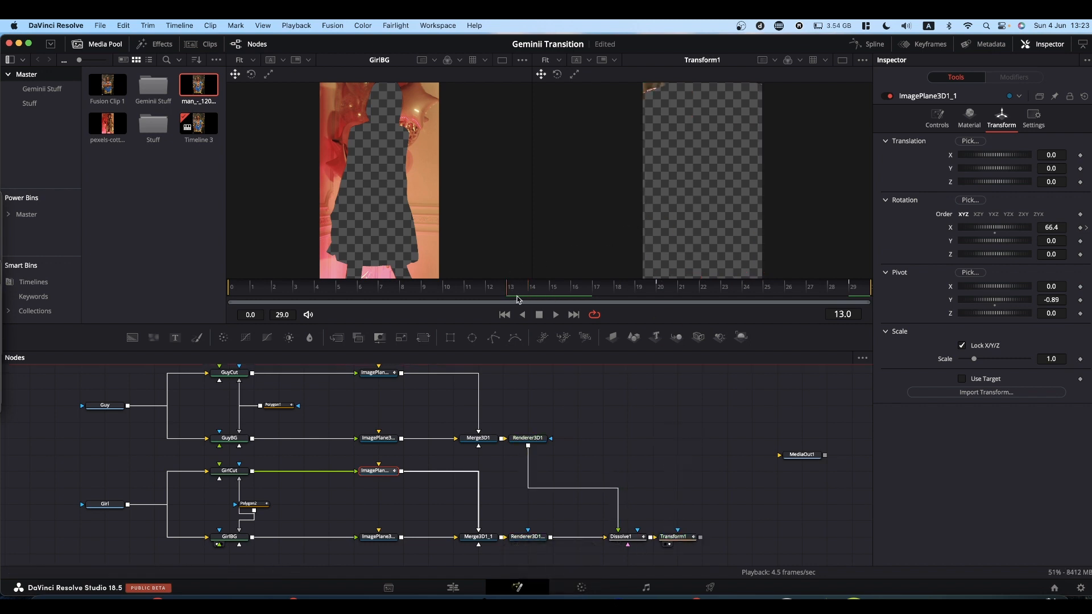
key(Right)
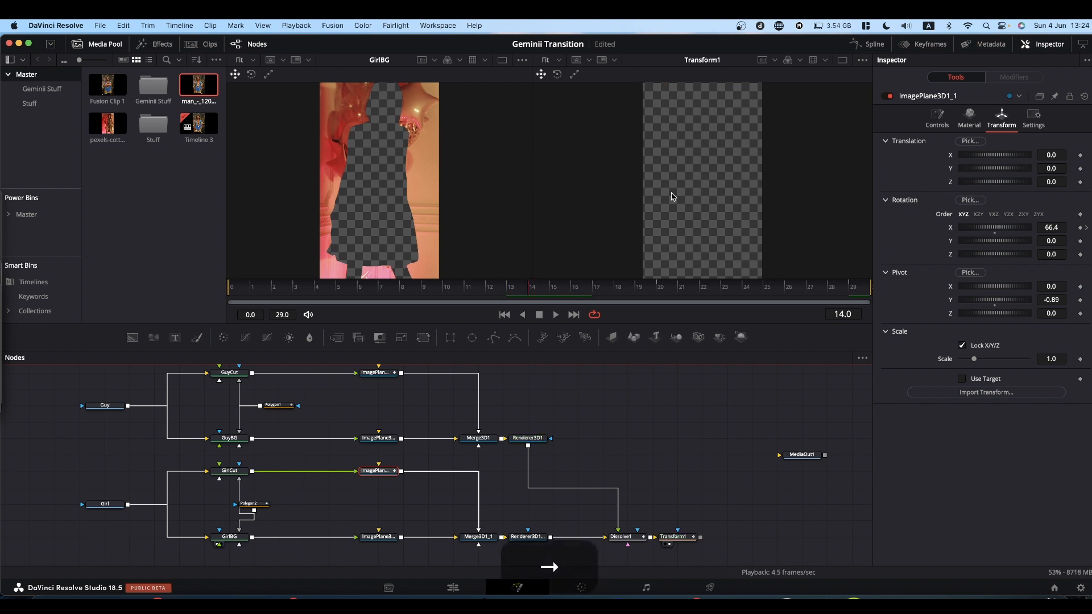
key(Right)
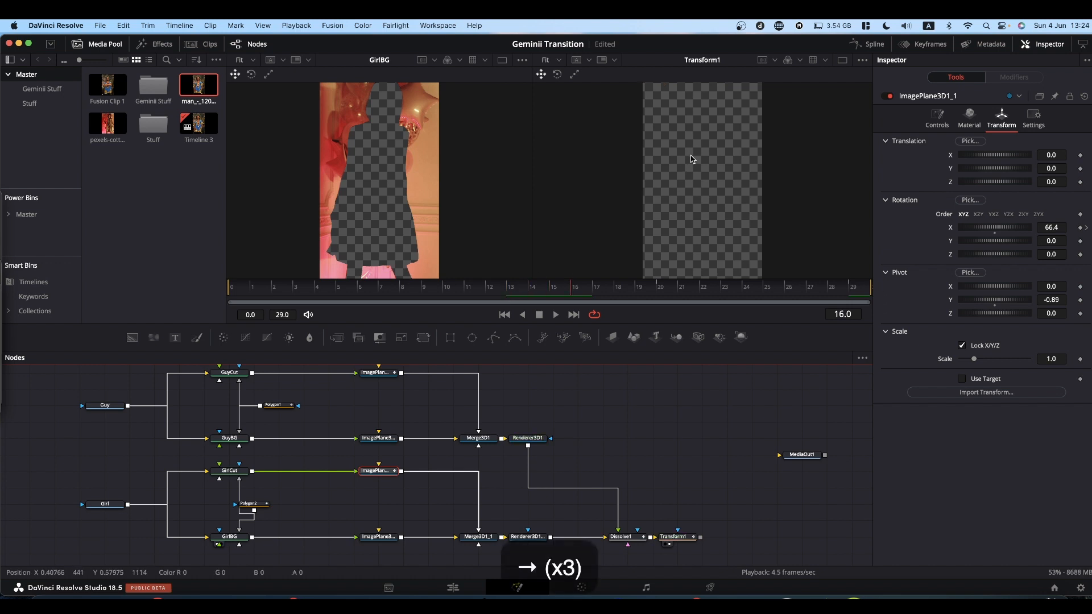
key(Left)
key(Right)
key(Right)
key(Right)
key(Right)
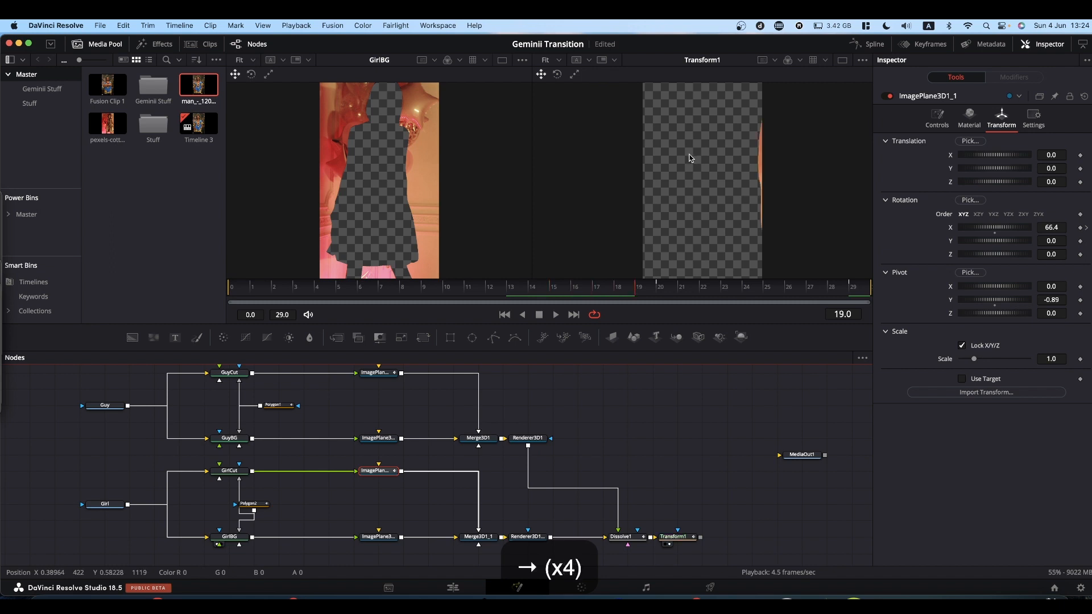
key(Right)
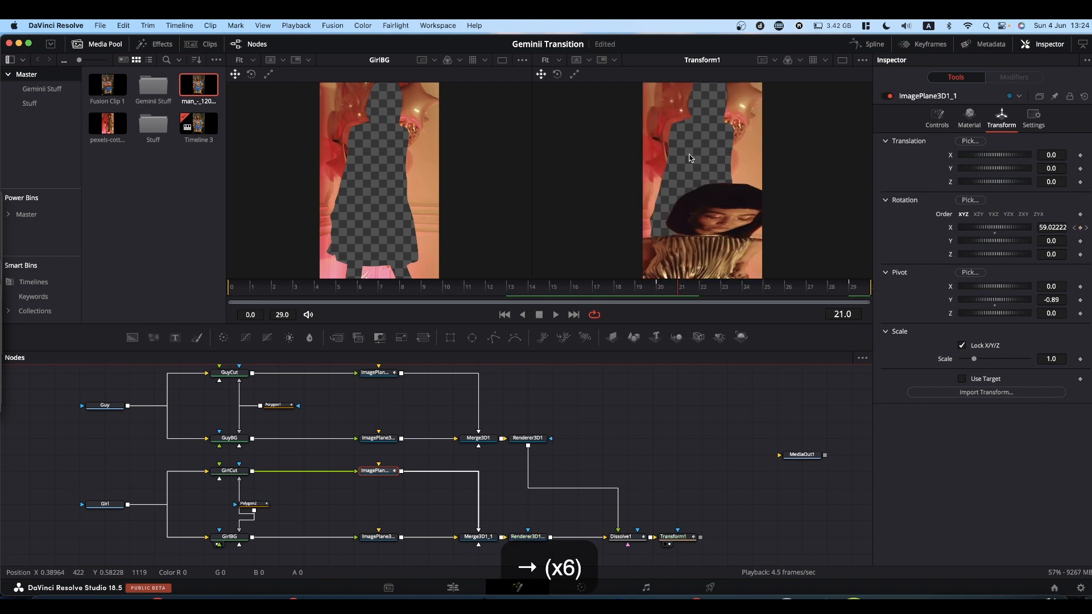
key(Right)
key(Right)
key(Right)
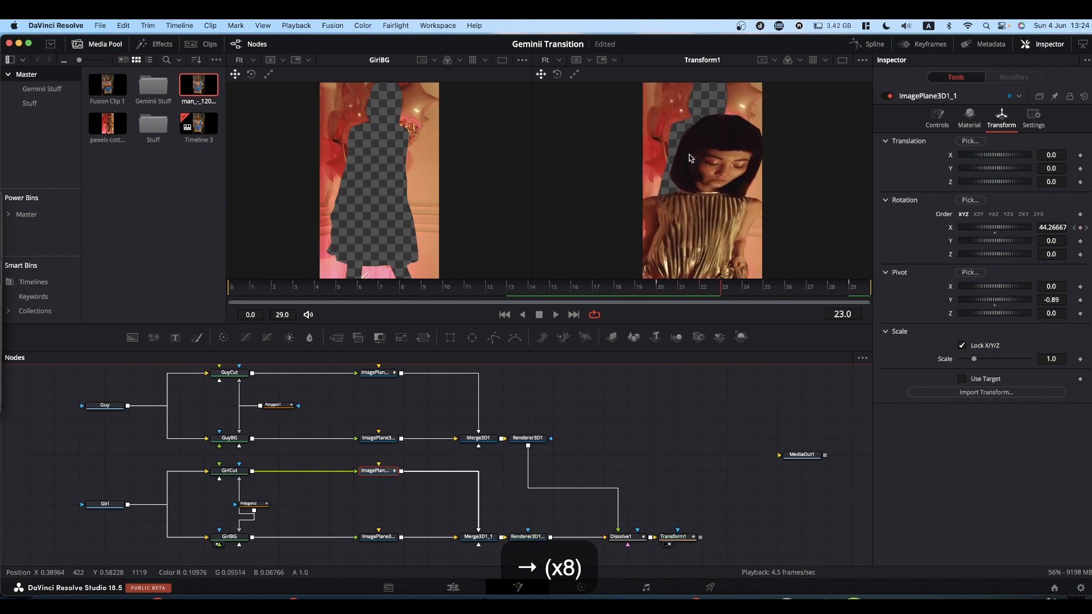
key(Right)
key(Right)
key(Right)
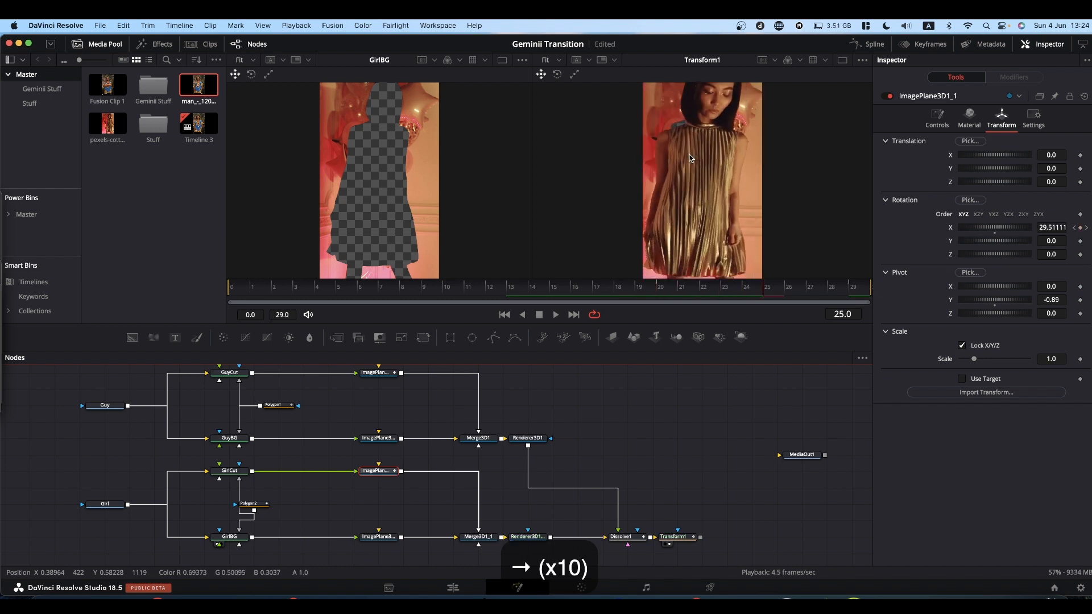
key(Right)
key(Right)
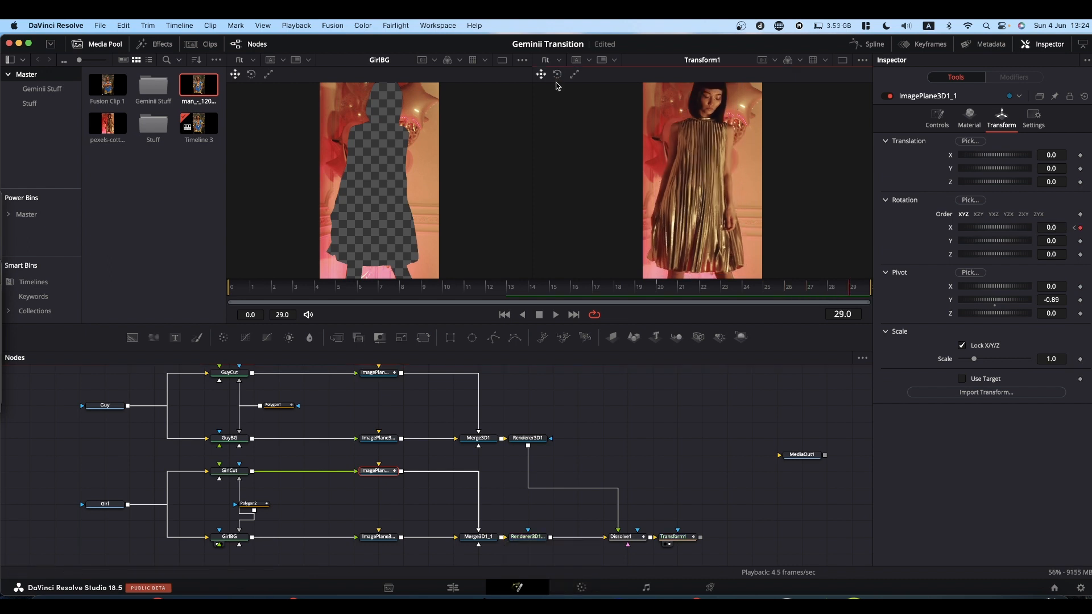
Enlarge the viewers and play back the whole transition from frame 0.
drag(661, 325, 660, 341)
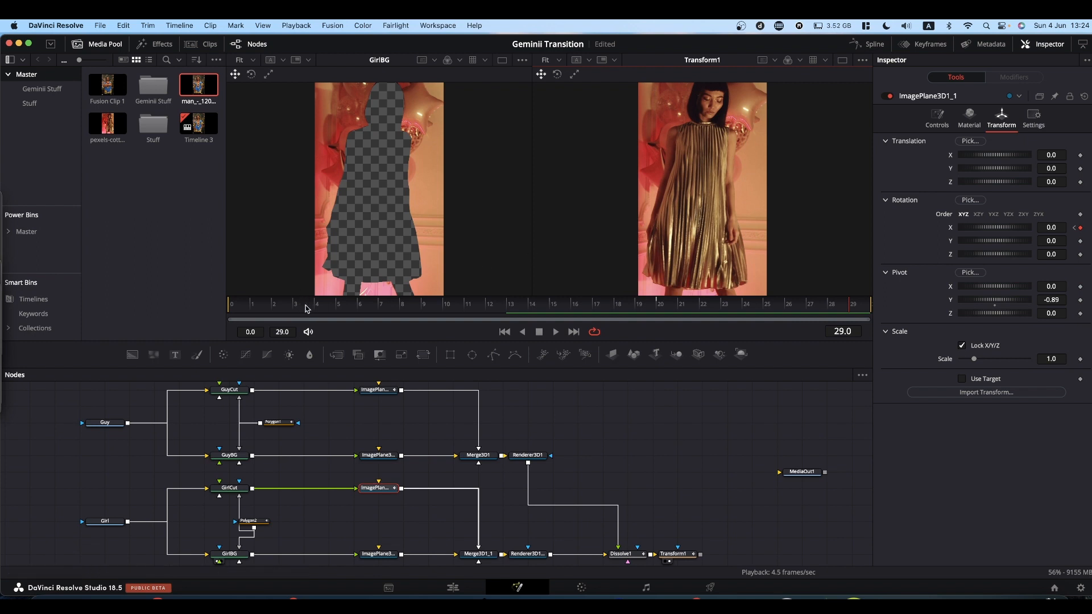
drag(305, 309, 171, 306)
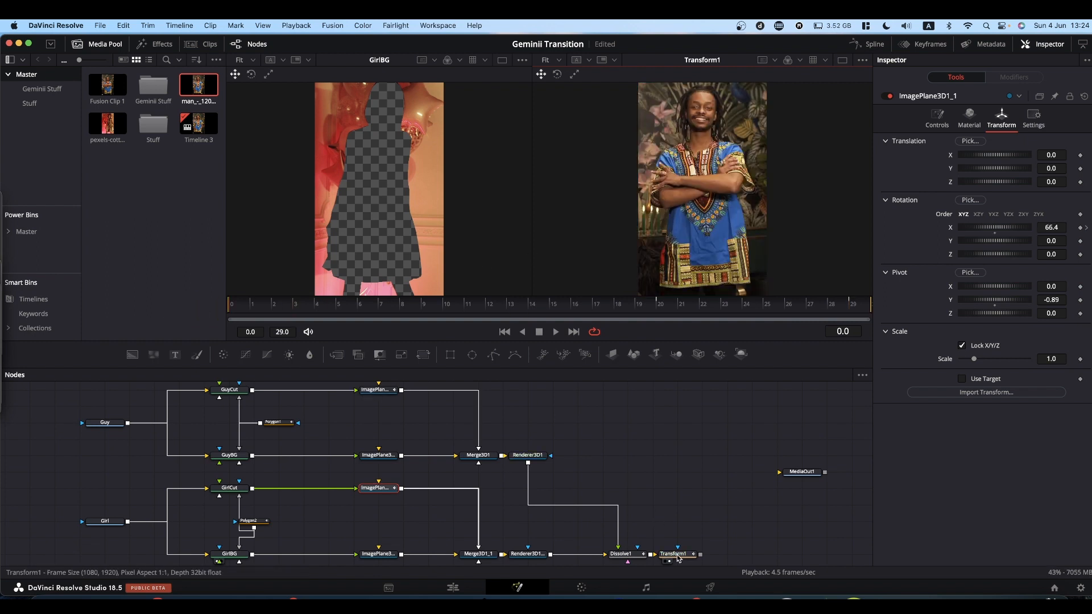
key(space)
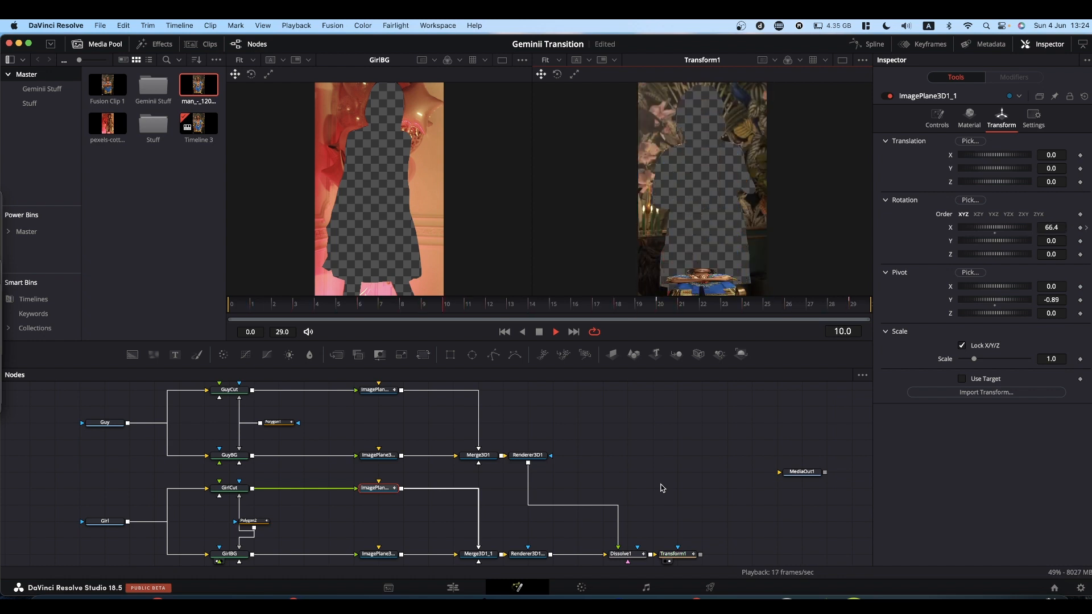
key(space)
key(space)
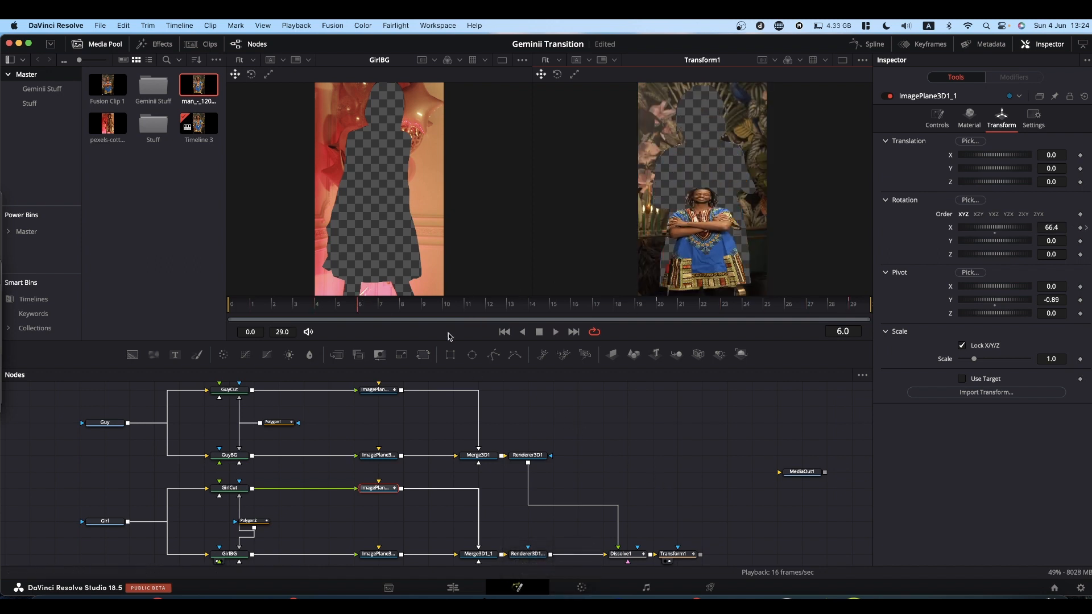
Return to frame 0 and enable motion blur on both renderers, Renderer3D1 and Renderer3D1_1.
drag(358, 303, 195, 310)
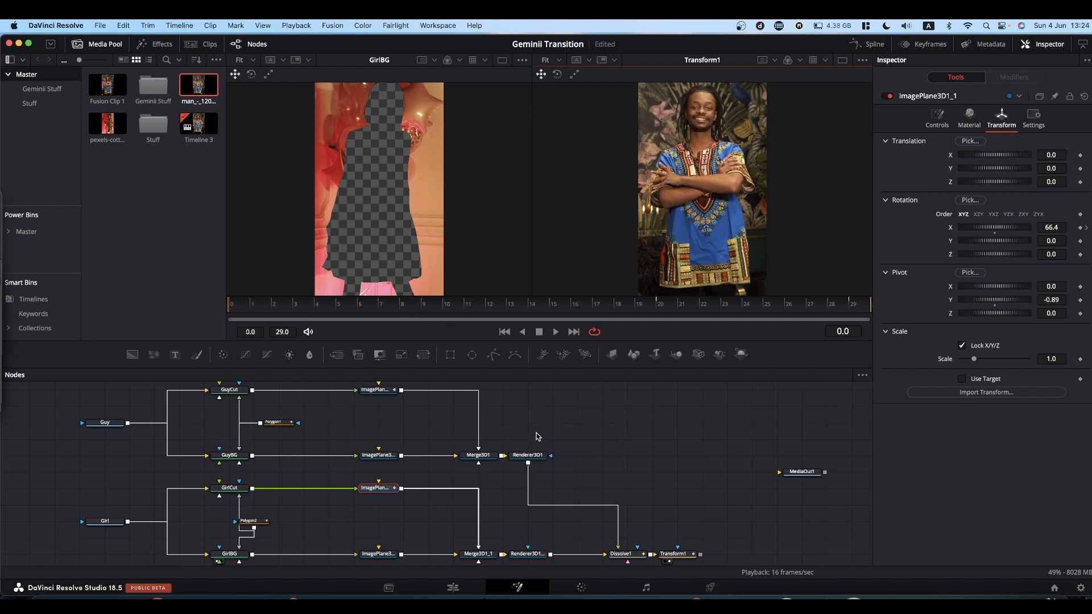
click(530, 454)
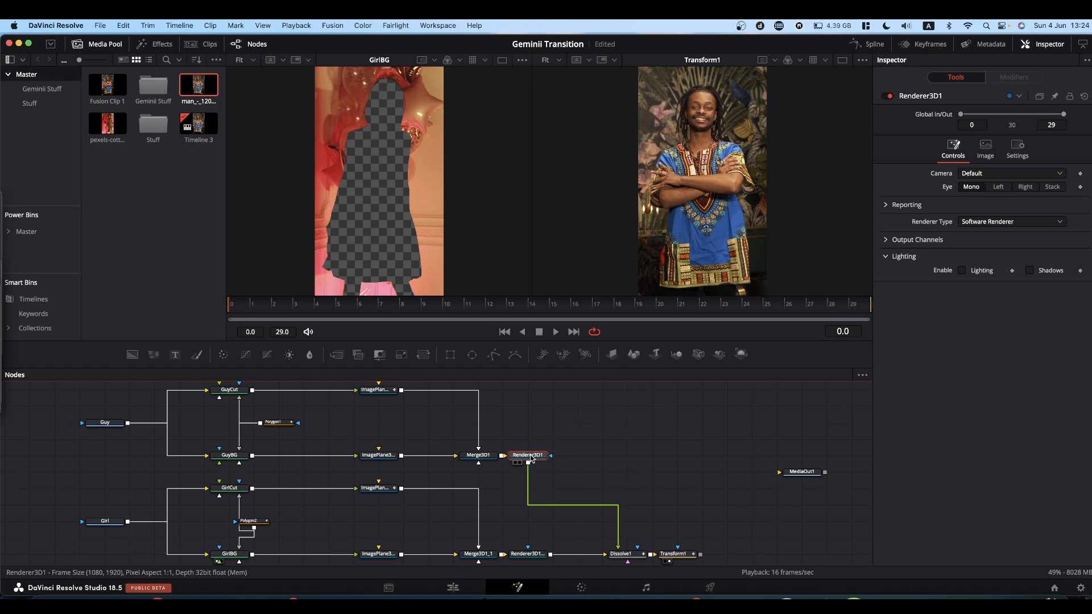
click(1017, 149)
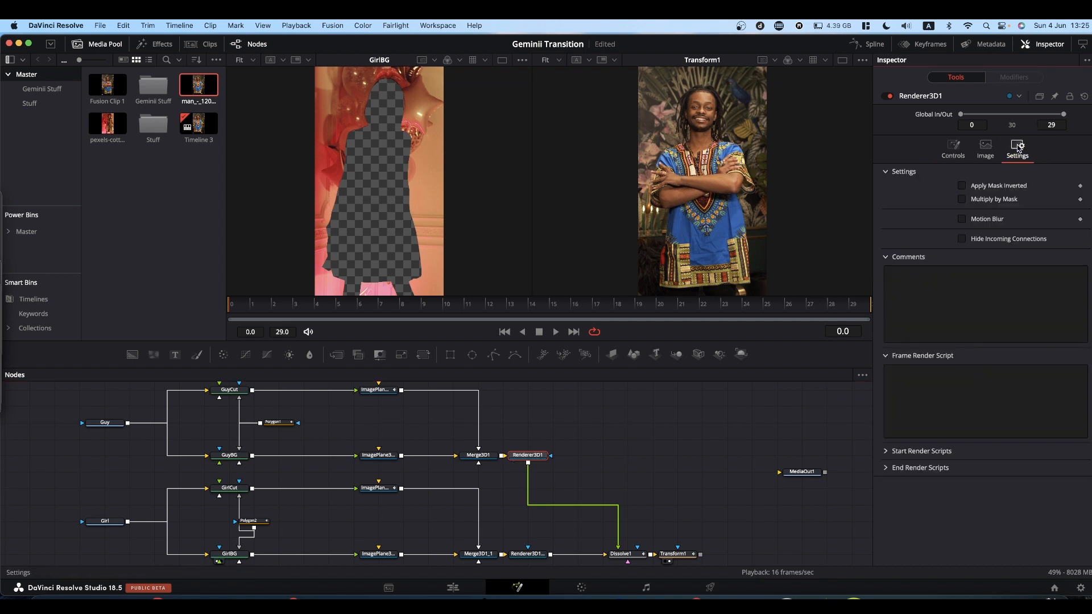
click(961, 220)
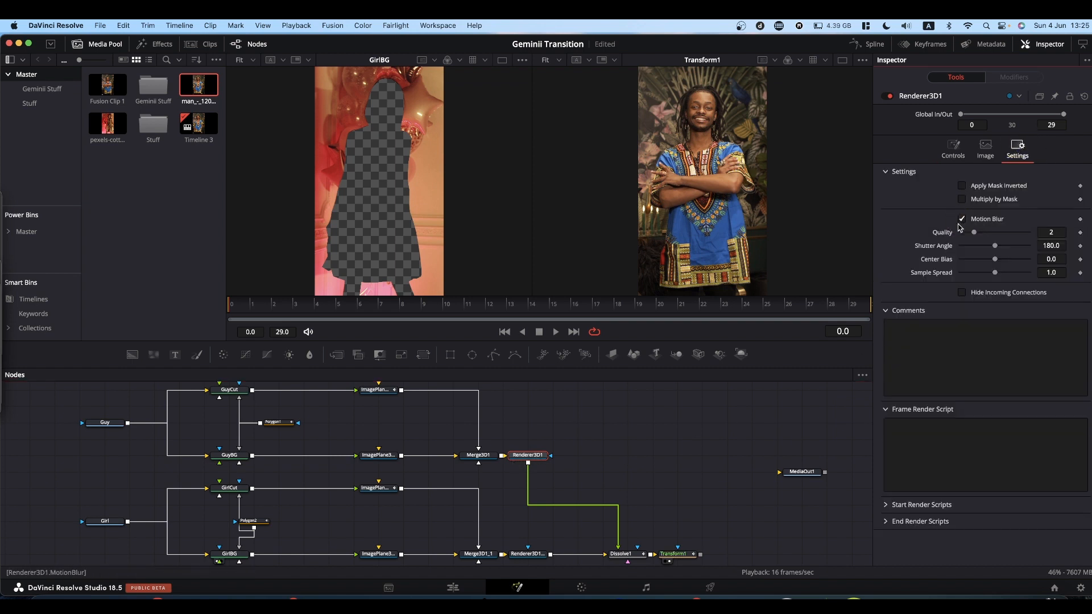
click(527, 554)
click(1017, 149)
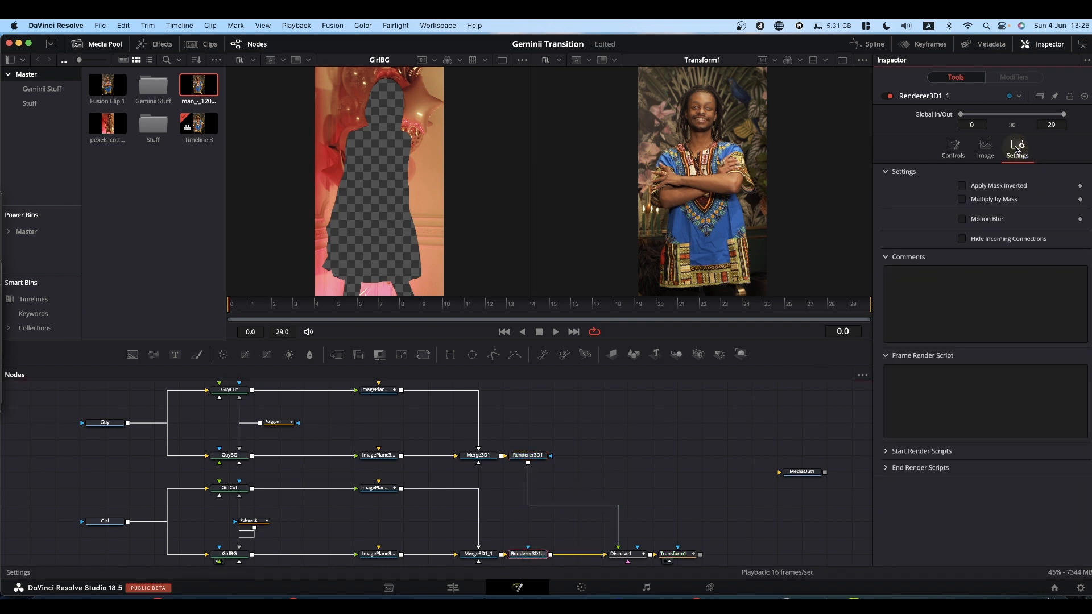
click(962, 219)
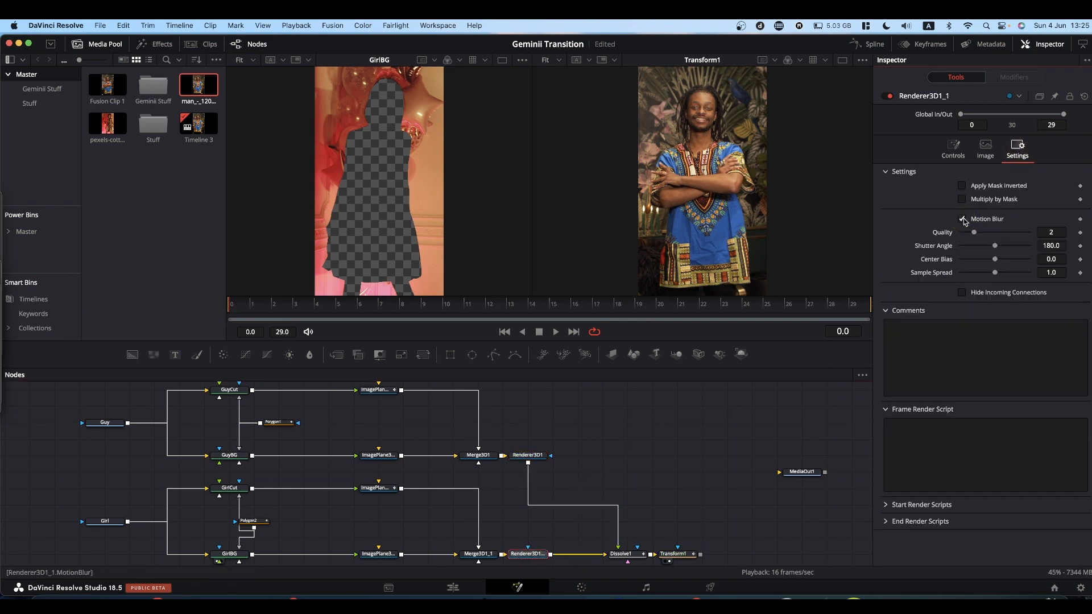
Enable motion blur on the Transform1 node.
click(675, 554)
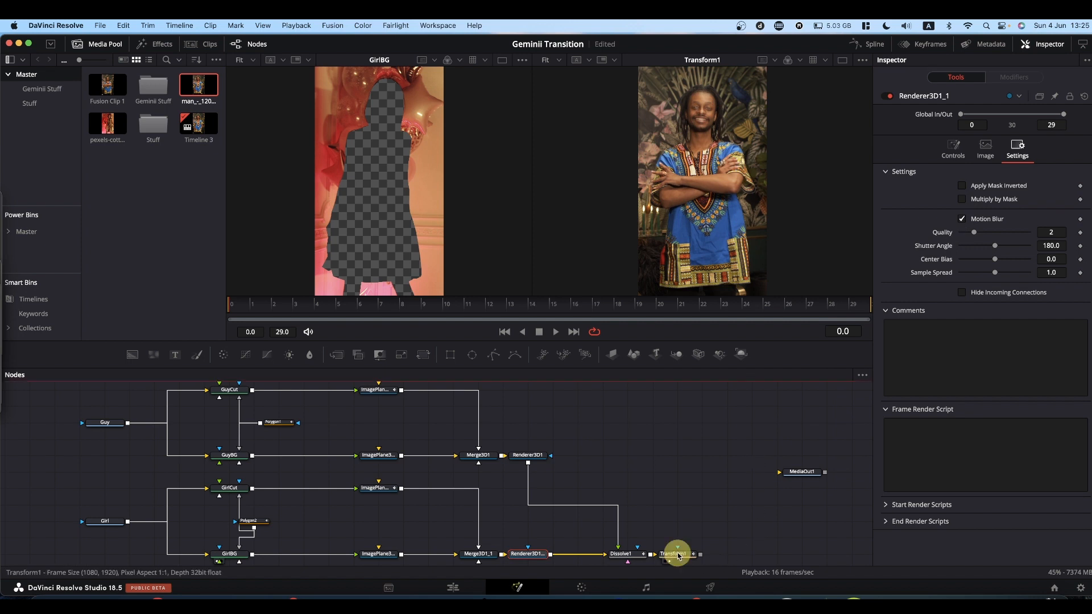
click(1004, 118)
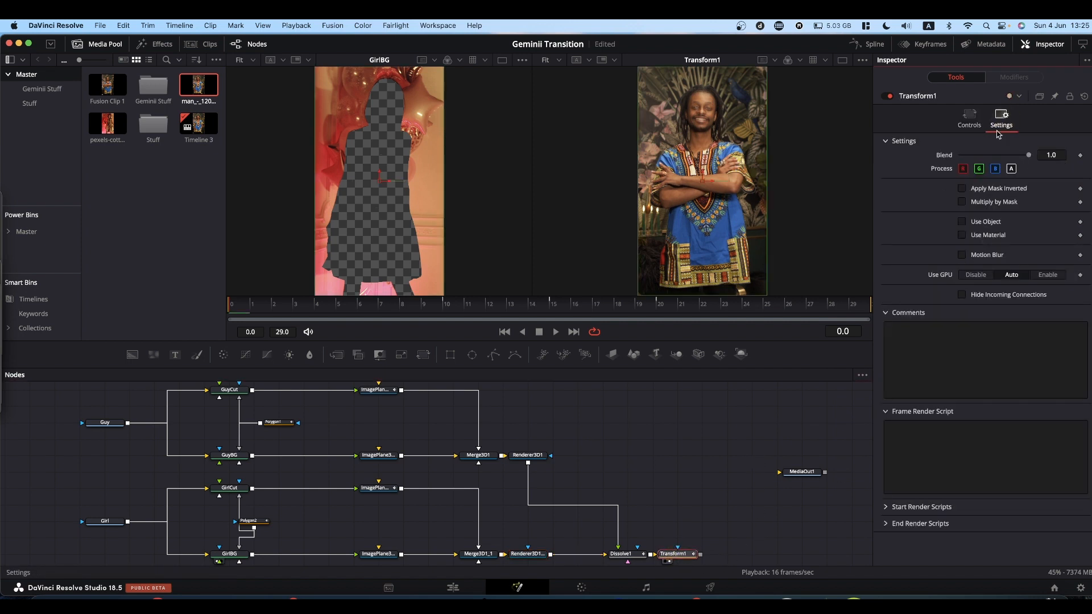
click(962, 255)
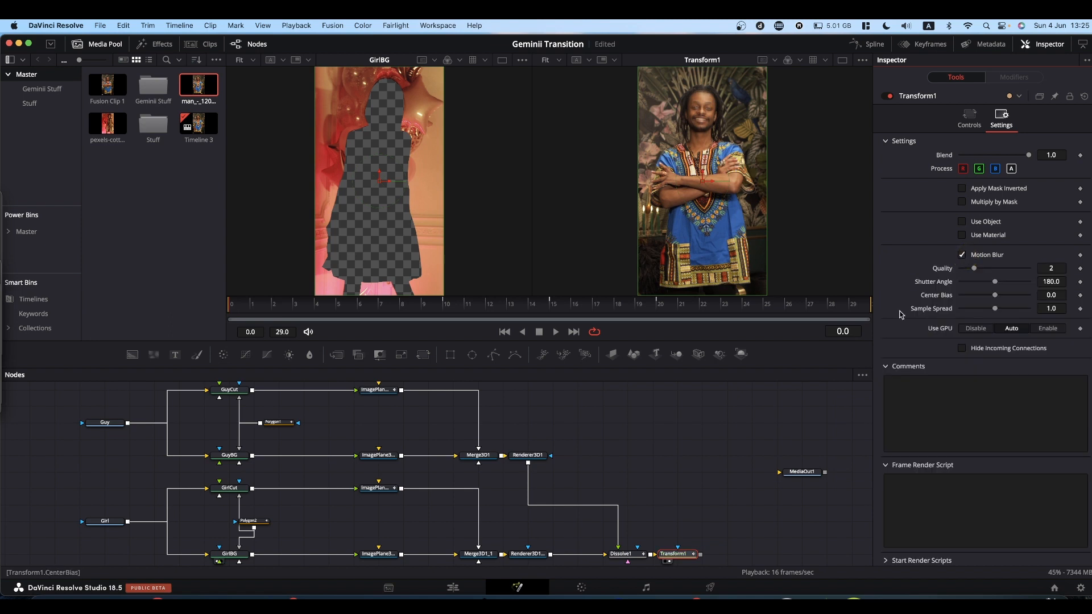
Play back the transition to check its motion blur, then stop and go to frame 29.
click(277, 307)
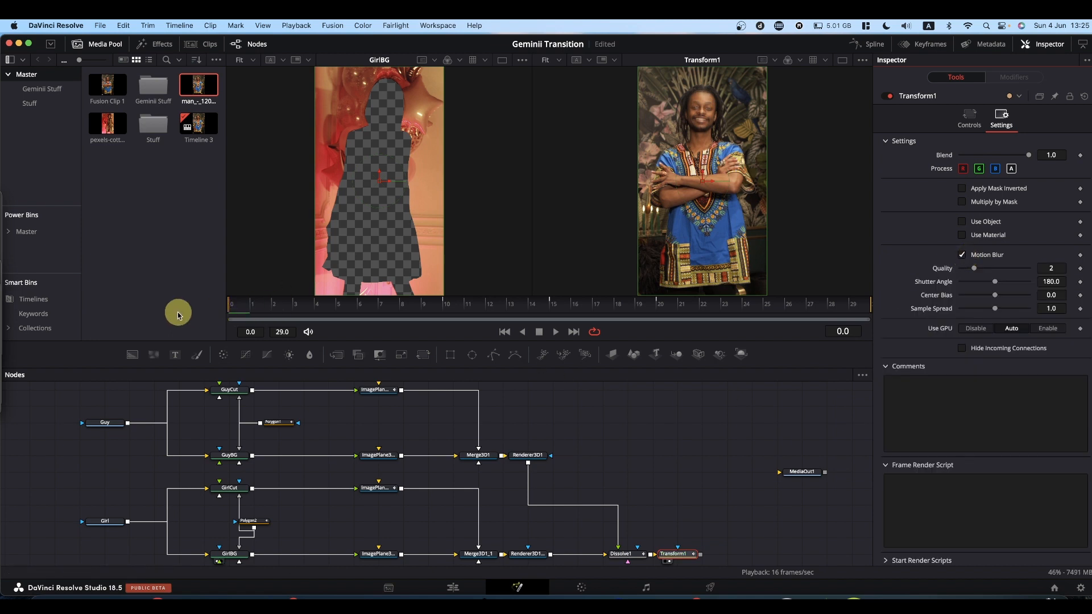
key(space)
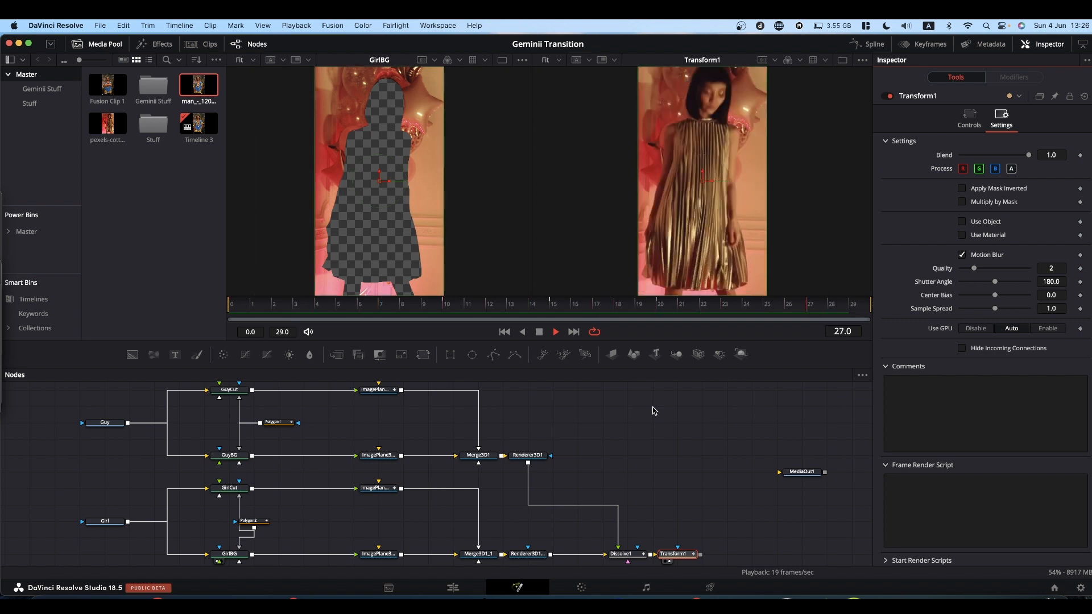
key(space)
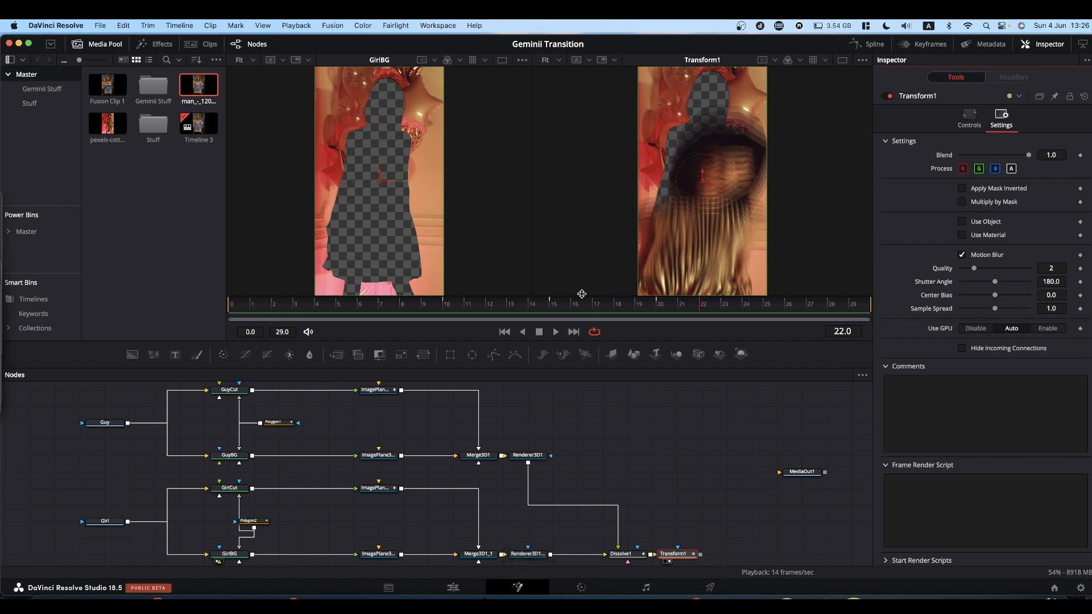
click(862, 307)
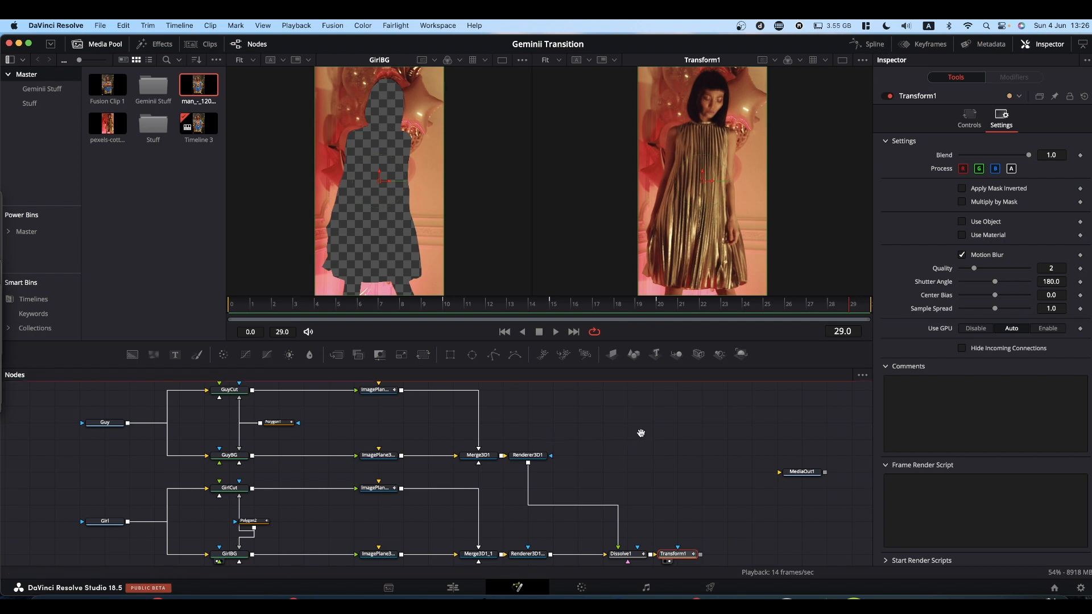
Show the X Rotation curves of ImagePlane3D1 and ImagePlane3D1_1 and Transform1's Size curve in the Spline editor, fitted to view.
drag(638, 433, 539, 435)
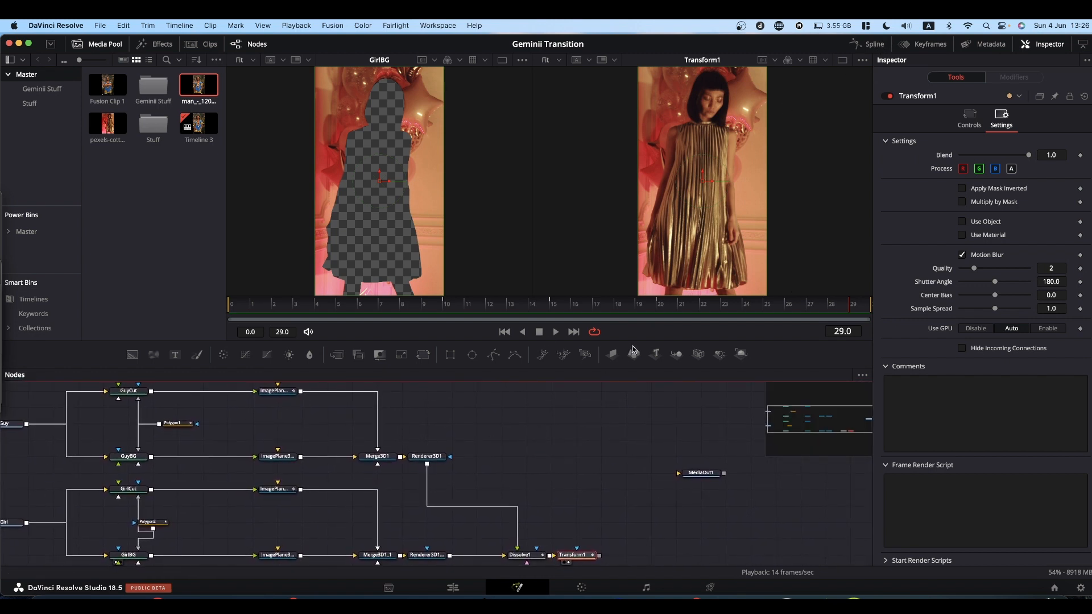
click(876, 45)
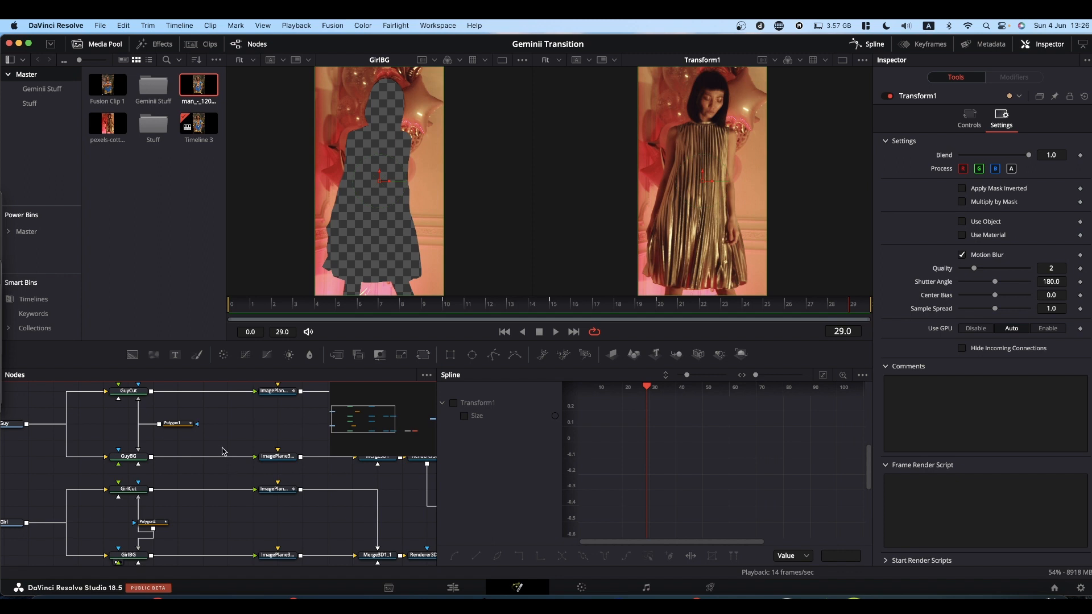
drag(296, 430, 125, 419)
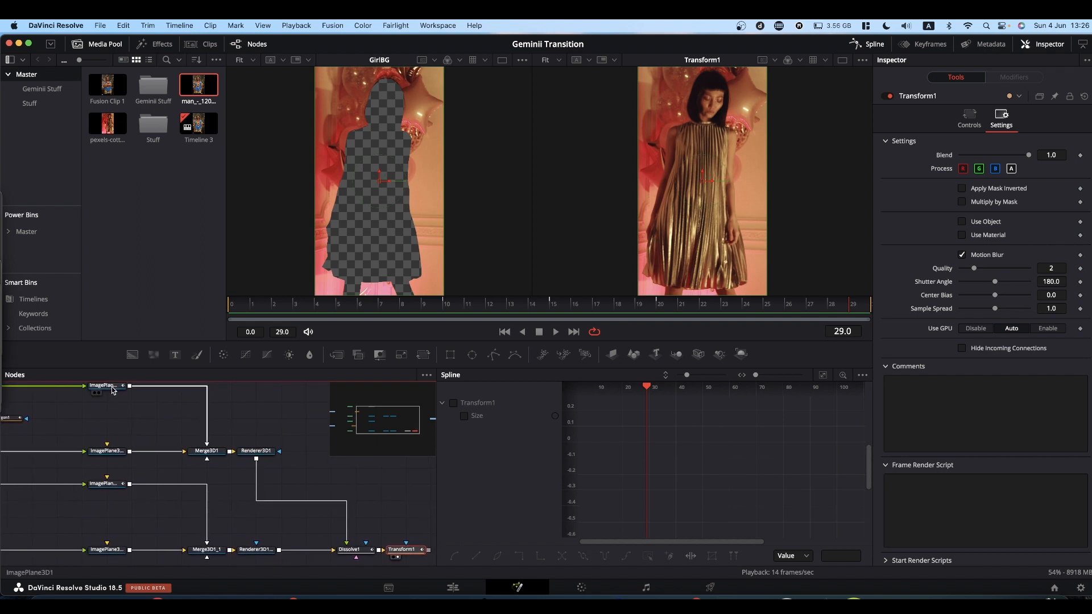
click(113, 390)
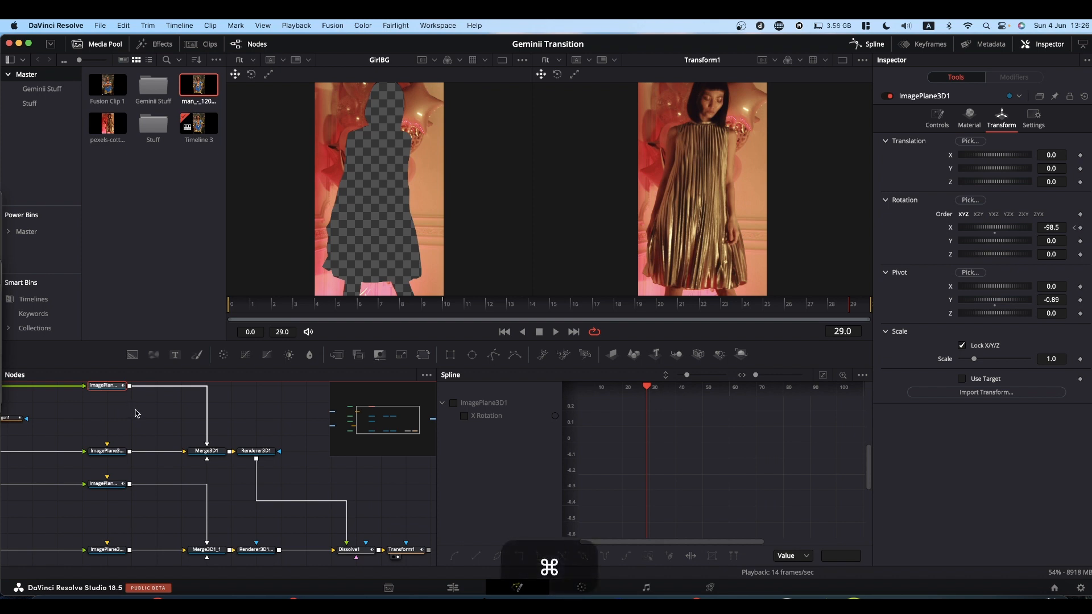
super+click(110, 484)
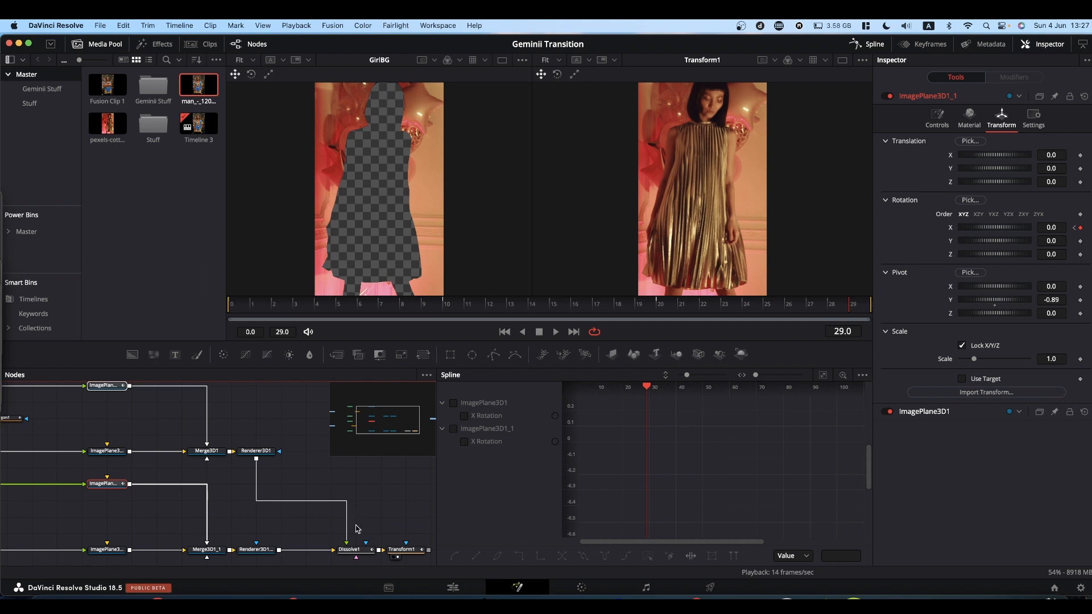
click(403, 549)
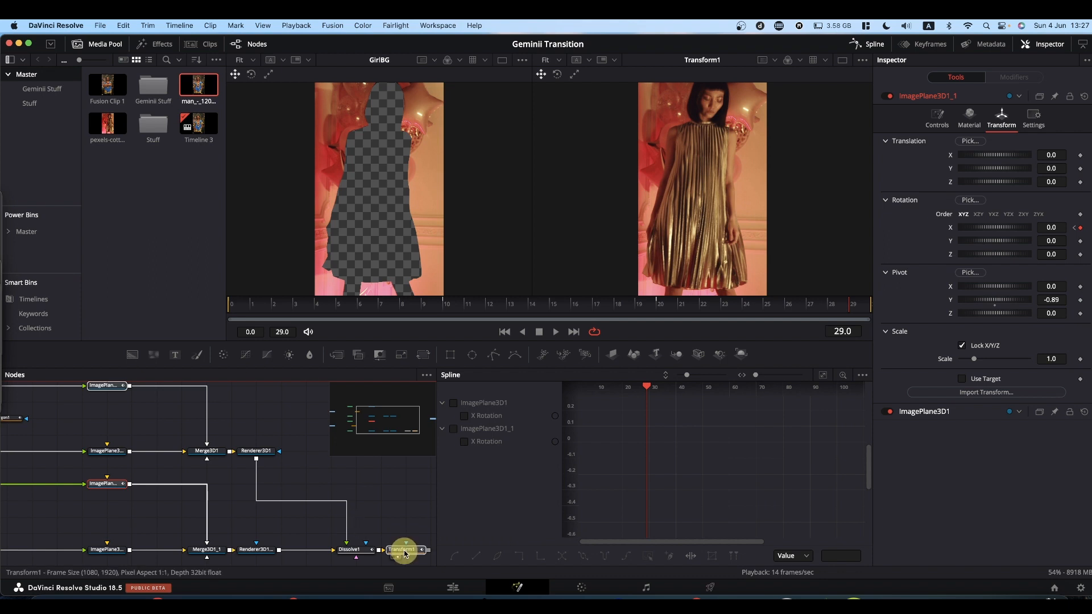
click(453, 403)
click(453, 429)
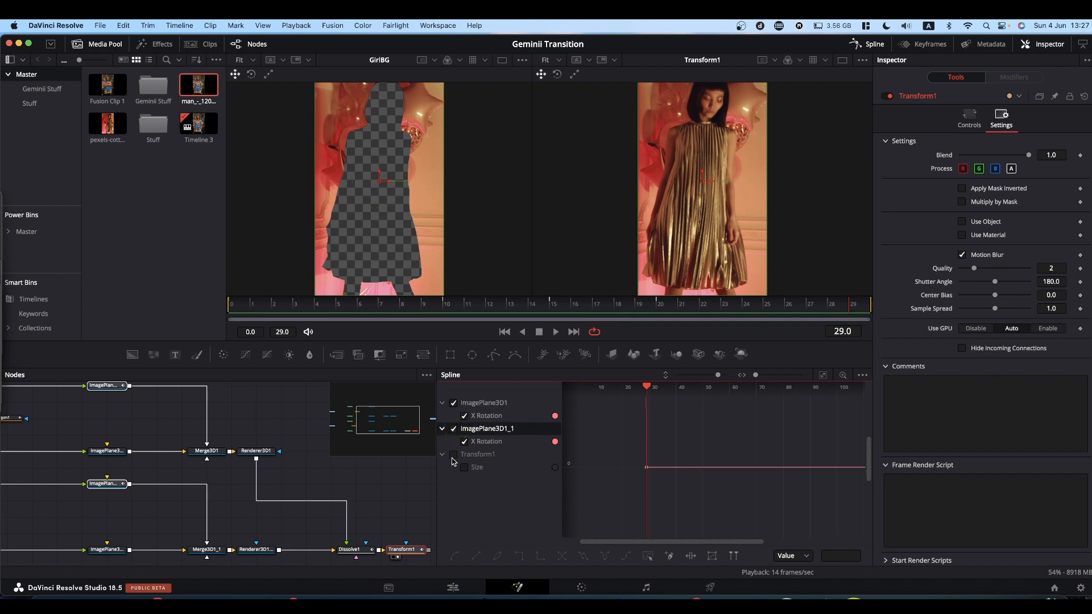
click(453, 454)
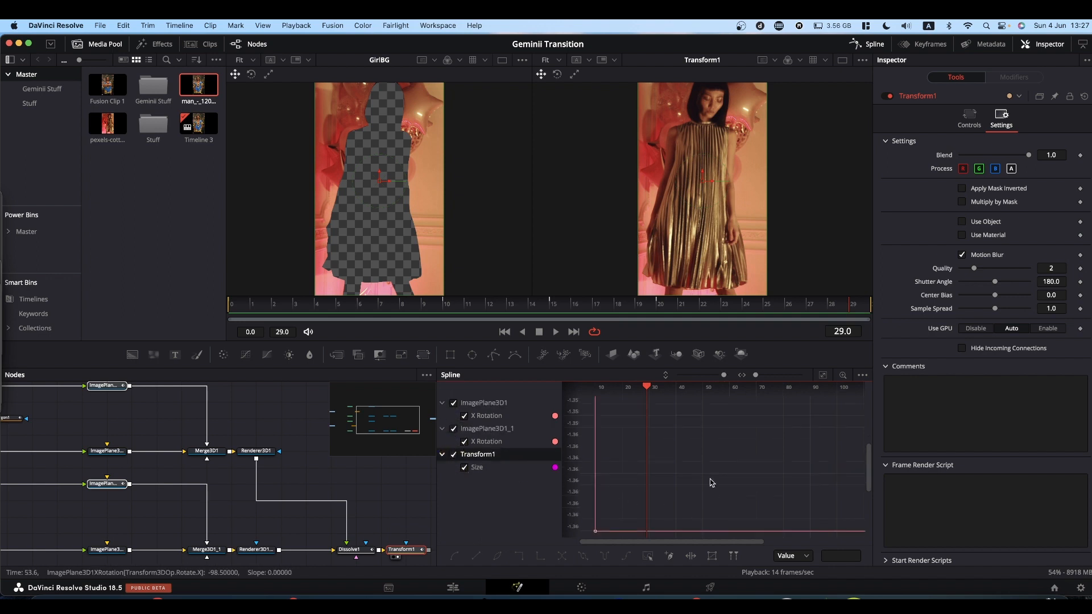
click(823, 376)
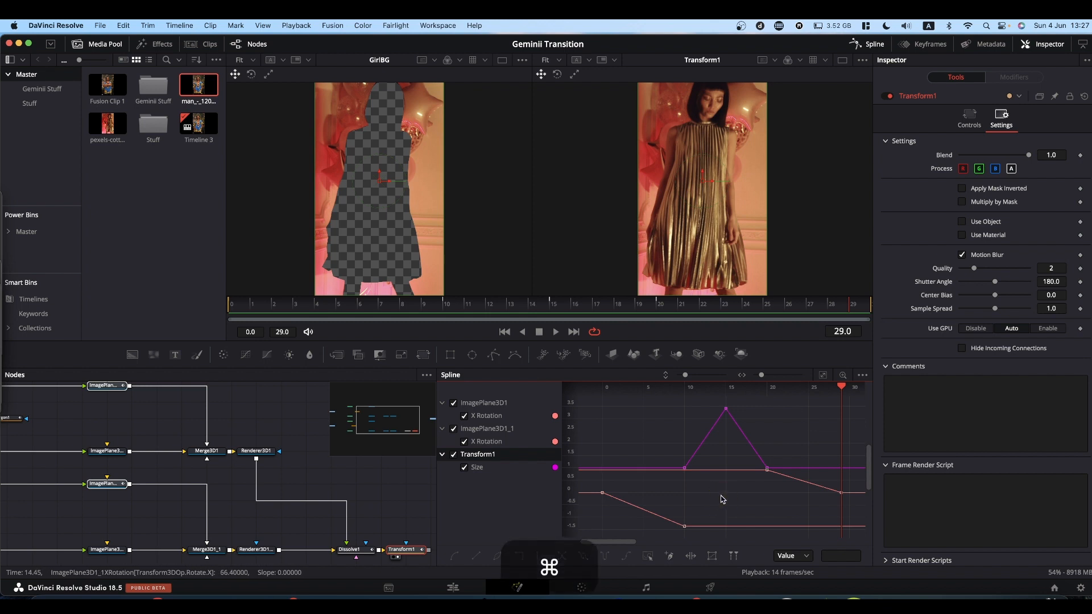
Smooth all keyframes of the displayed rotation and size curves and close the Spline editor.
key(super+a)
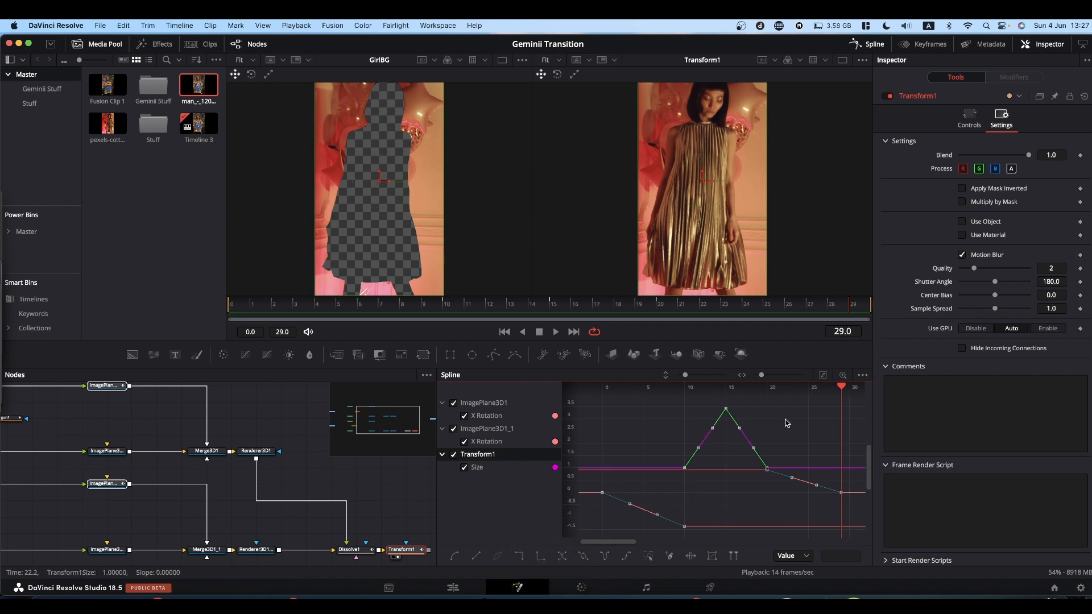
key(s)
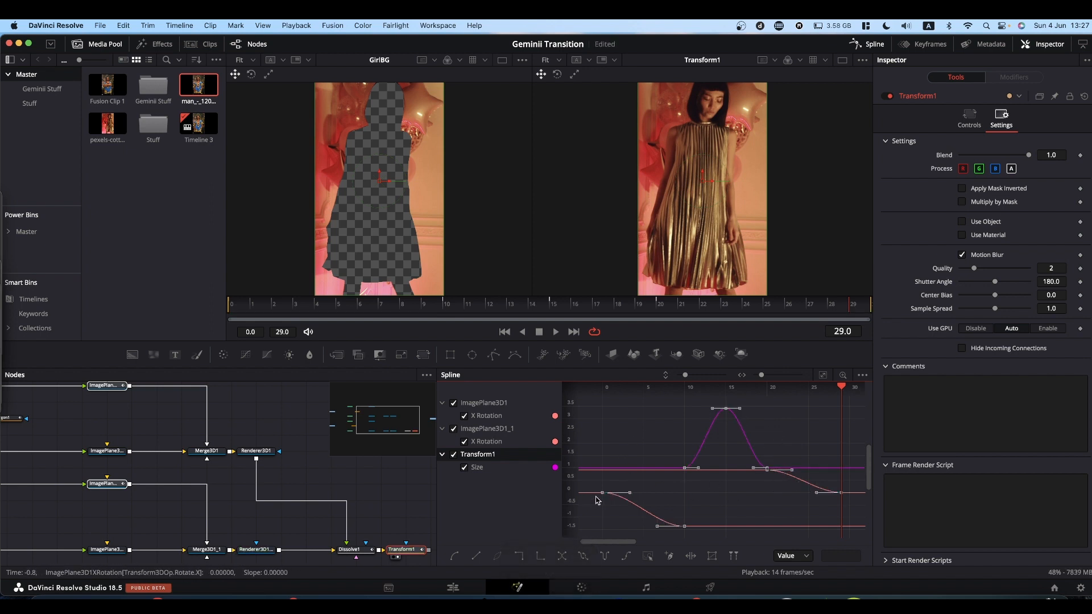
click(868, 45)
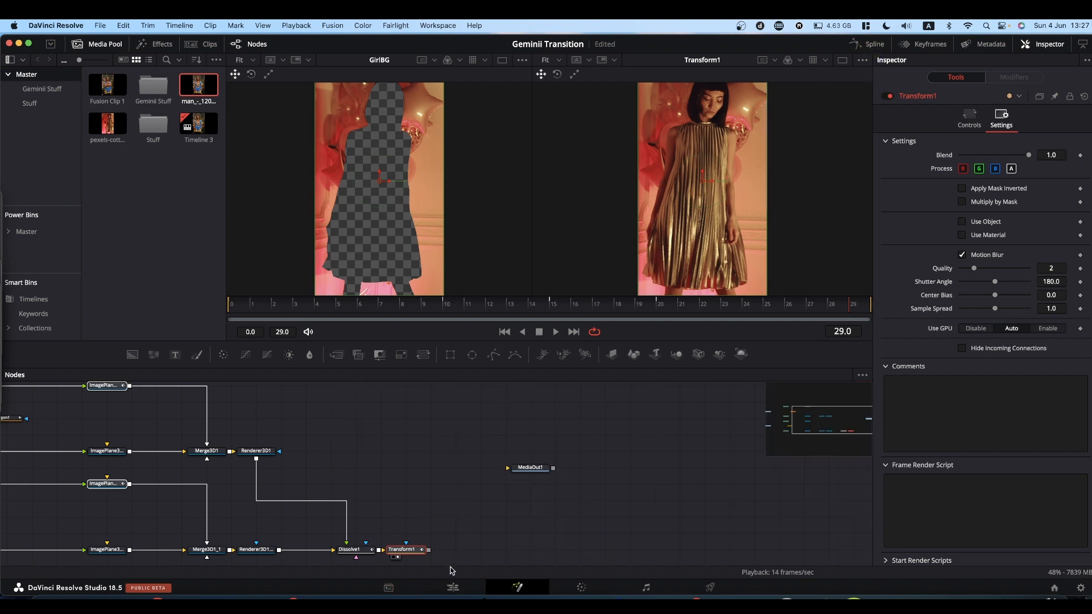
Connect Transform1's output to MediaOut1.
drag(428, 550, 527, 469)
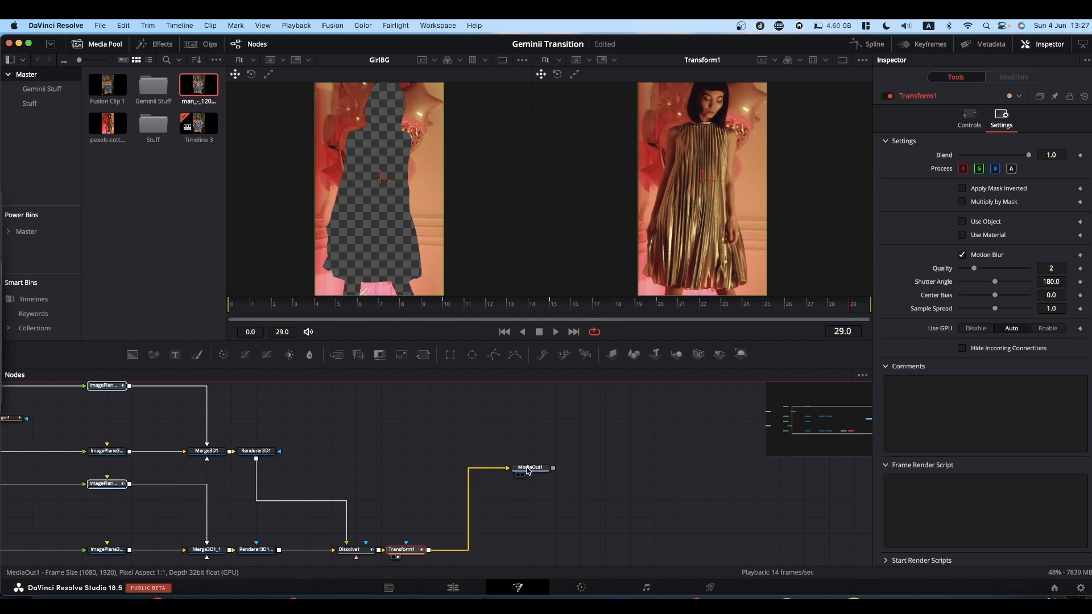
click(528, 470)
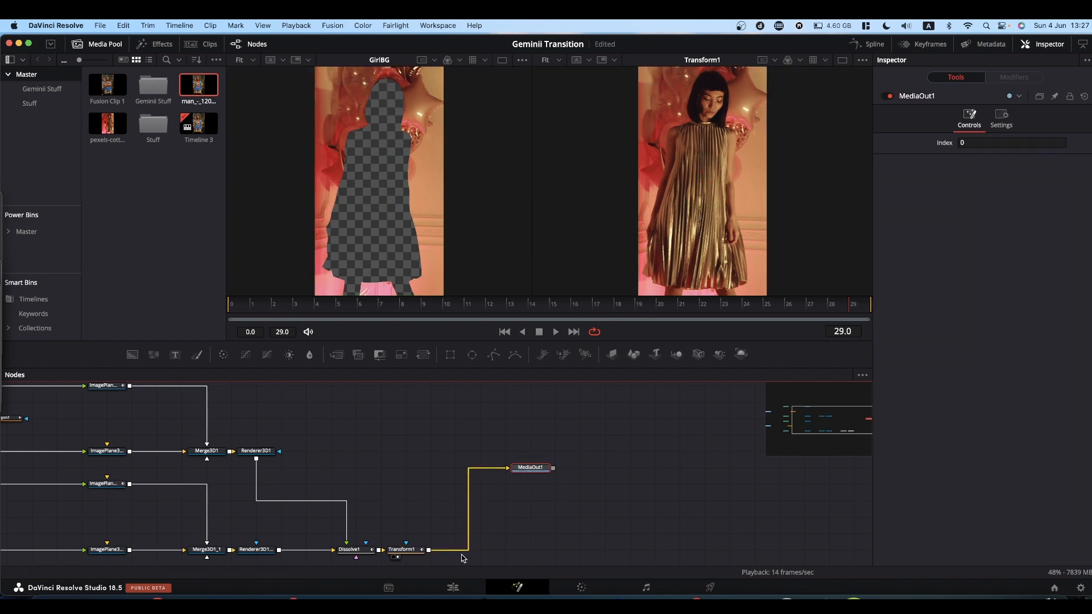
Return to the Edit page and set the render cache to Smart.
click(453, 589)
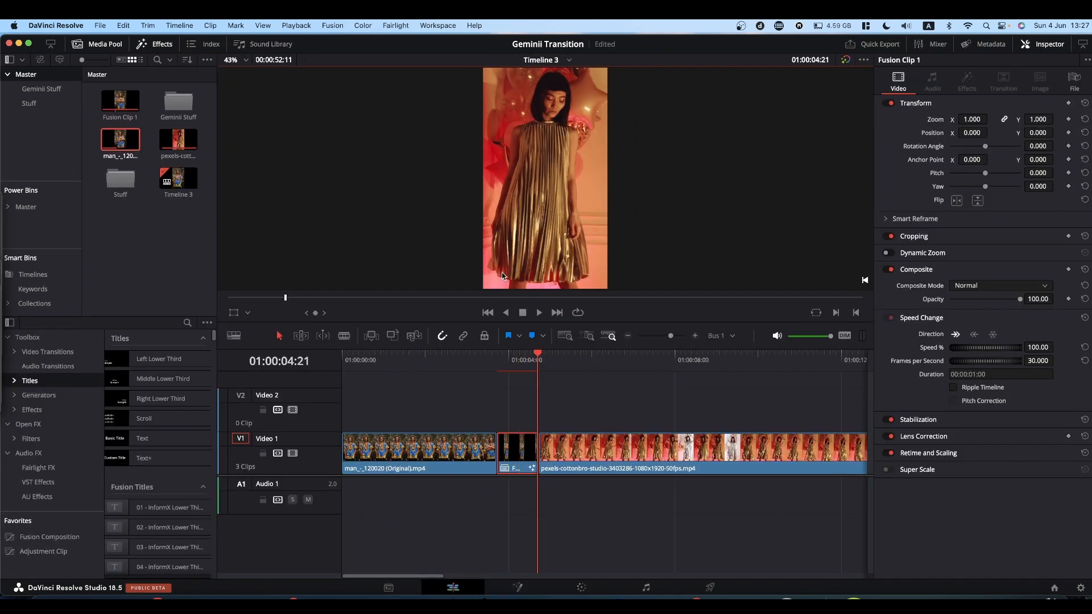
click(296, 25)
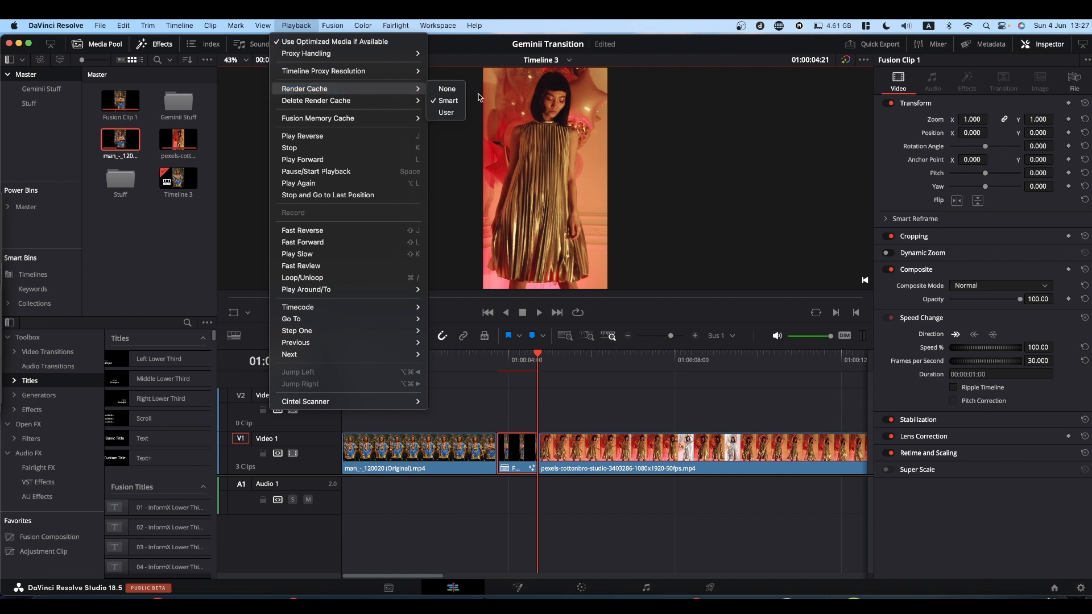
click(453, 102)
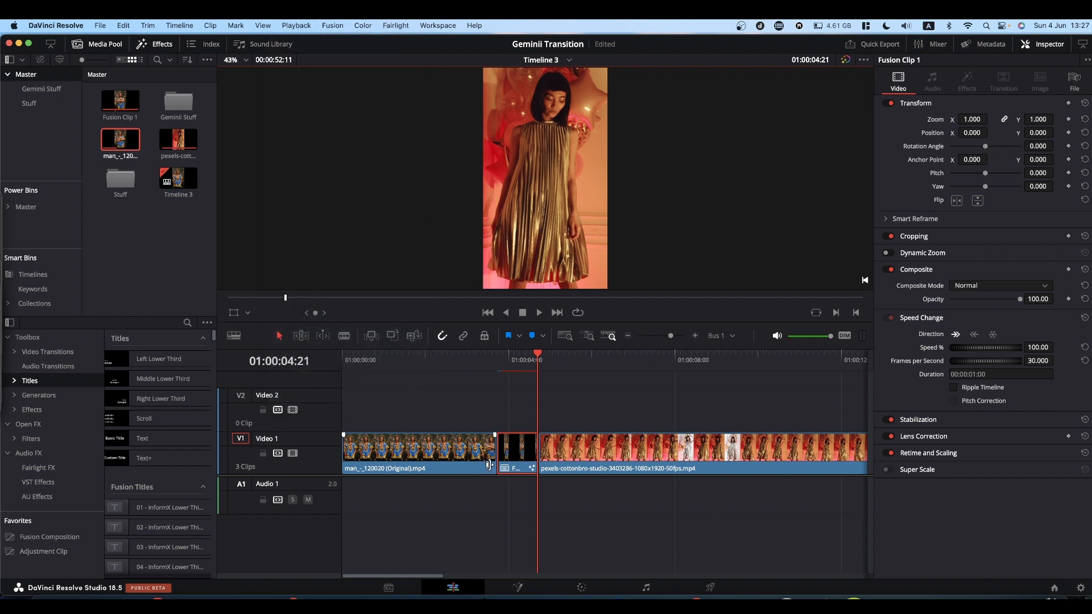
Play back the cached transition on the timeline several times, starting just before the Fusion clip, and stop within it.
click(466, 358)
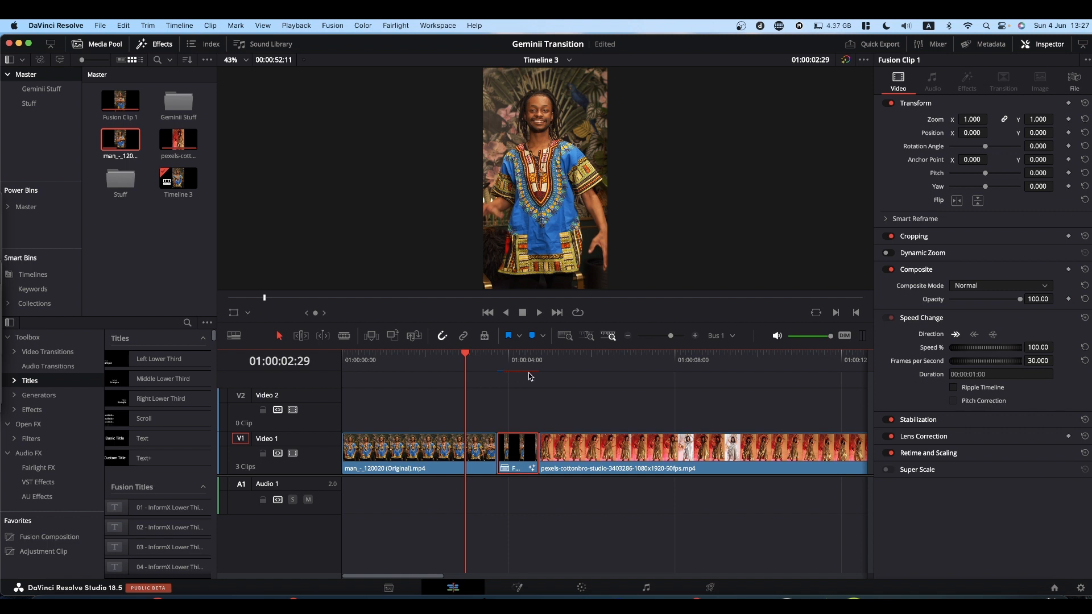
key(space)
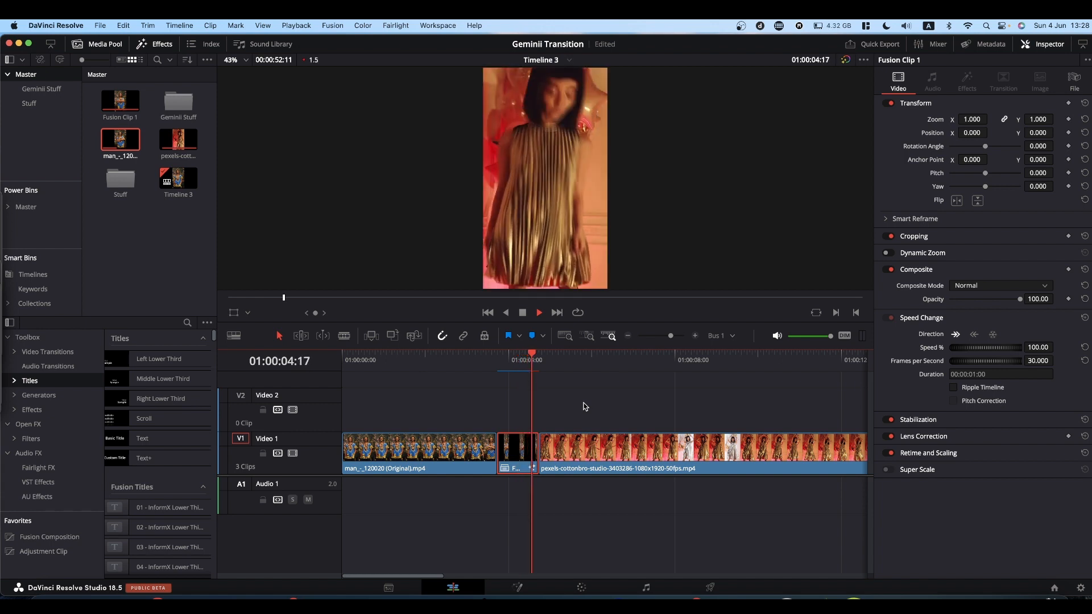
click(469, 358)
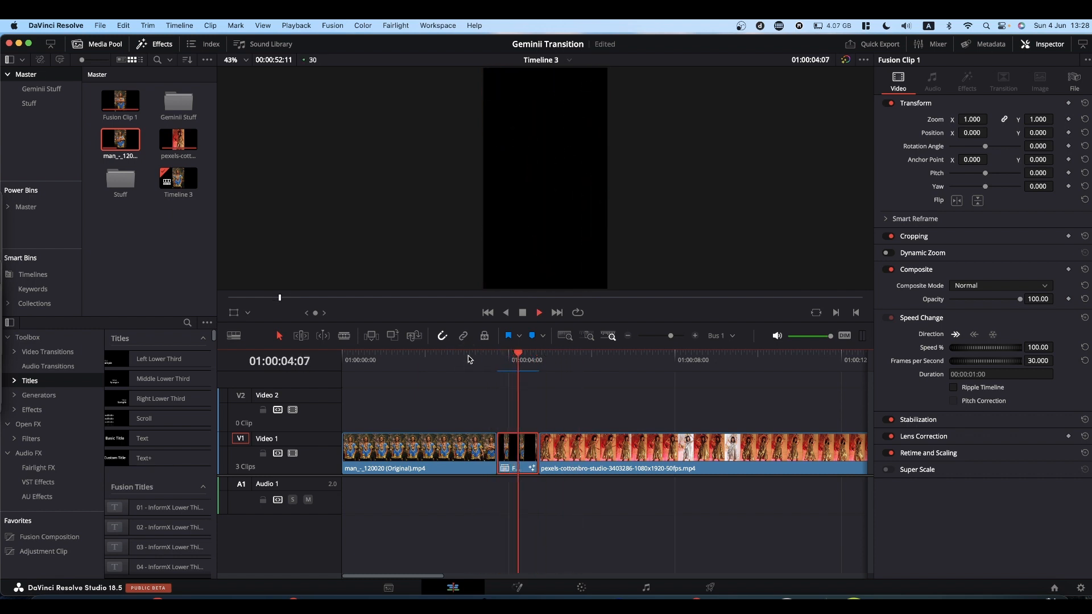
click(468, 358)
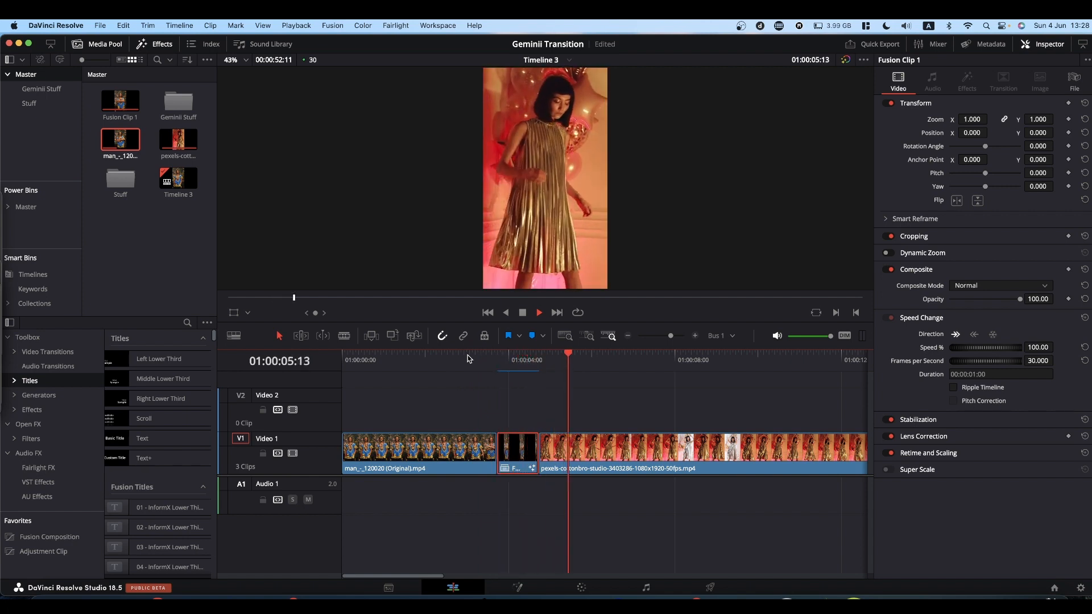
click(468, 357)
key(space)
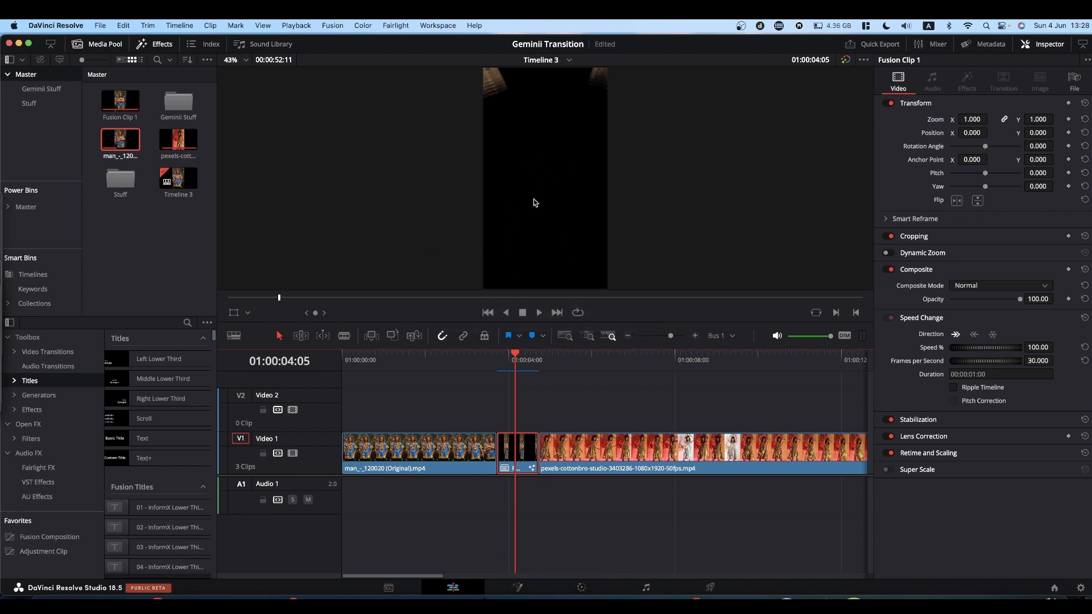
On the Fusion page, add a Background node and merge Transform1's output over it, feeding the merge into MediaOut1.
click(519, 588)
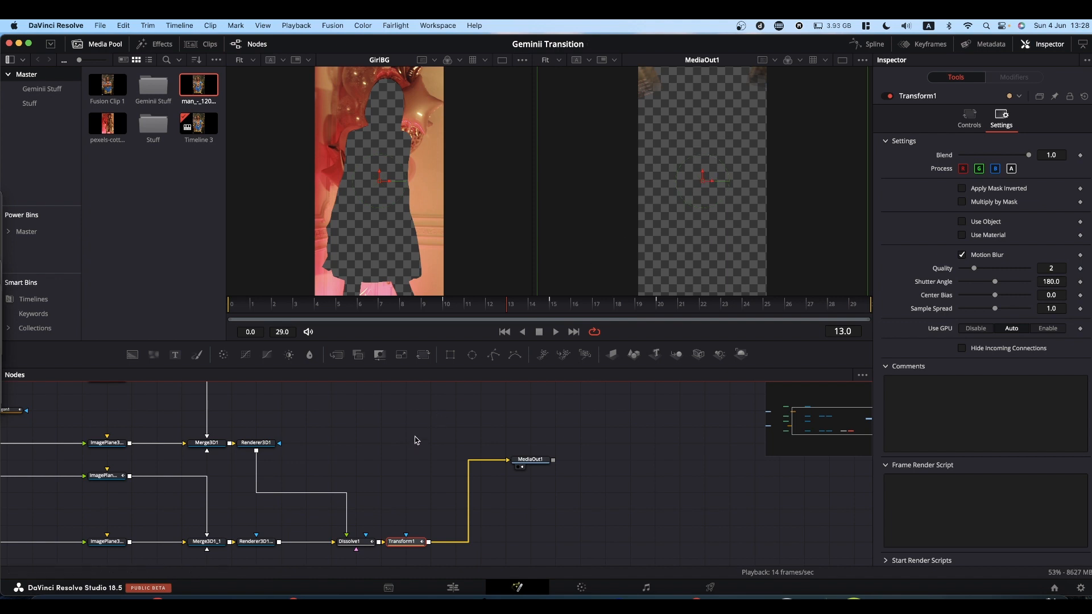
scroll(428, 428, down, 2)
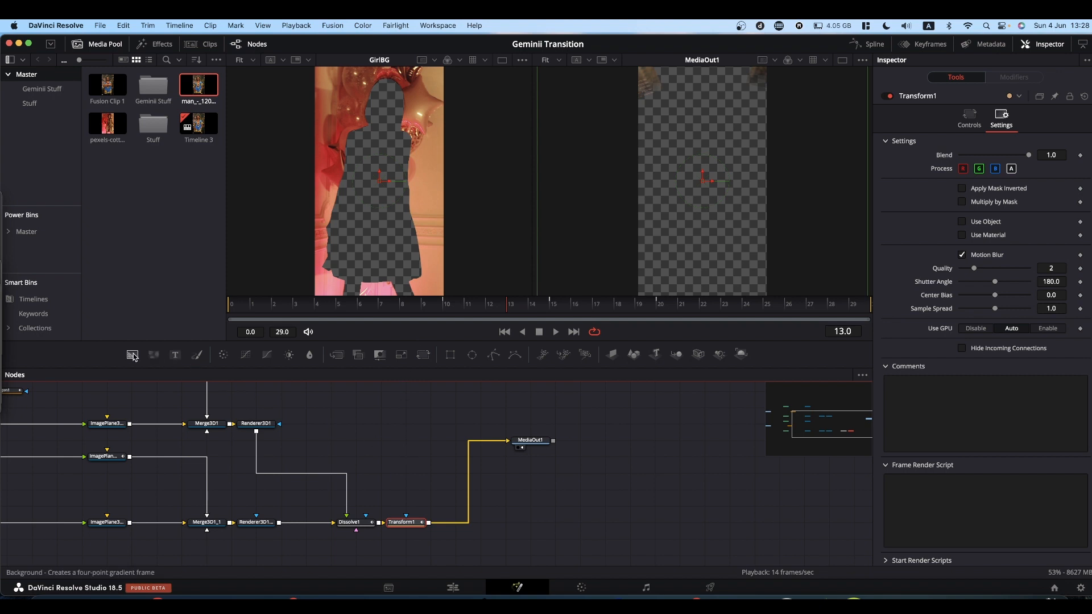
drag(132, 357, 399, 544)
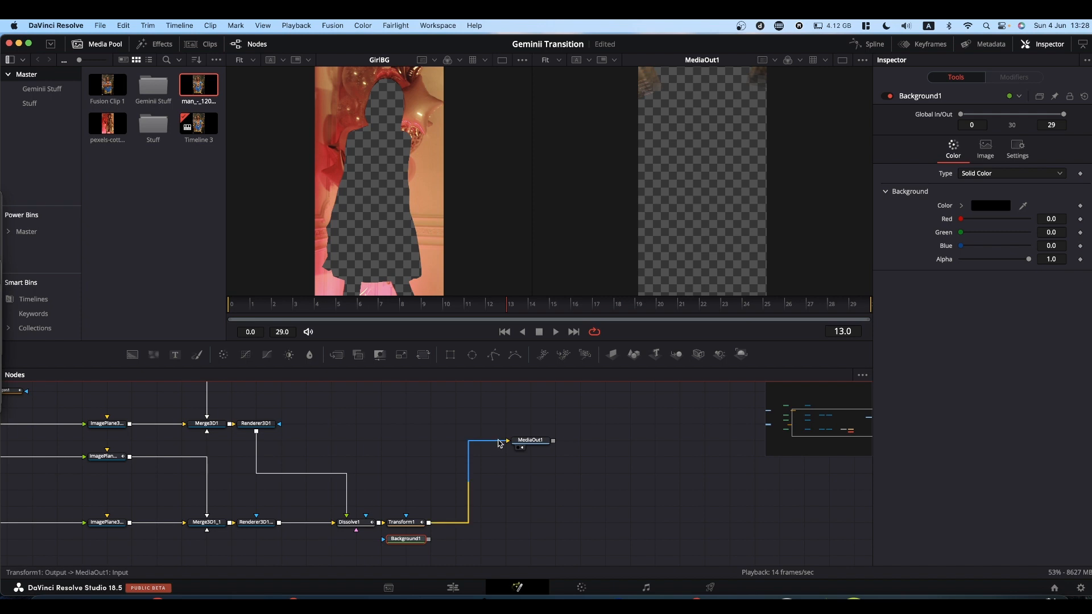
mouse_move(500, 442)
mouse_down()
mouse_move(423, 522)
mouse_move(462, 488)
mouse_move(429, 544)
mouse_move(502, 529)
mouse_move(508, 445)
mouse_up()
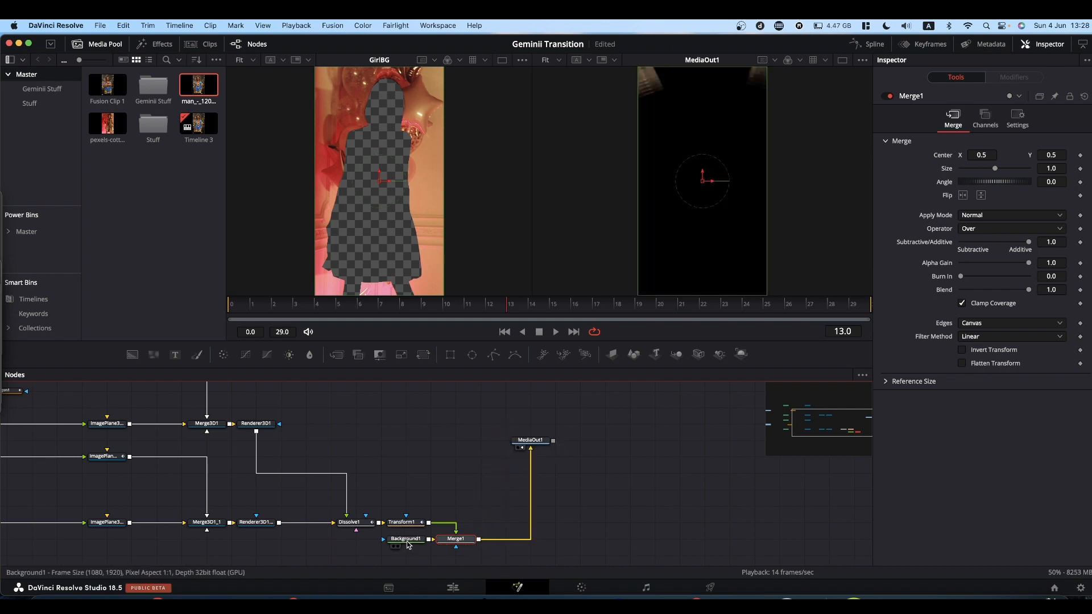
Set the Background1 colour to a muted reddish brown with hue 0.0, saturation 0.398 and value 0.441.
click(407, 539)
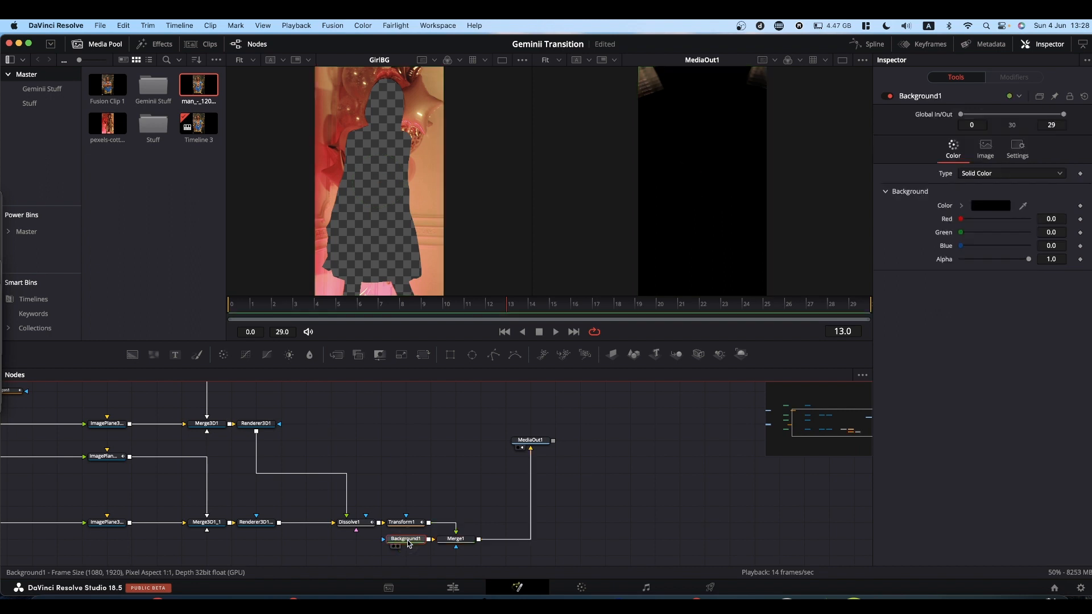
click(961, 207)
drag(964, 226, 994, 255)
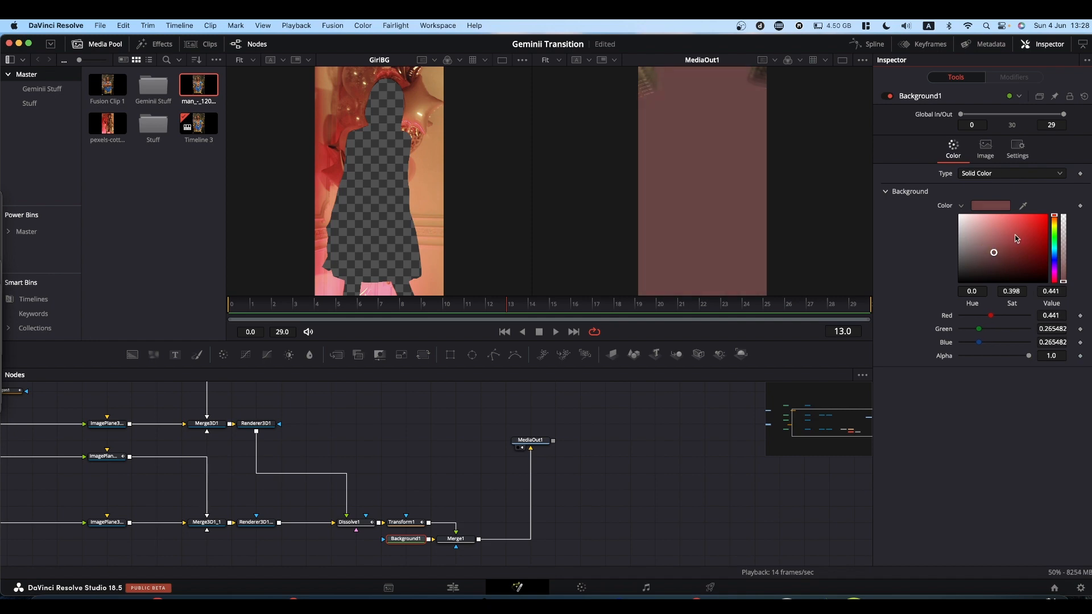
Return to the Edit page, play the transition from the start of the Fusion clip, and park the playhead at 01:00:04:07.
click(452, 588)
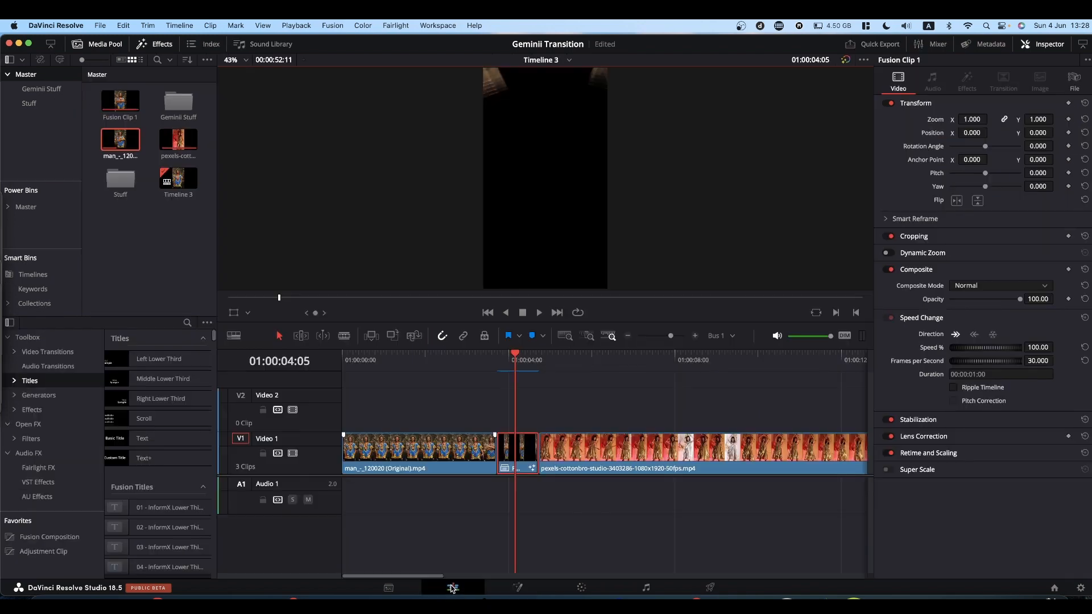
click(499, 366)
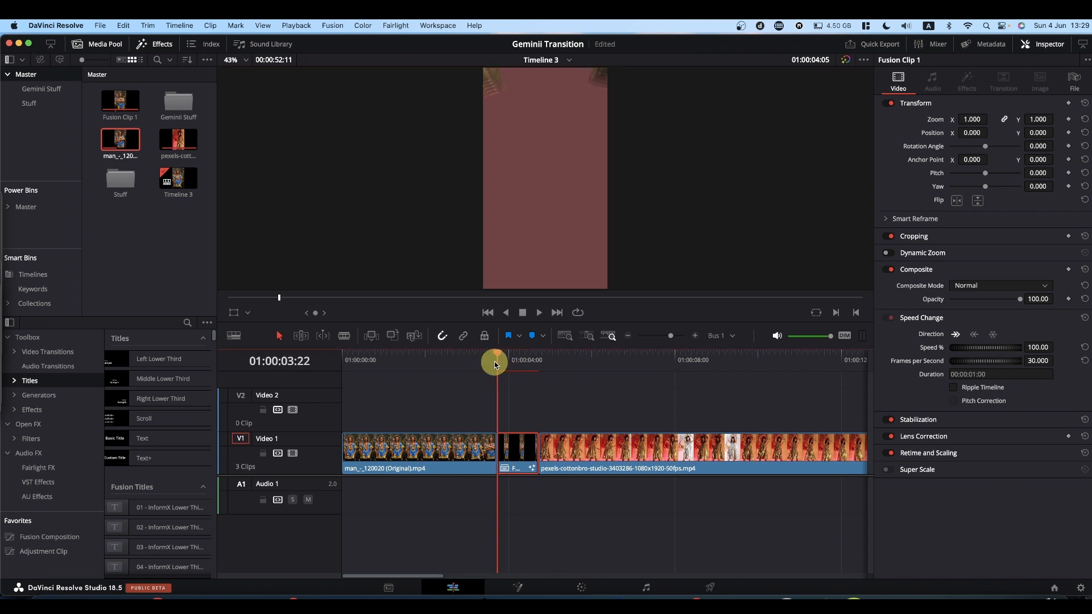
key(space)
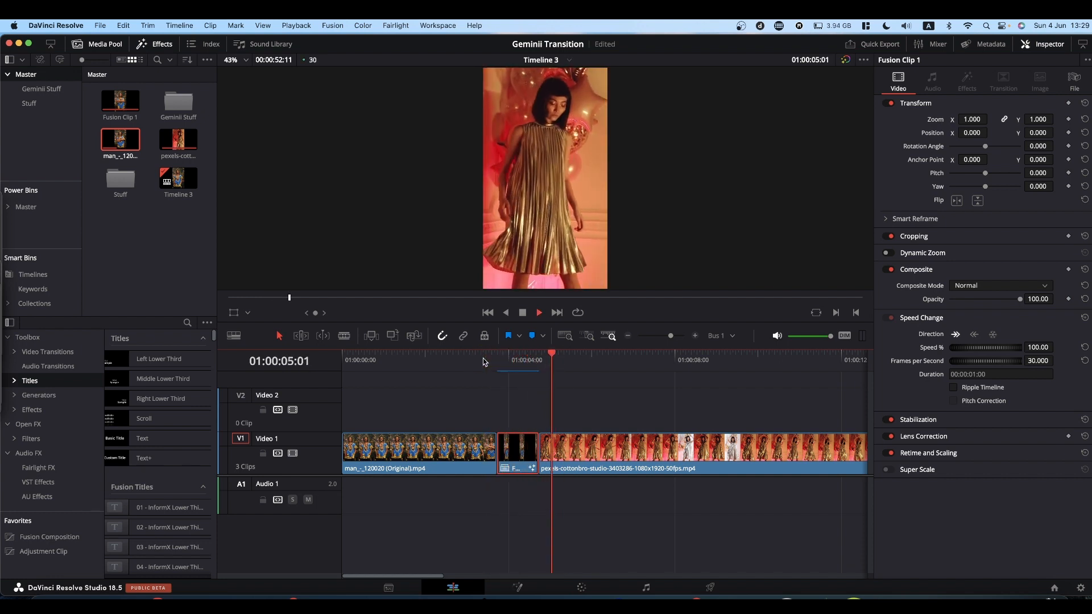
key(space)
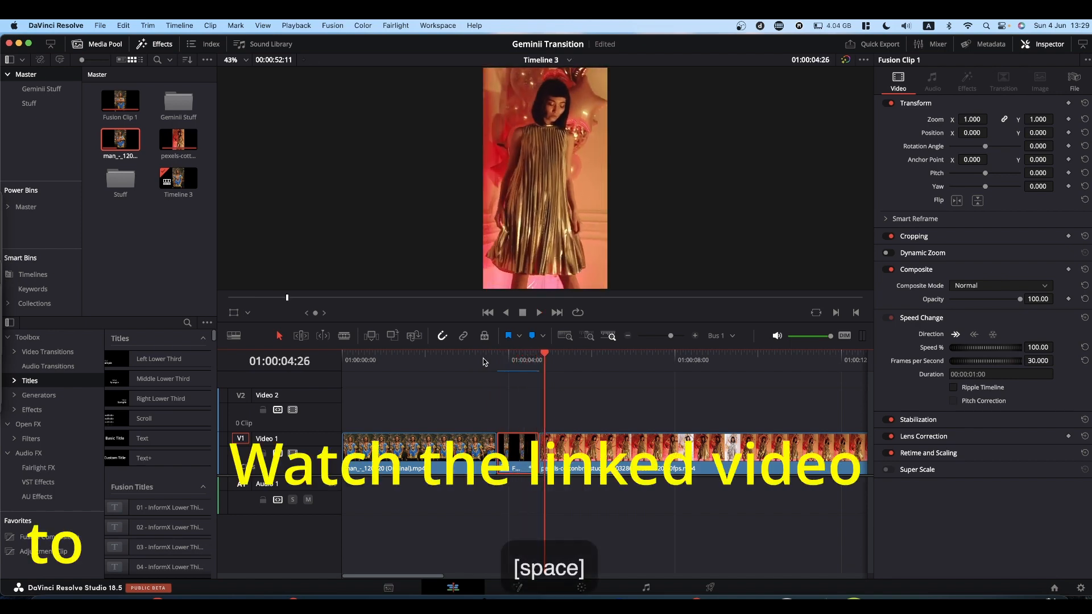
click(518, 360)
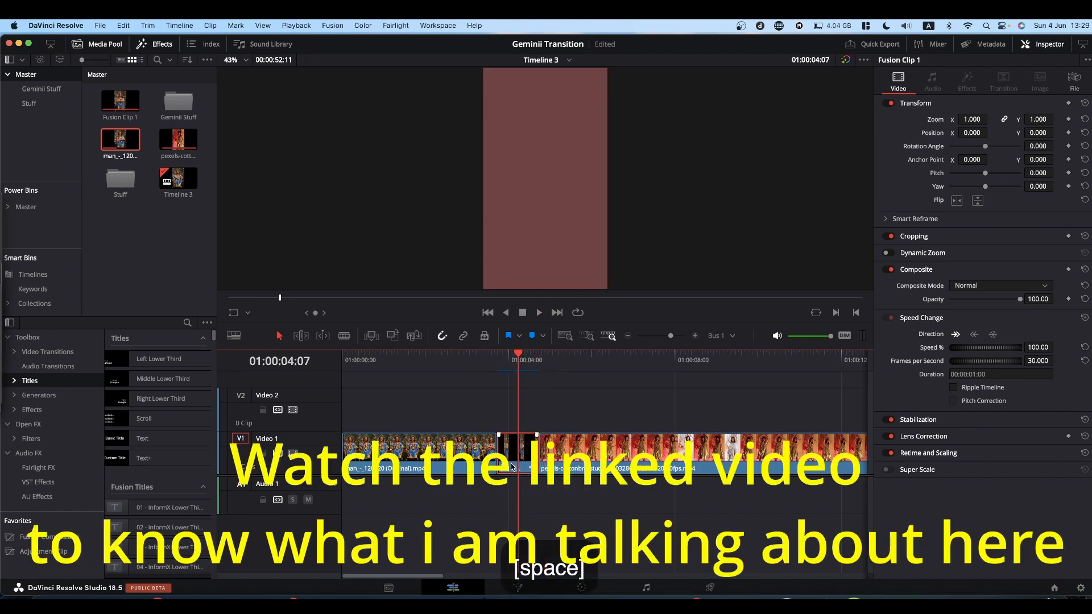
Reopen the Fusion composition and enlarge the node area so the whole node tree from Guy and Girl to MediaOut1 fits.
click(518, 588)
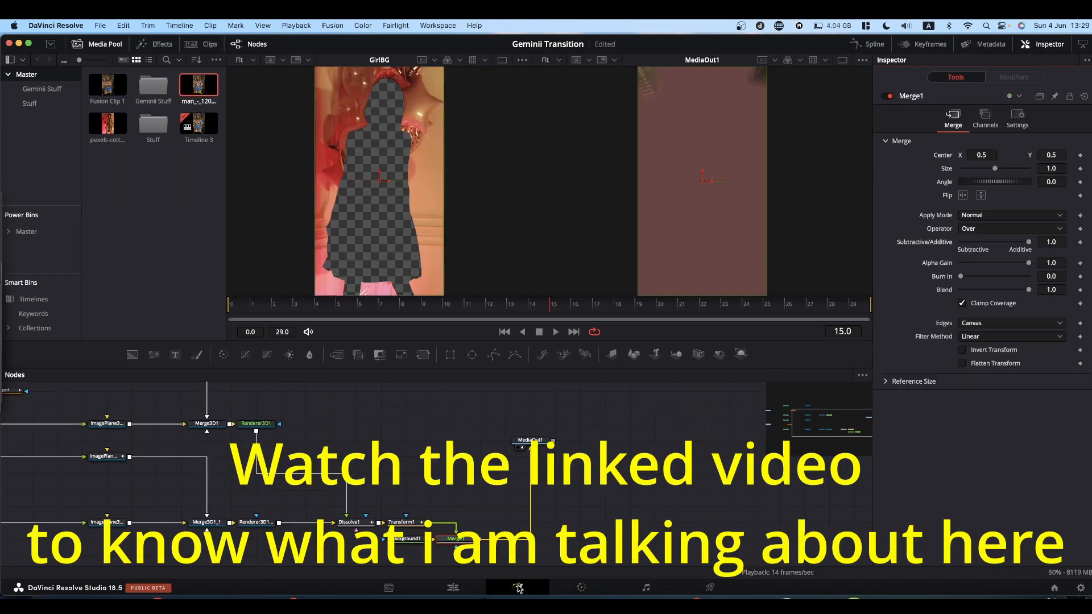
drag(425, 421, 709, 434)
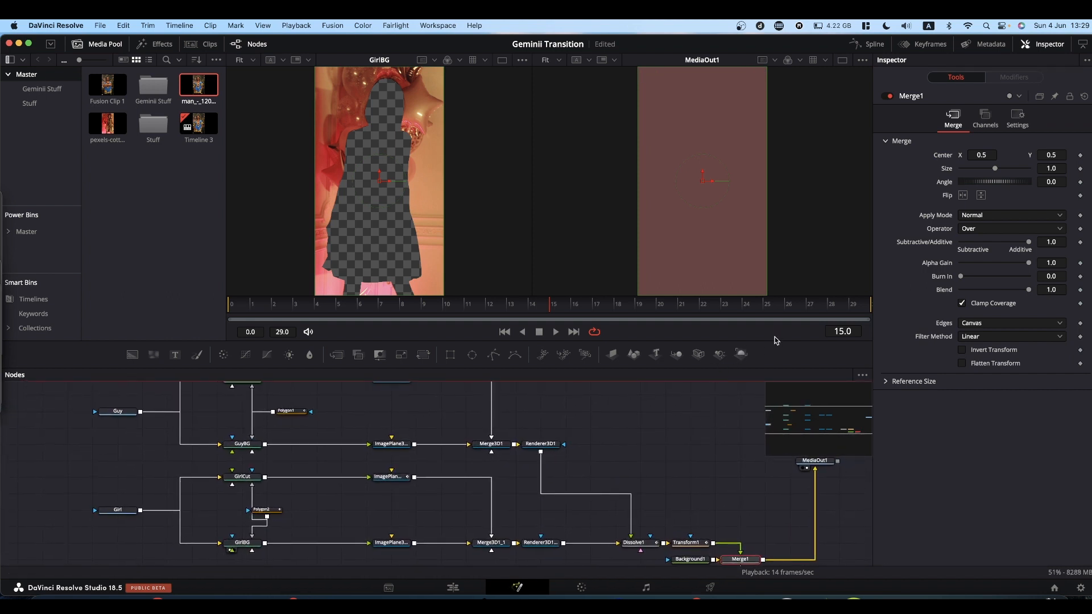
drag(774, 339, 766, 300)
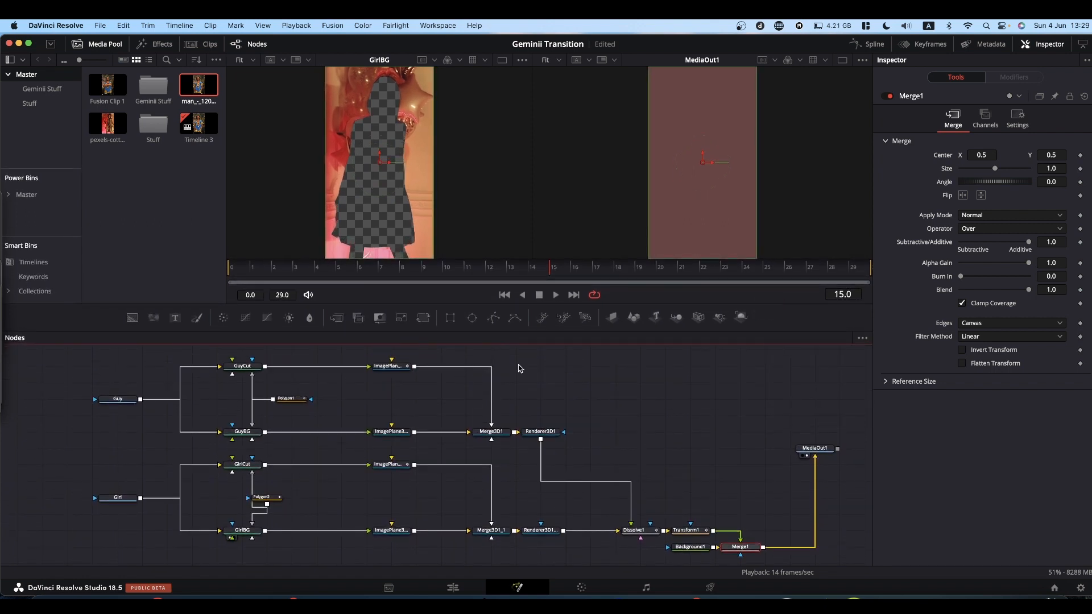
At frame 10, try rotating the image plane fed by GuyBG about the X axis in its transform settings.
click(443, 274)
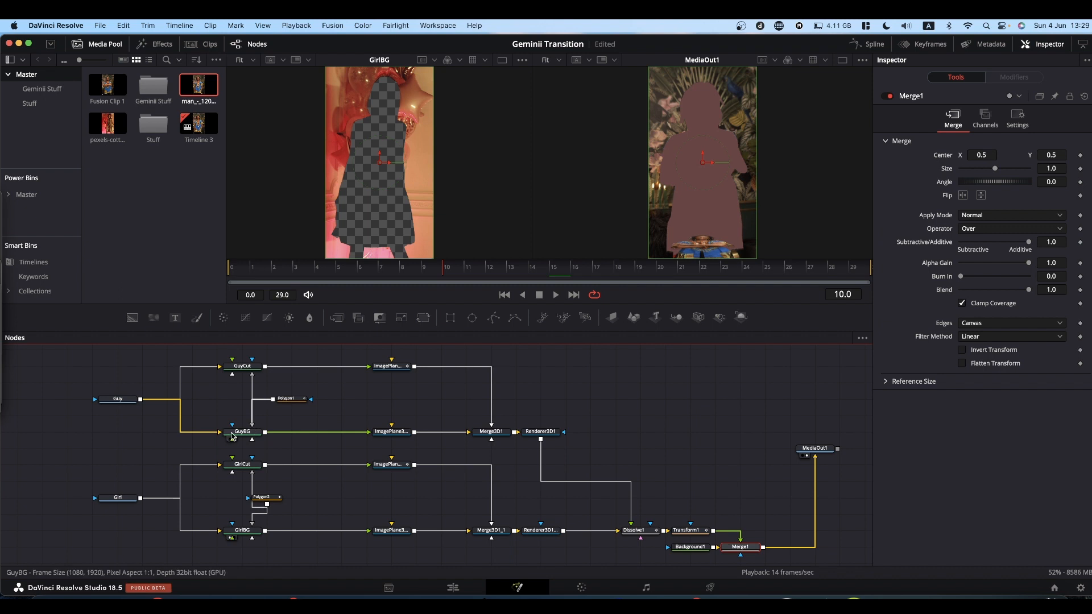
click(397, 437)
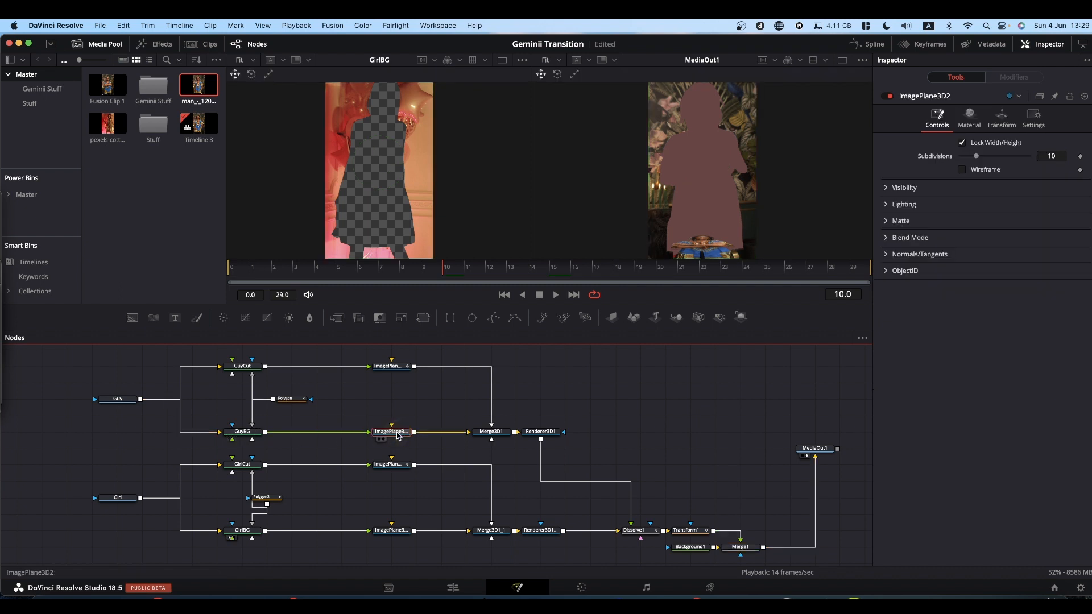
click(995, 125)
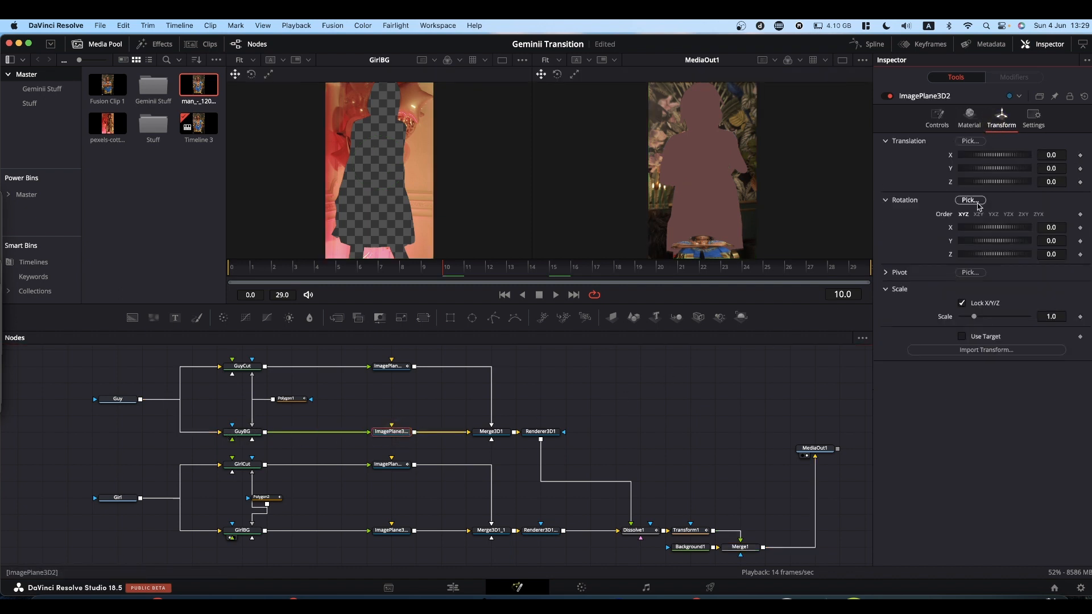
mouse_move(993, 227)
mouse_down()
mouse_move(975, 228)
mouse_move(1012, 232)
mouse_move(987, 227)
mouse_move(1000, 231)
mouse_up()
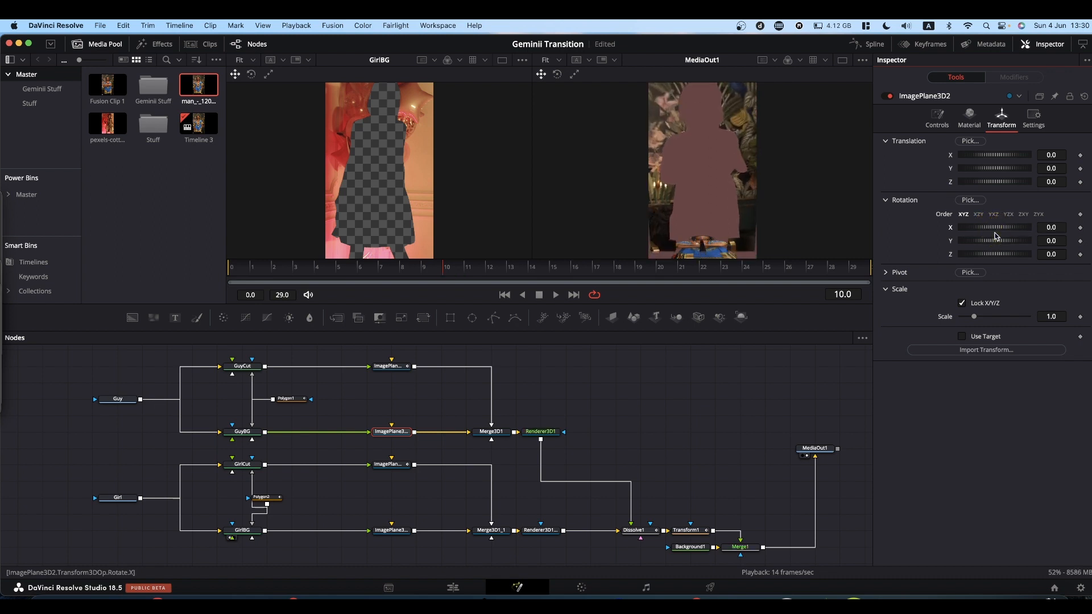